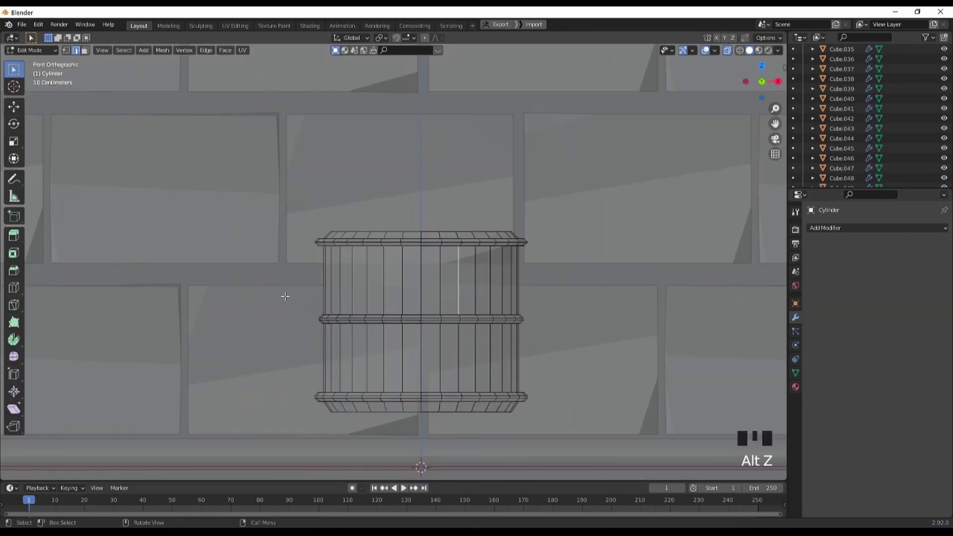
Select the barrel's middle ring of edges, including the hidden back ones, and scale it up uniformly to make the barrel bulge
left_click_drag(269, 294, 303, 298)
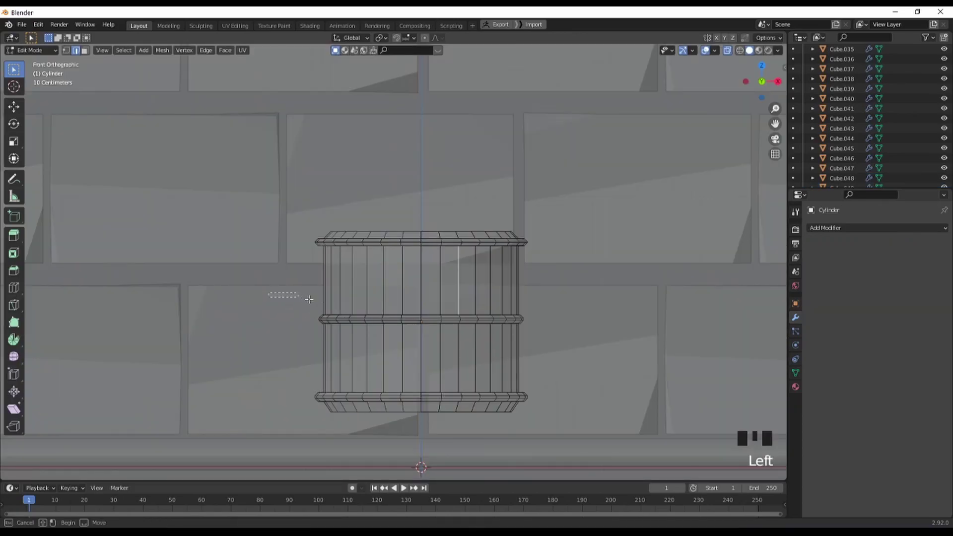
left_click_drag(493, 332, 552, 332)
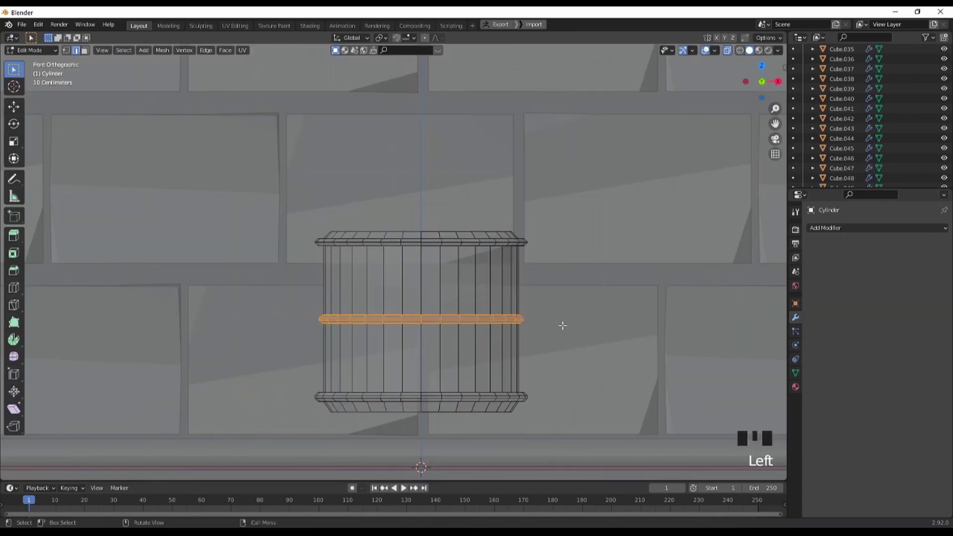
key("s")
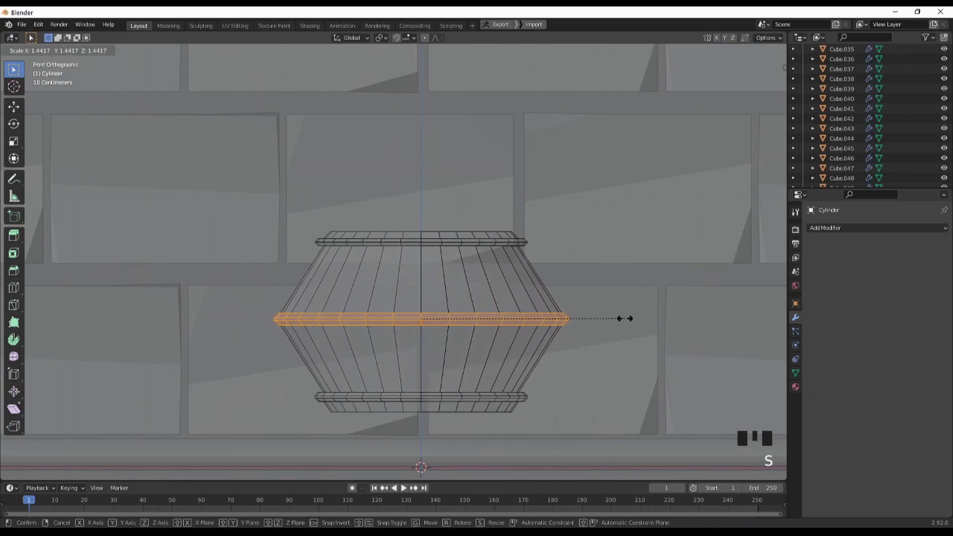
left_click(607, 318)
middle_click_drag(390, 286, 483, 318)
scroll(484, 319, "down", 4)
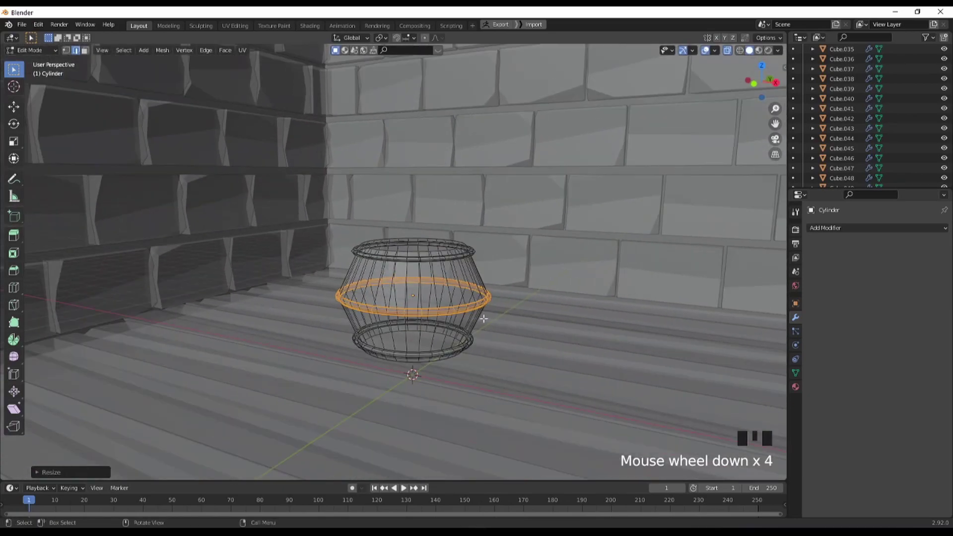
Select the entire barrel mesh and stretch it taller by scaling it along the Z axis
key("s")
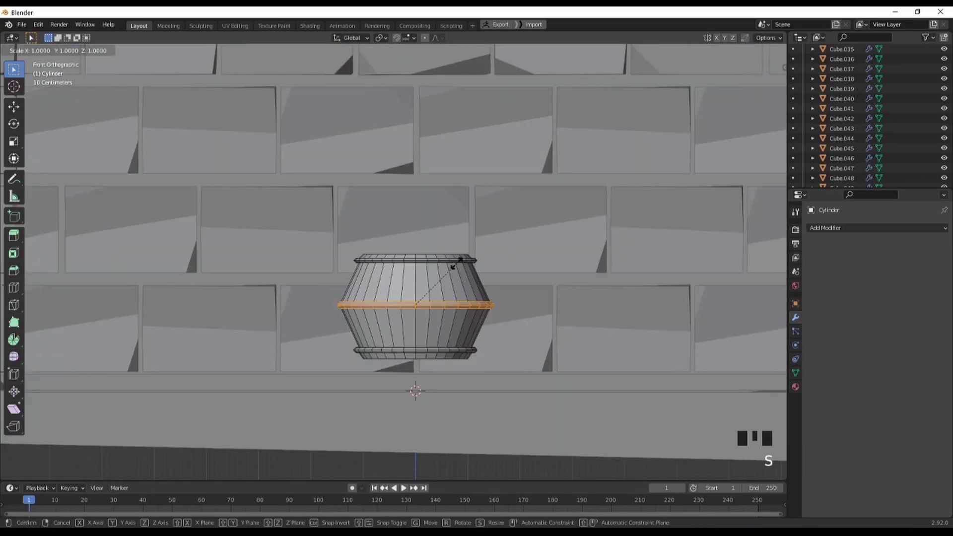
right_click(456, 264)
key("a")
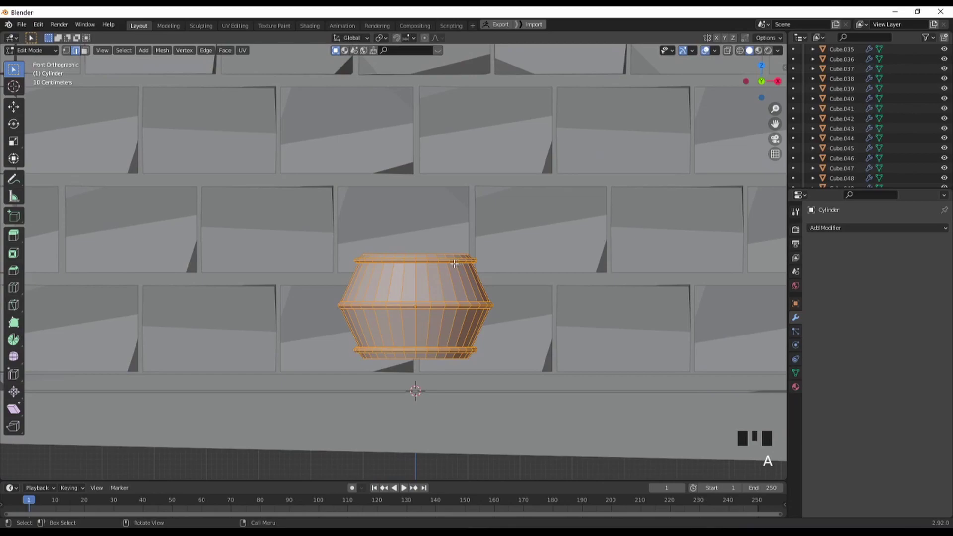
key("s")
key("z")
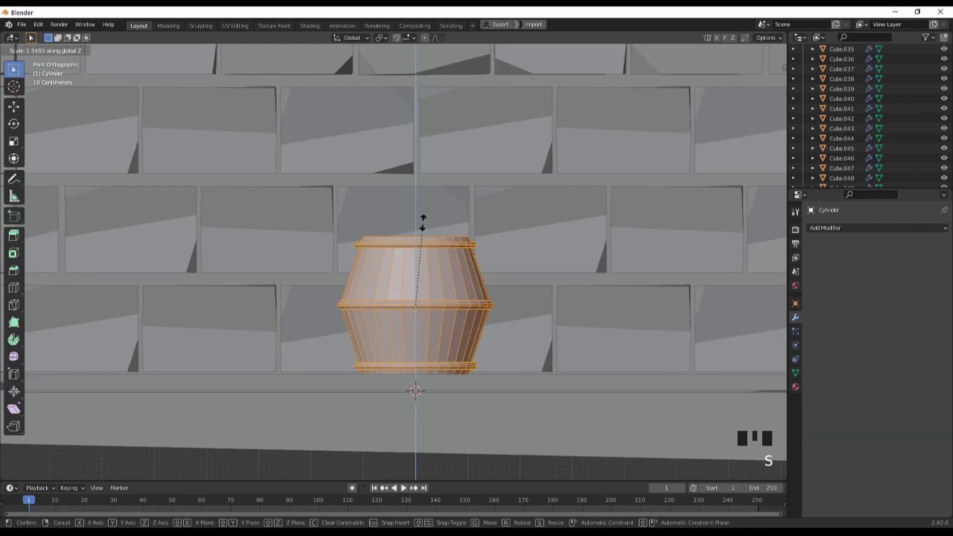
left_click(417, 206)
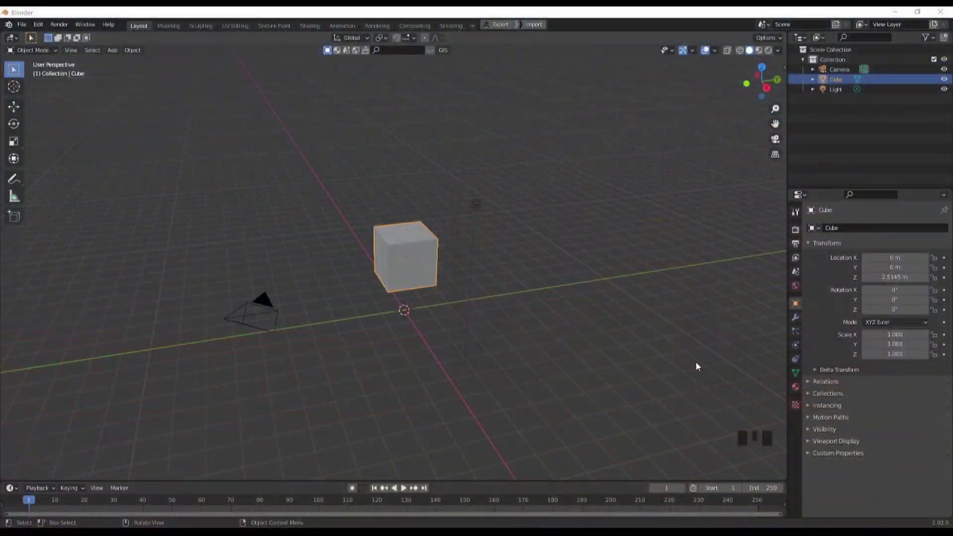
Box-select the camera, cube and light in the scene and clear the selection
middle_click_drag(558, 353, 434, 372)
scroll(387, 358, "up", 1)
left_click(202, 238)
left_click_drag(289, 167, 492, 293)
left_click(395, 400)
left_click_drag(198, 142, 489, 367)
left_click_drag(231, 150, 563, 361)
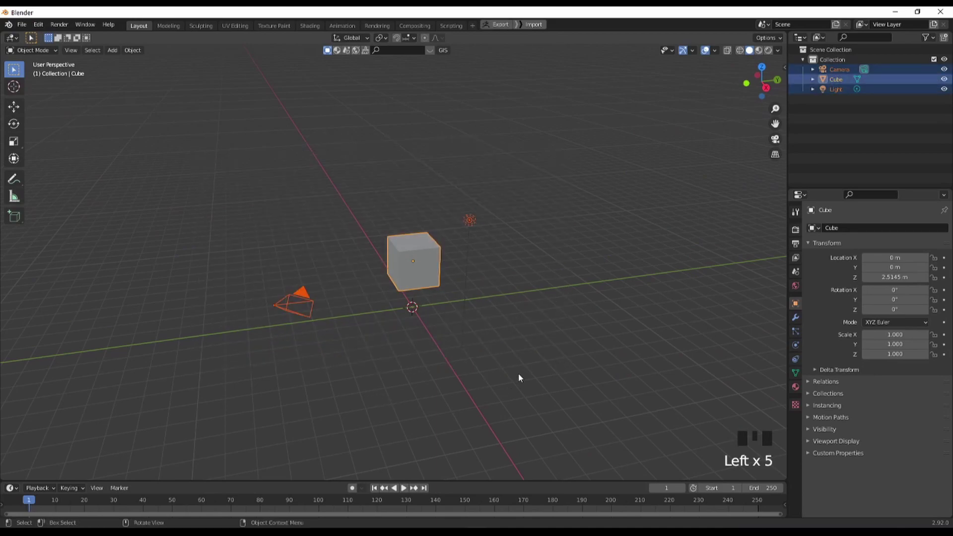
left_click(530, 367)
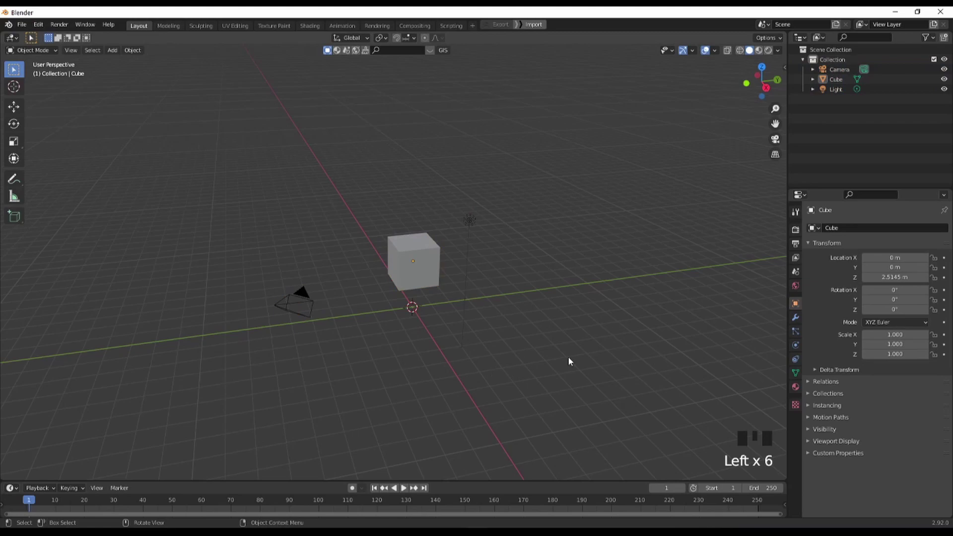
Select all objects in the default scene and delete them
key("a")
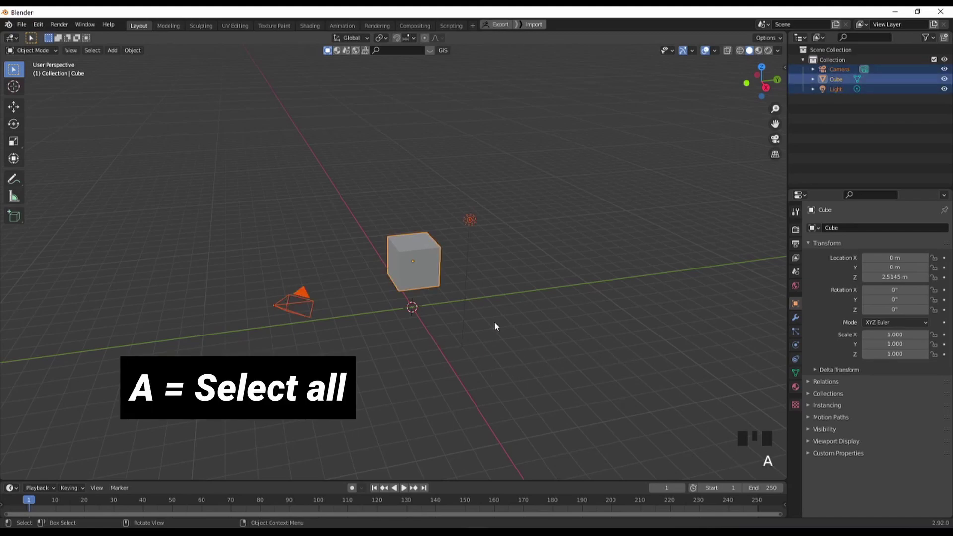
key("x")
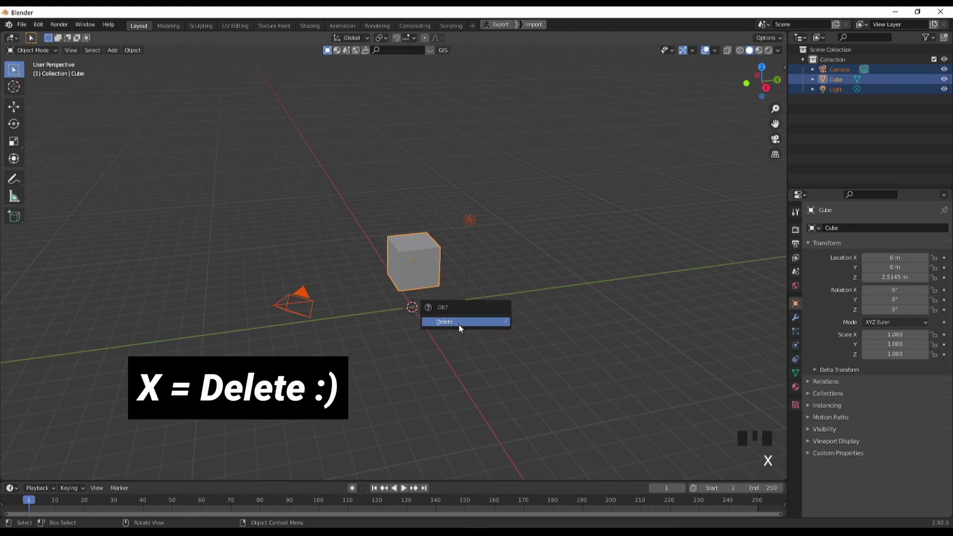
left_click(500, 322)
middle_click_drag(464, 312, 426, 340)
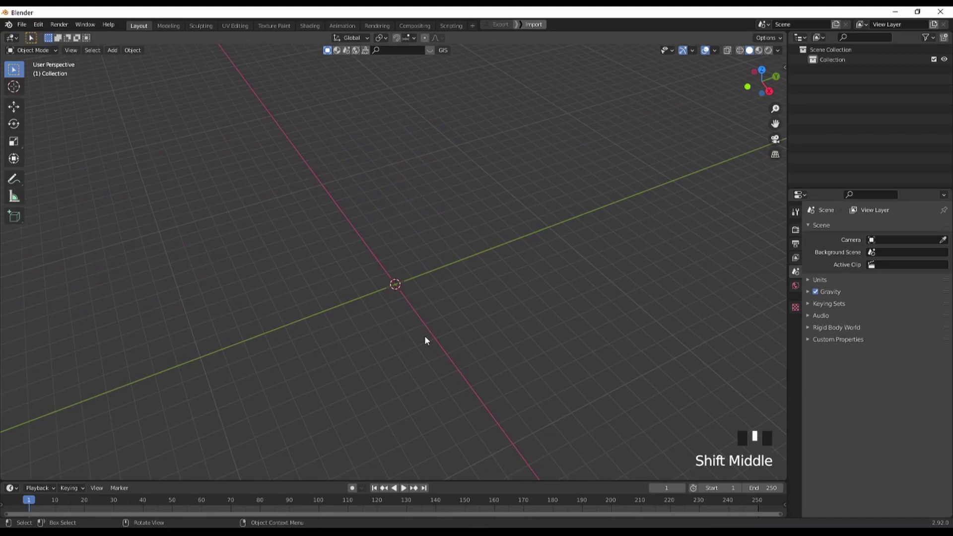
middle_click_drag(551, 353, 510, 320)
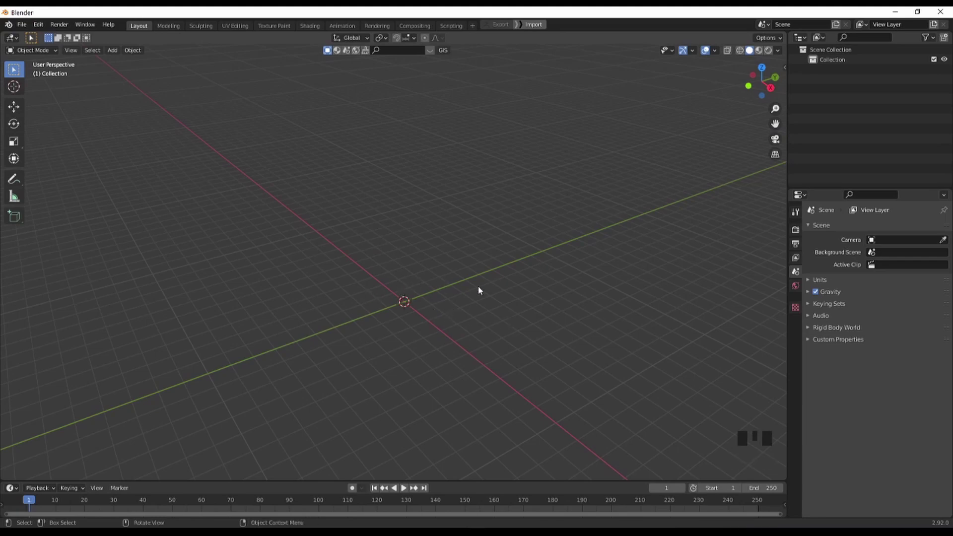
left_click(132, 50)
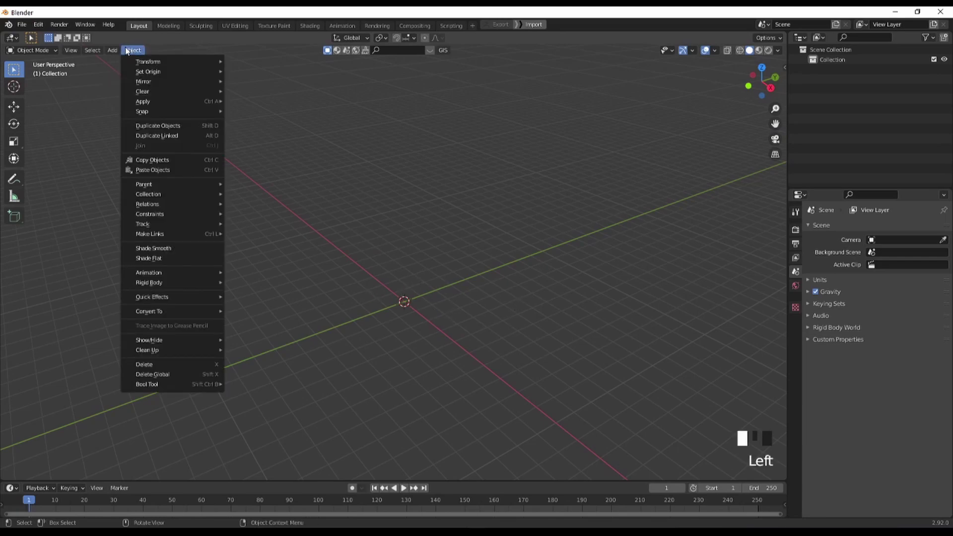
mouse_move(120, 53)
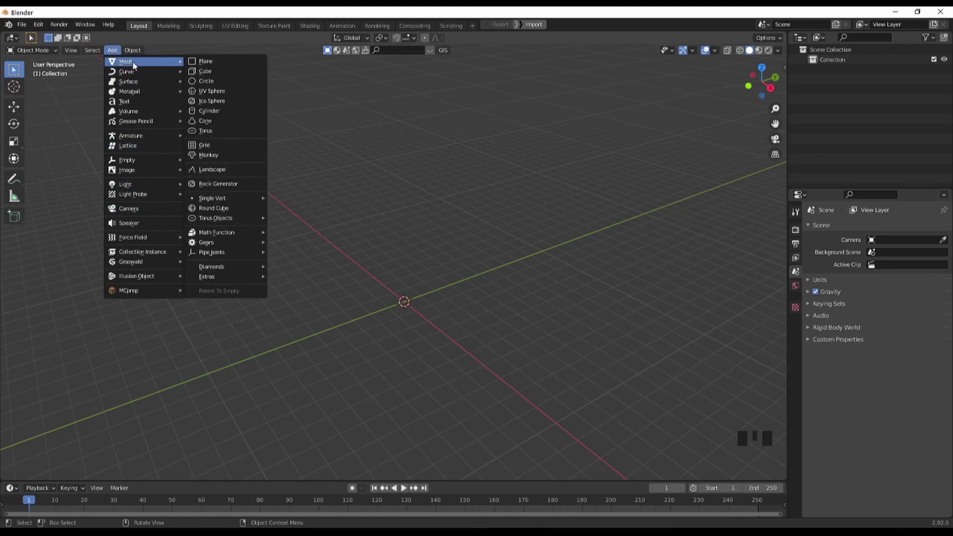
middle_click(429, 325, "shift")
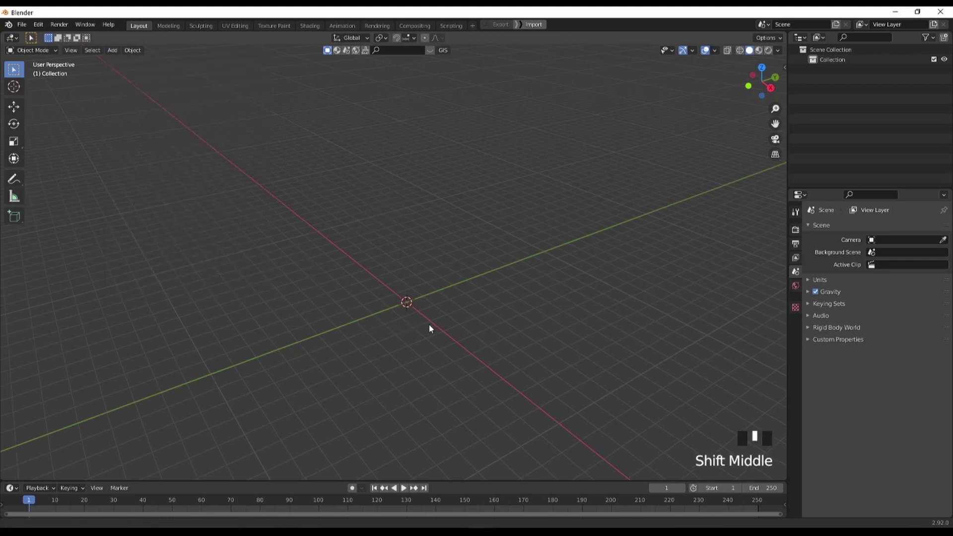
Add a plane mesh at the world origin
key("shift+a")
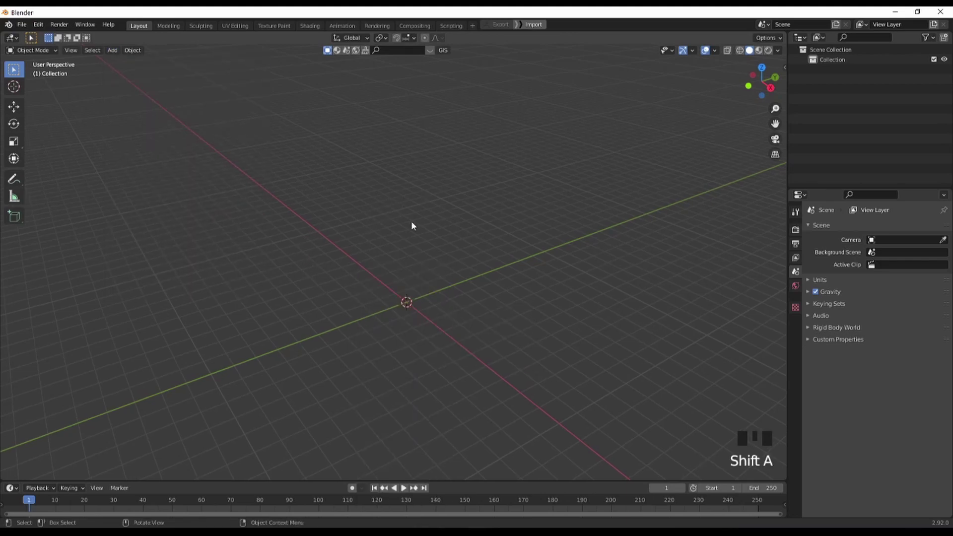
key("shift+a")
key("shift+a")
mouse_move(321, 263)
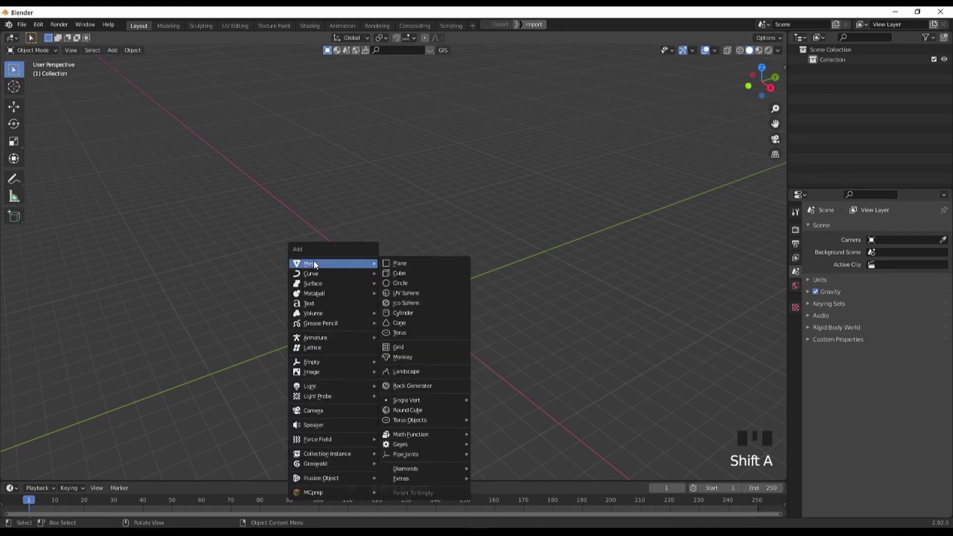
left_click(420, 267)
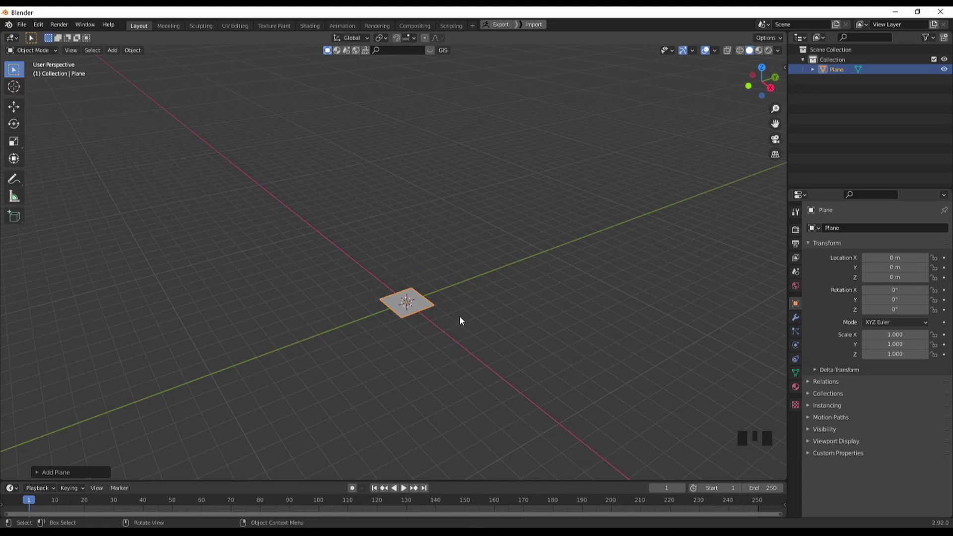
Scale the plane uniformly by a factor of 8
scroll(462, 323, "up", 6)
middle_click_drag(468, 334, 435, 269, "shift")
scroll(438, 276, "down", 2)
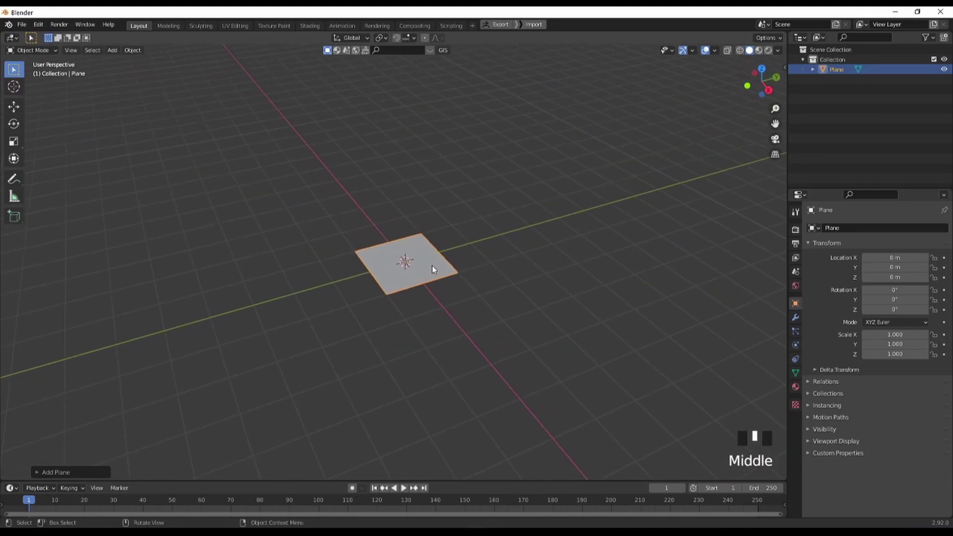
key("s")
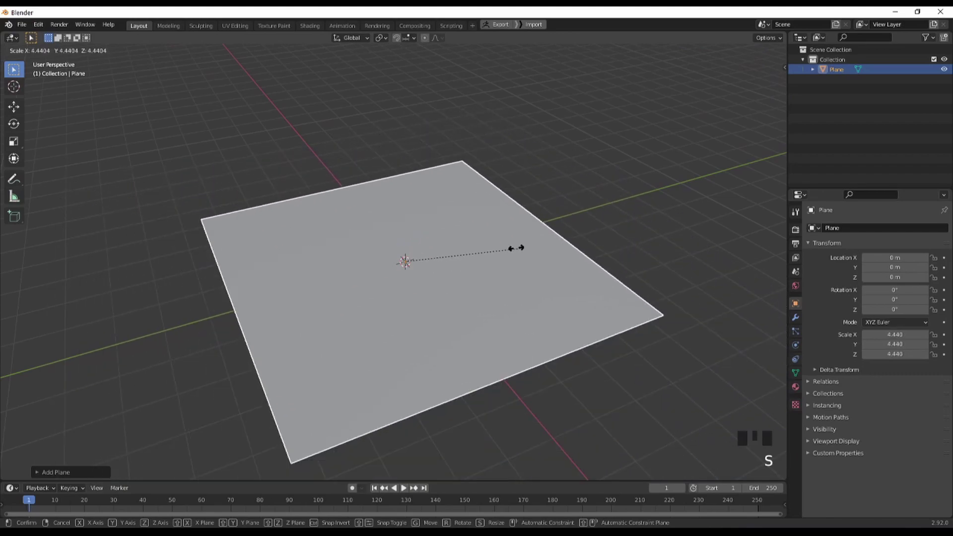
right_click(511, 258)
middle_click_drag(513, 264, 472, 291)
scroll(428, 266, "up", 2)
key("s")
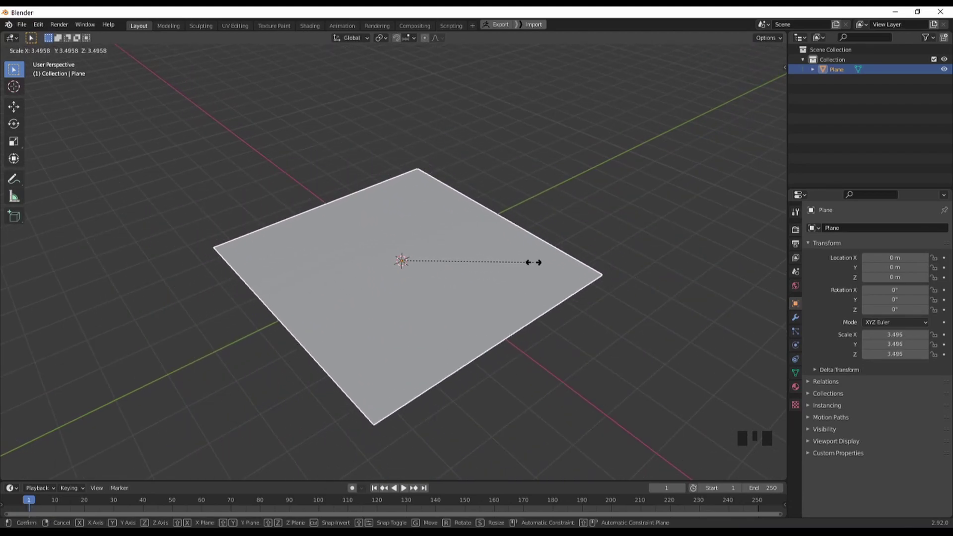
type("8")
key("Return")
Add a cube mesh at the centre of the enlarged plane
scroll(494, 290, "down", 4)
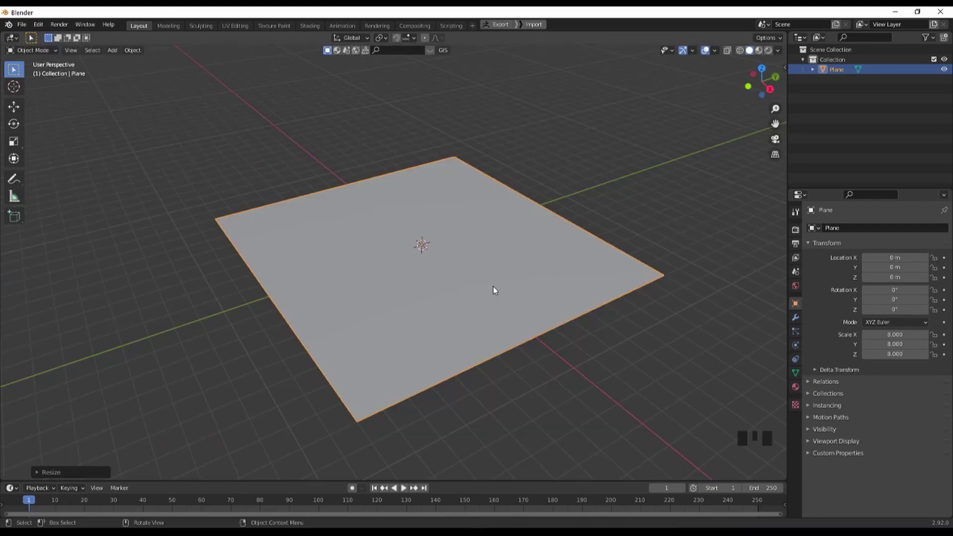
middle_click_drag(496, 293, 424, 304)
scroll(478, 320, "down", 2)
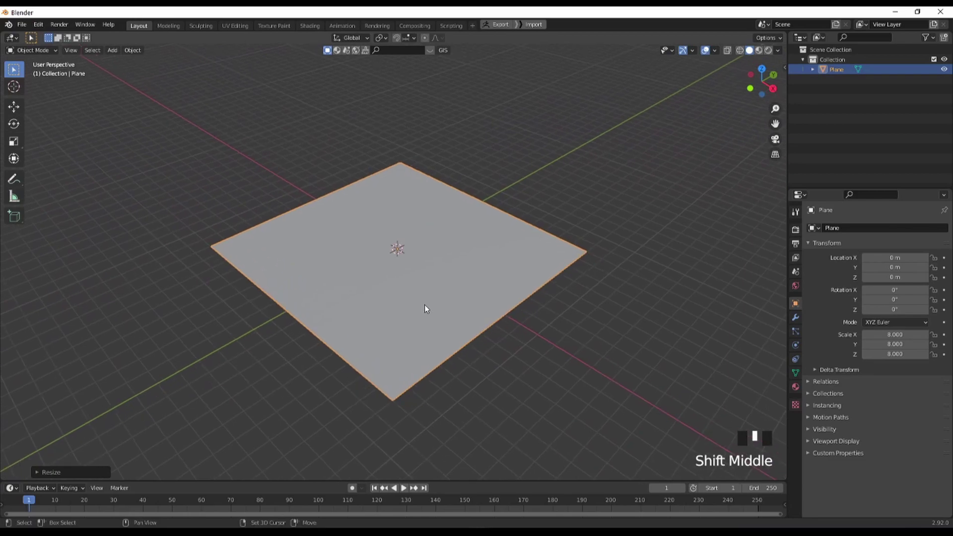
key("shift+a")
mouse_move(394, 288)
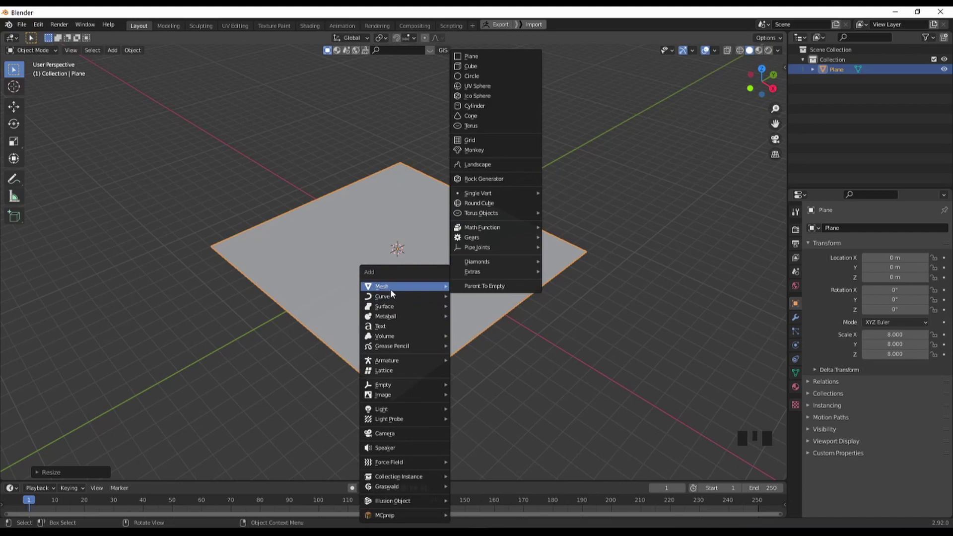
left_click(479, 67)
Move the cube up about 1.015 m along the Z axis so it sits on the plane
scroll(468, 273, "up", 3)
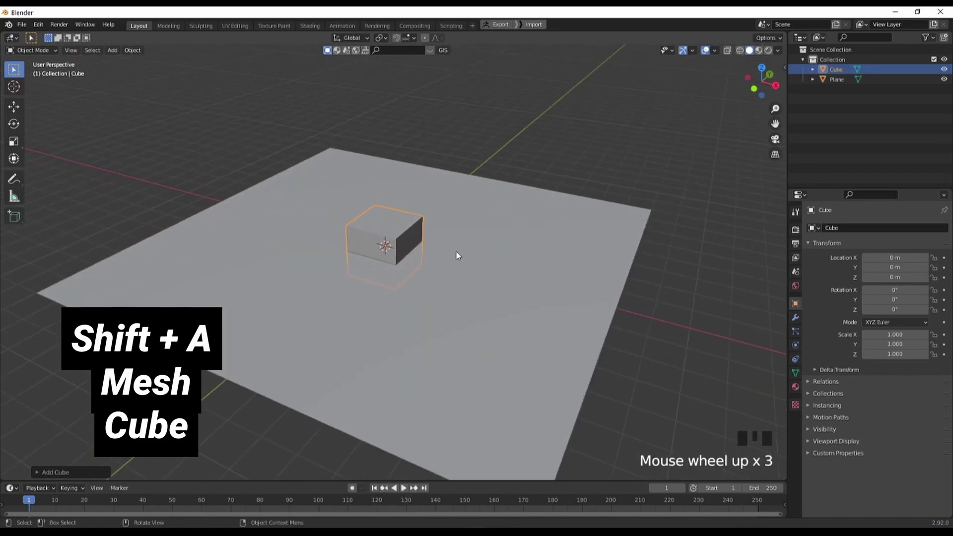
middle_click_drag(456, 256, 482, 266, "shift")
key("g")
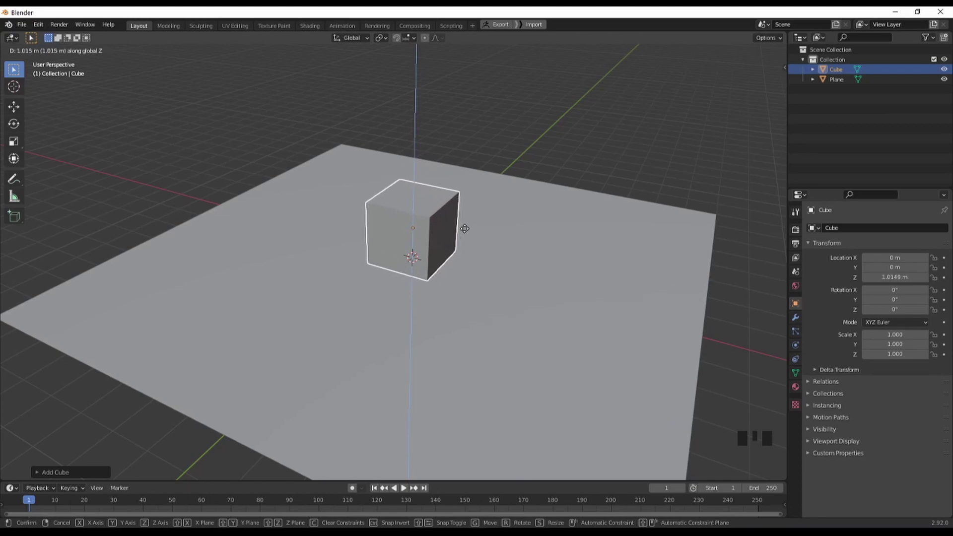
left_click(465, 228)
Enter Edit Mode on the cube
middle_click_drag(465, 229, 473, 294)
scroll(548, 302, "up", 3)
scroll(501, 301, "down", 2)
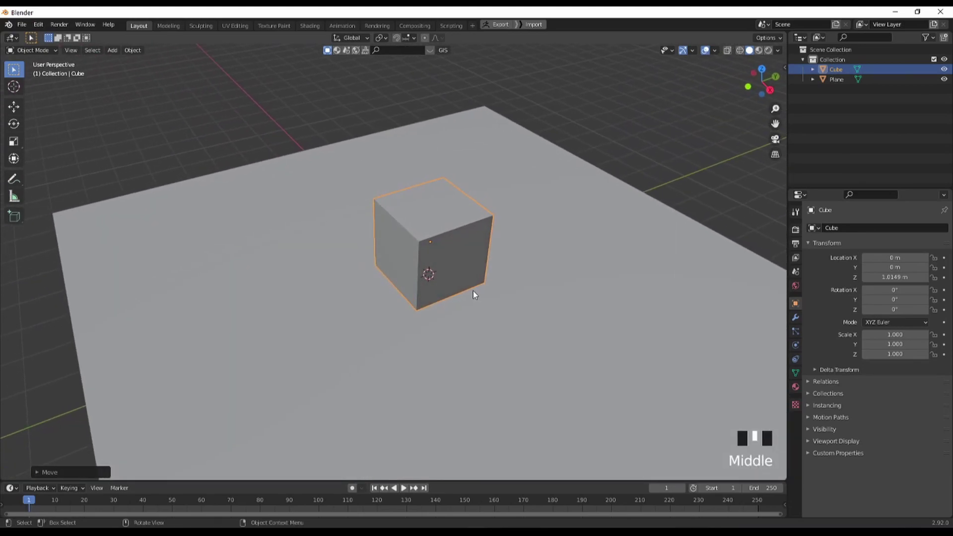
middle_click_drag(378, 324, 409, 334)
scroll(292, 258, "down", 2)
middle_click_drag(292, 258, 481, 284)
key("Tab")
scroll(470, 291, "up", 4)
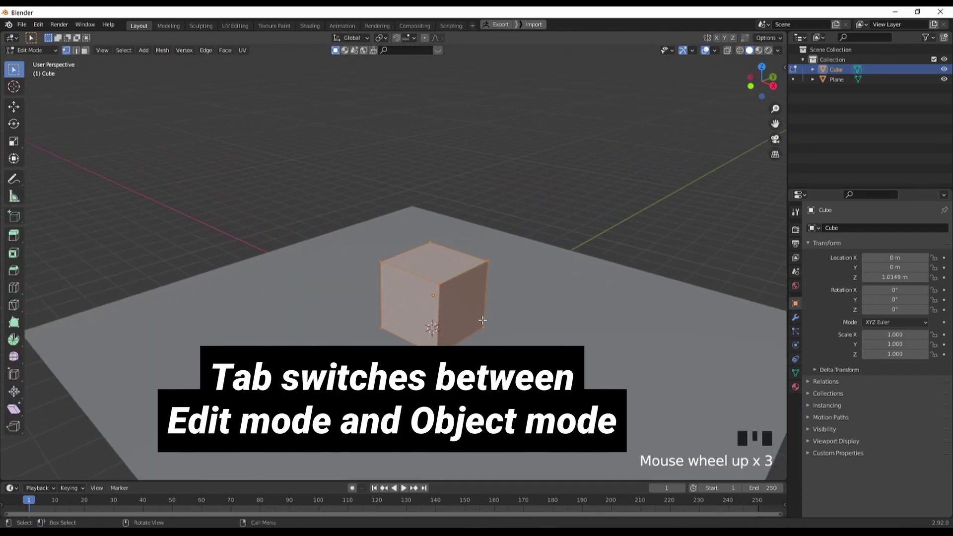
Try moving one of the cube's top corner vertices freely and undo the move
middle_click_drag(479, 332, 487, 298, "shift")
left_click(474, 260)
key("g")
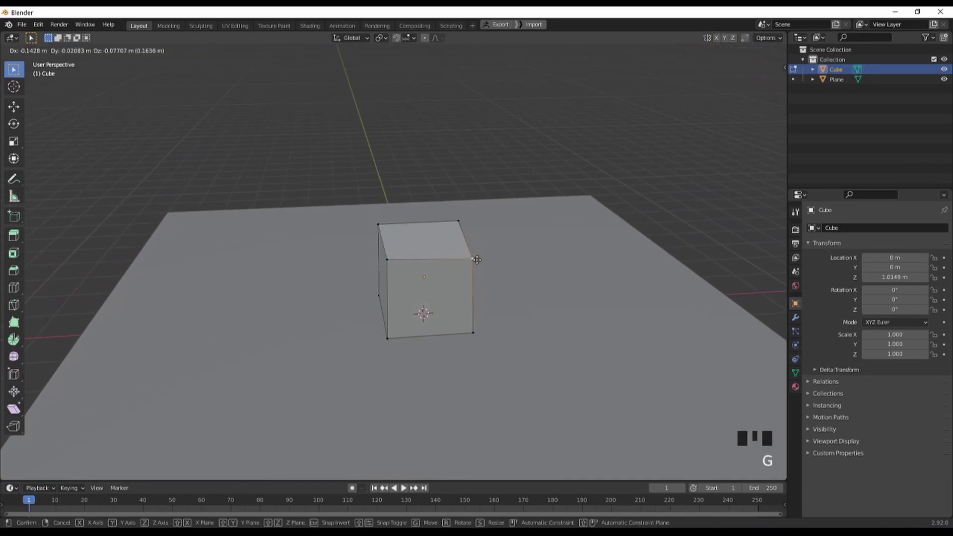
left_click(478, 259)
middle_click_drag(478, 259, 449, 263)
key("ctrl+z")
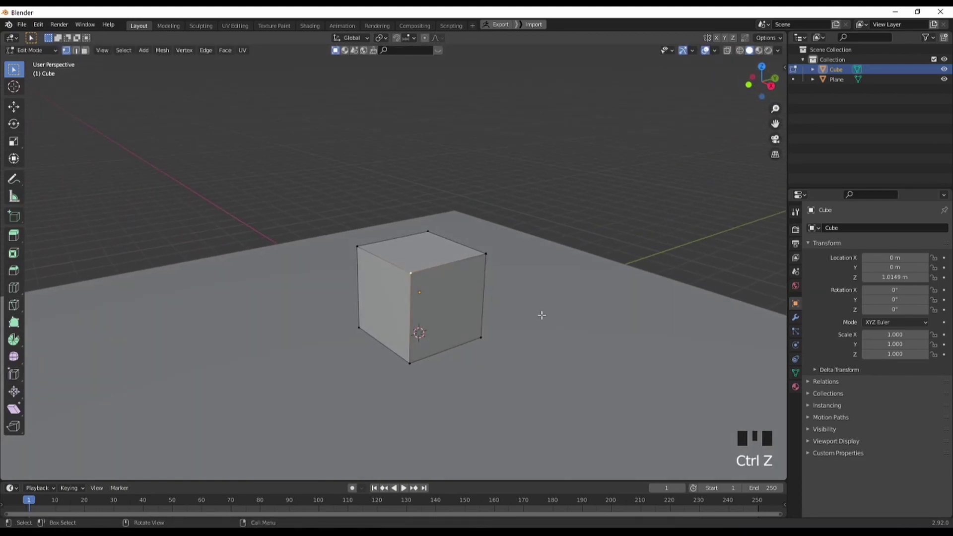
Select a top corner vertex of the cube, switch to edge selection and select a front edge of the top face
middle_click_drag(515, 327, 535, 326, "shift")
middle_click_drag(355, 278, 342, 276)
middle_click_drag(481, 296, 436, 277, "shift")
left_click(352, 235)
key("2")
left_click(397, 264)
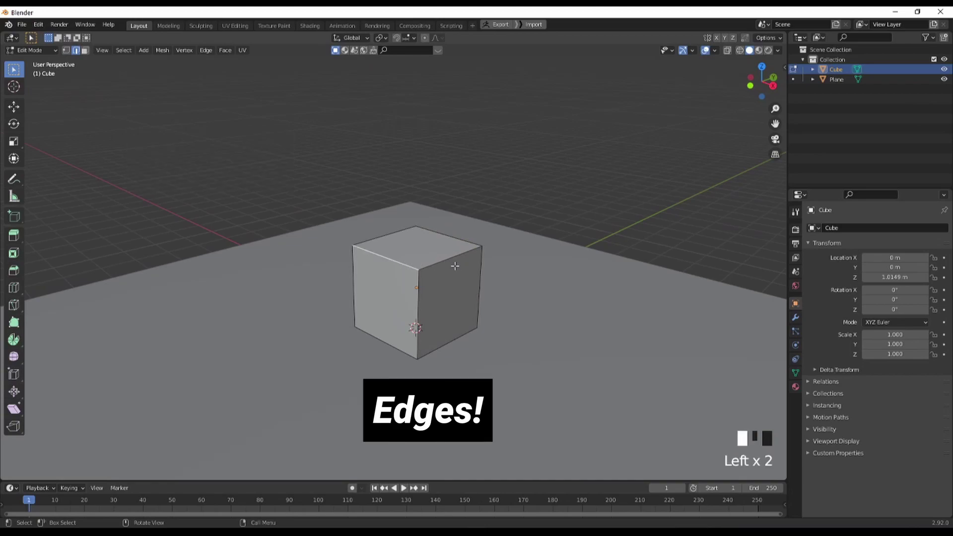
Switch to face selection, try selecting the cube's two front side faces, and end with only the top face selected
left_click(405, 250)
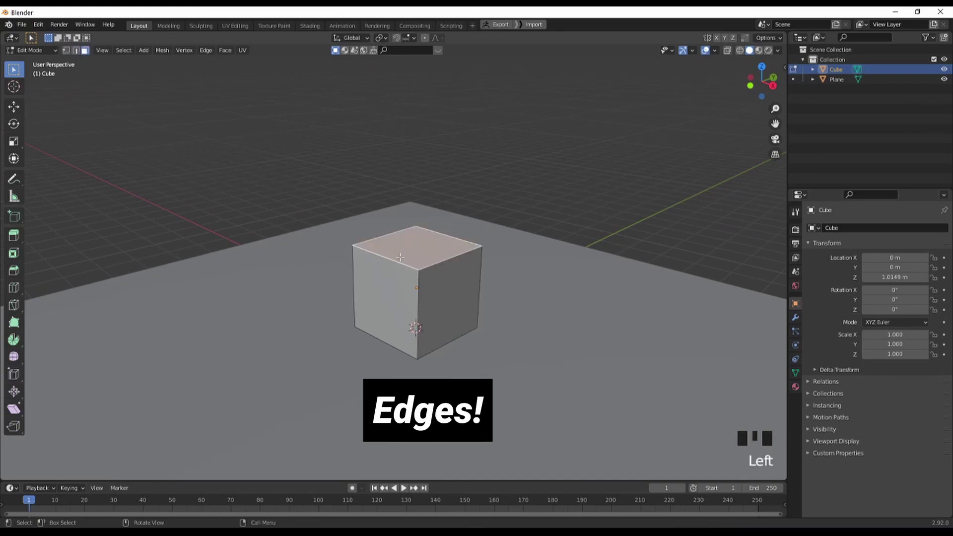
left_click(391, 298)
left_click(448, 294)
left_click(388, 254)
middle_click_drag(388, 255, 547, 255)
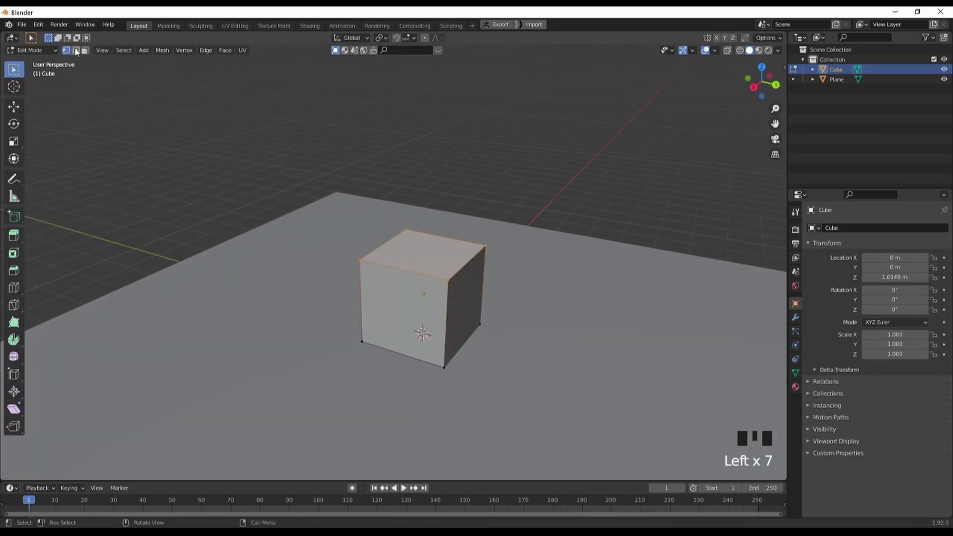
Cycle repeatedly through the vertex, edge and face selection modes on the cube, finishing in face selection
left_click(76, 51)
left_click(82, 50)
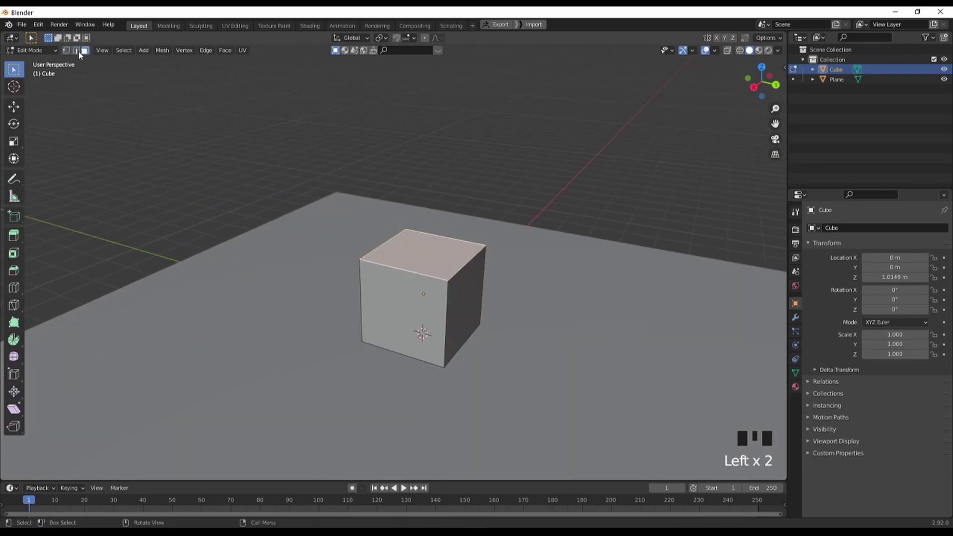
left_click(67, 52)
left_click(72, 51)
left_click(68, 51)
left_click(76, 50)
left_click(84, 51)
left_click(75, 51)
left_click(75, 51)
left_click(84, 51)
key("2")
key("3")
key("2")
key("3")
key("1")
key("2")
key("3")
key("2")
key("3")
key("1")
key("3")
Select the whole cube mesh and scale it down along the Z axis into a thin slab
left_click(345, 300)
left_click(402, 245)
middle_click_drag(402, 246, 390, 282)
middle_click_drag(446, 303, 428, 306)
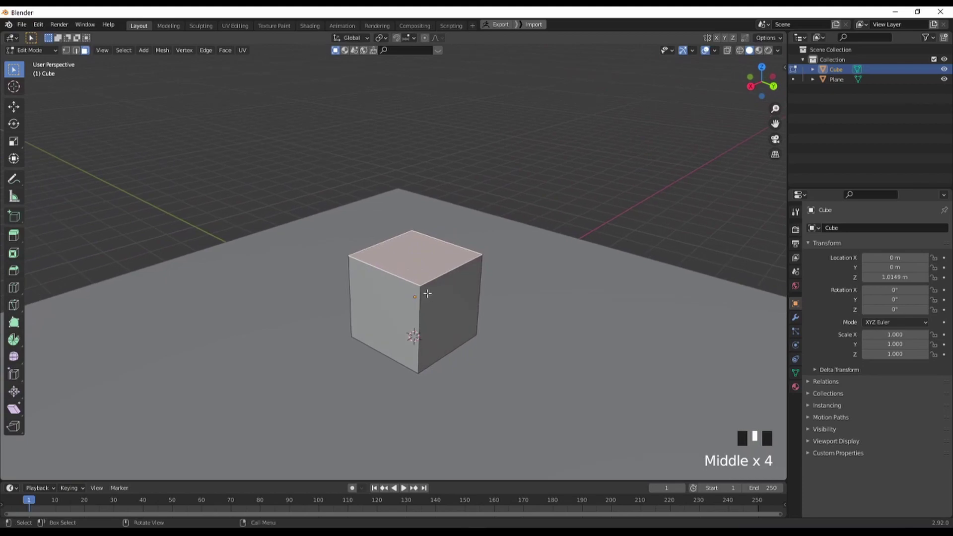
key("a")
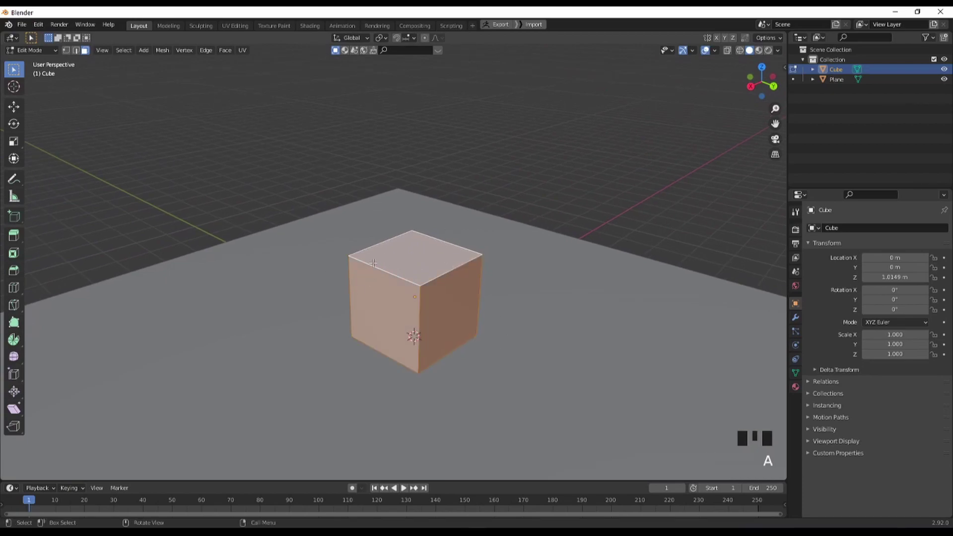
middle_click_drag(439, 281, 417, 266)
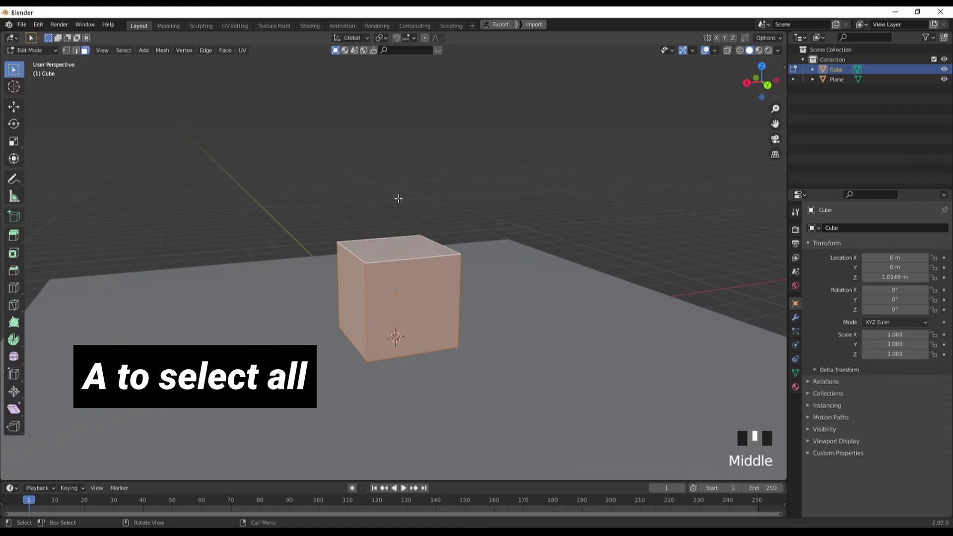
middle_click_drag(396, 197, 403, 189)
key("s")
key("z")
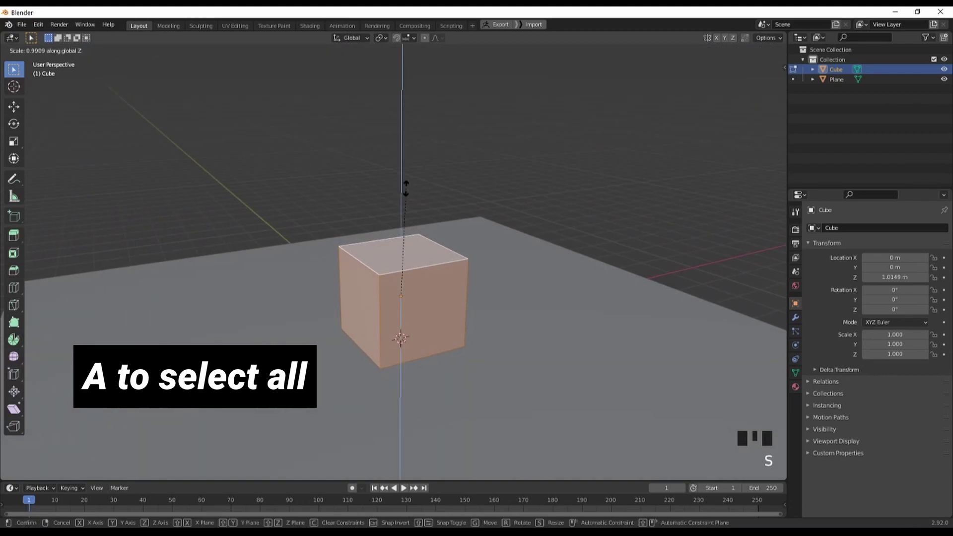
left_click(402, 278)
Scale the slab along the X axis into a long plank reaching almost across the floor plane
middle_click_drag(402, 279, 417, 294)
scroll(415, 303, "down", 1)
scroll(419, 310, "down", 1)
key("s")
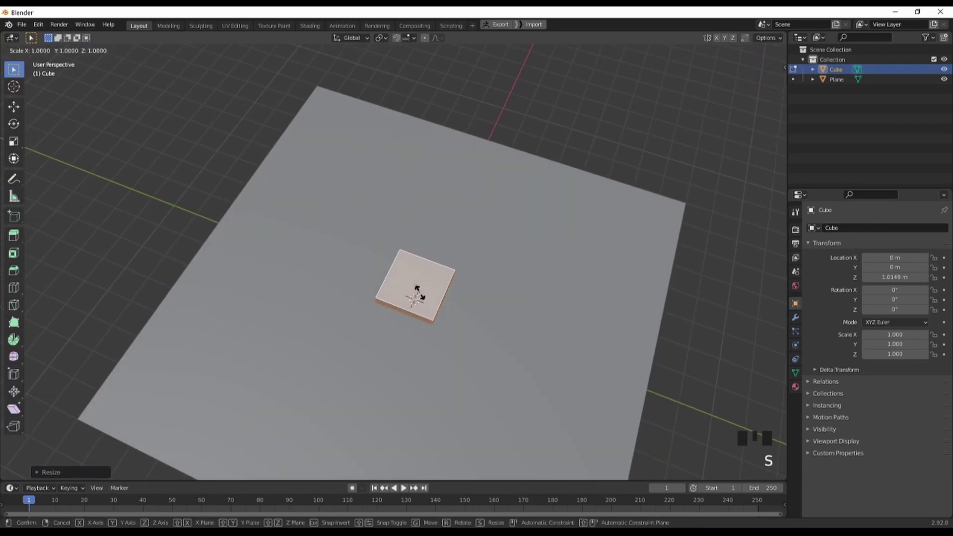
key("x")
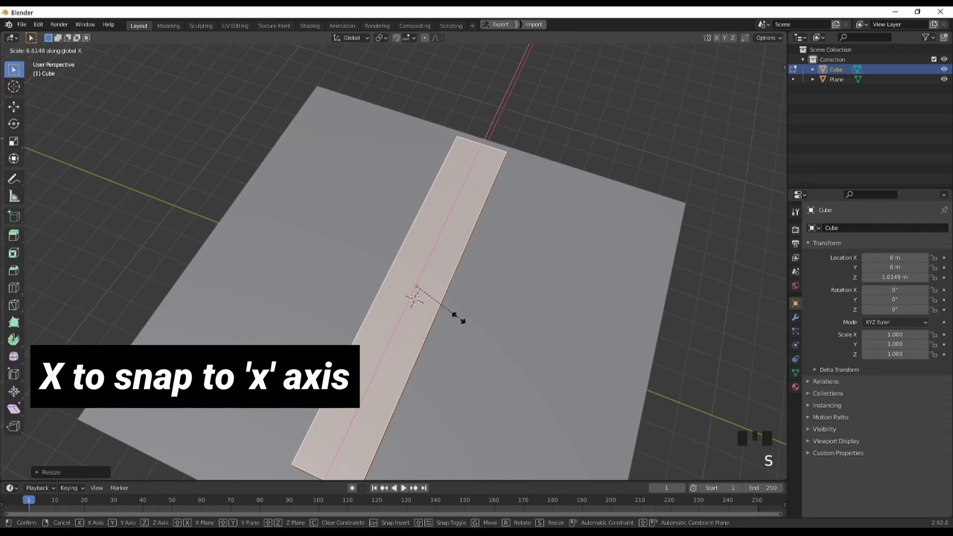
left_click(464, 322)
Return to Object Mode and lower the plank onto the floor plane, to a Z location of about 0.123 m
middle_click_drag(465, 321, 348, 263)
key("Tab")
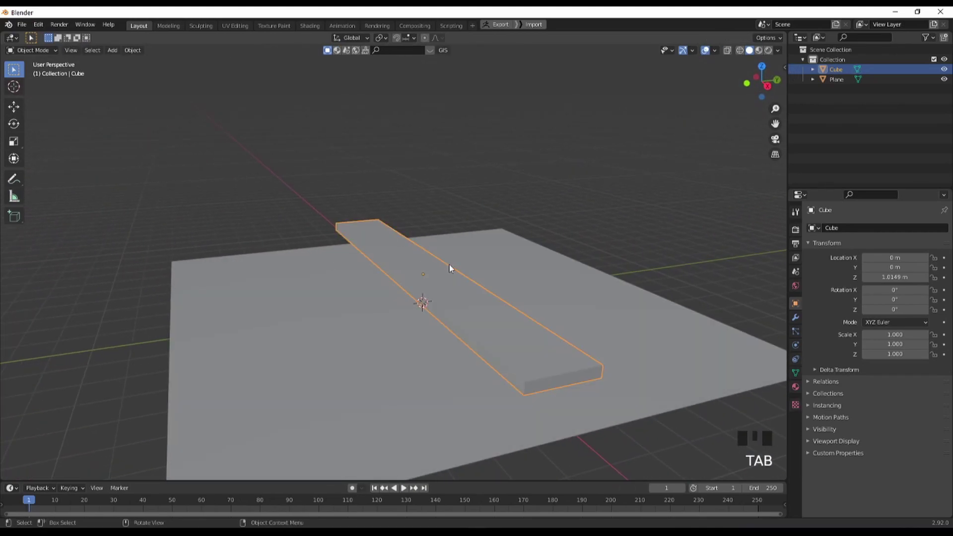
key("g")
left_click(501, 80)
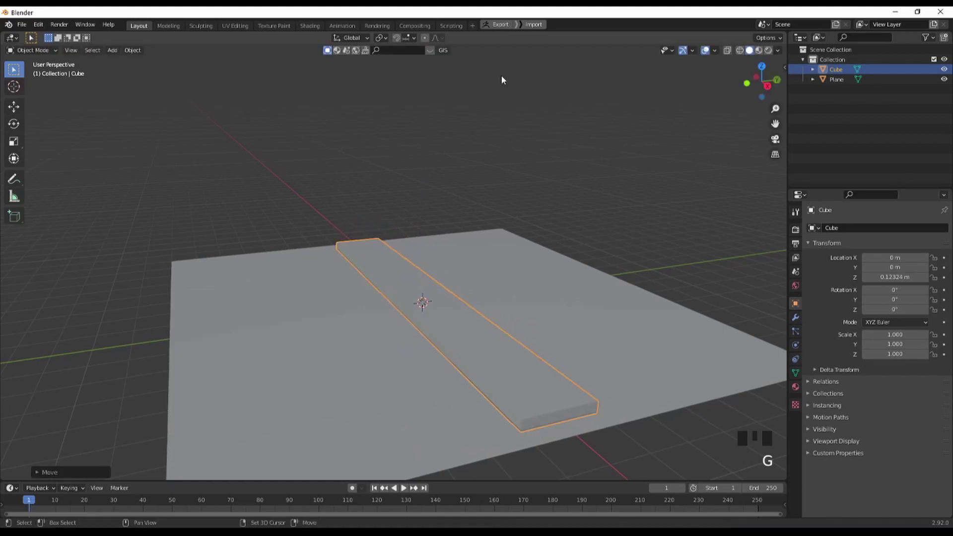
Enter Edit Mode on the plank and switch to vertex selection
middle_click_drag(501, 80, 507, 149)
key("Tab")
middle_click_drag(485, 201, 476, 270)
scroll(519, 328, "up", 2)
middle_click_drag(519, 328, 353, 263, "shift")
scroll(351, 262, "down", 2)
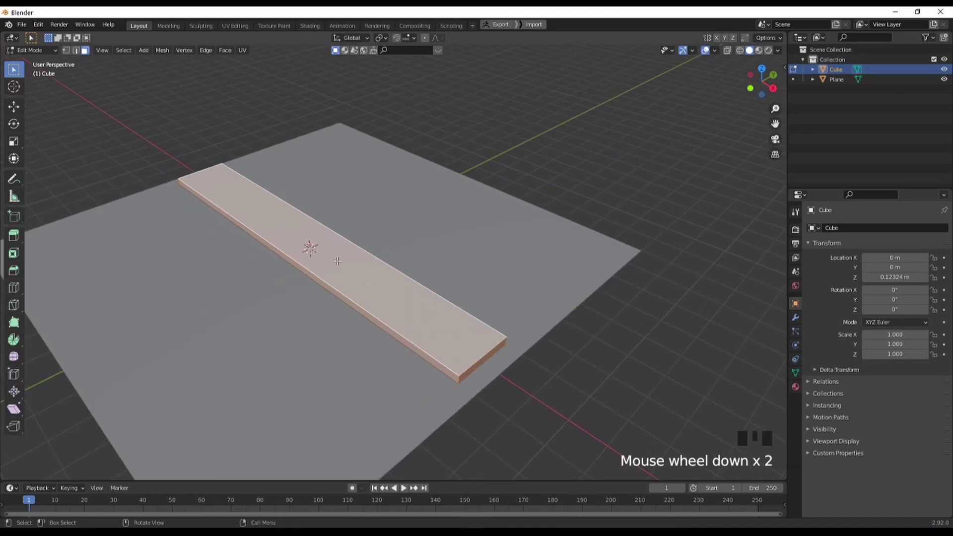
key("1")
Select one top corner vertex at the plank's near end and bevel it with the bevel set to affect vertices
left_click(501, 379)
scroll(487, 377, "up", 3)
middle_click_drag(488, 377, 421, 269, "shift")
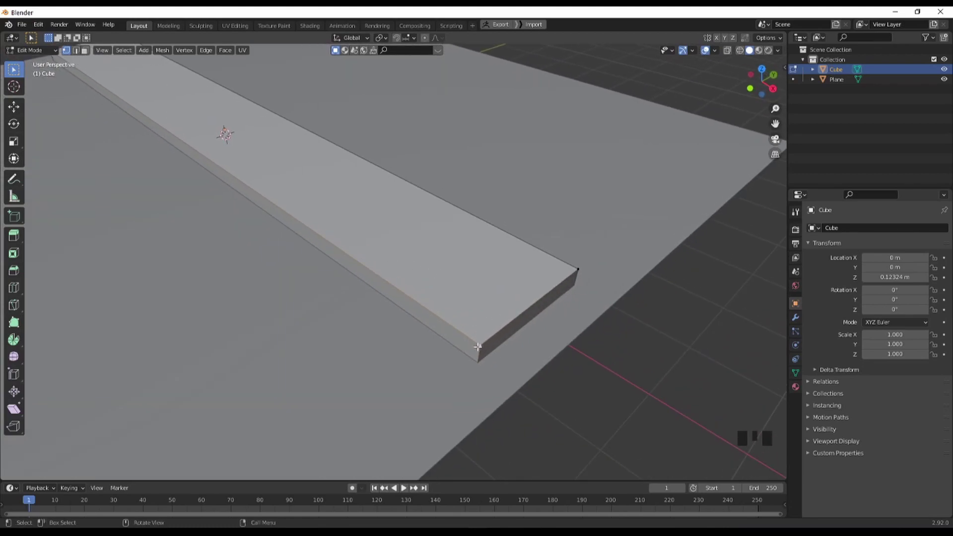
middle_click_drag(477, 345, 455, 335, "shift")
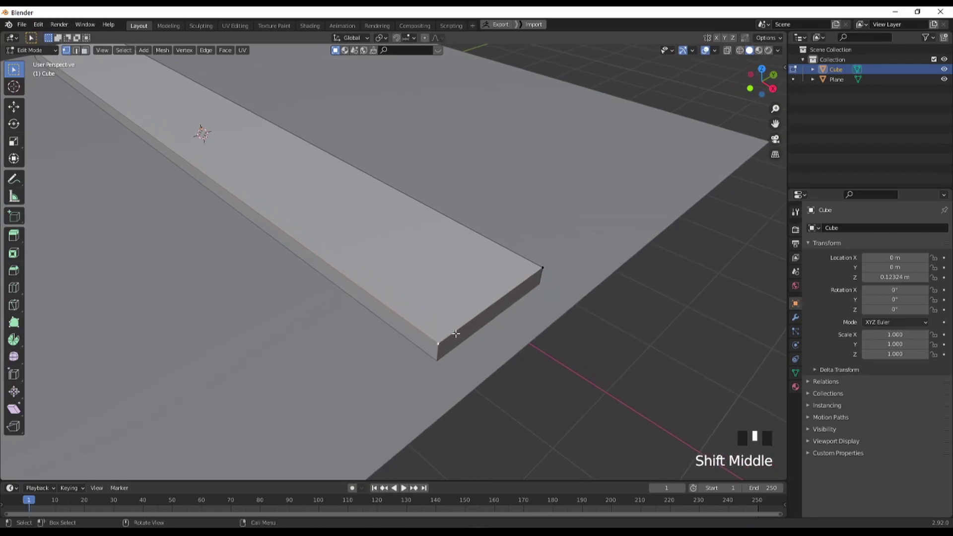
key("ctrl+b")
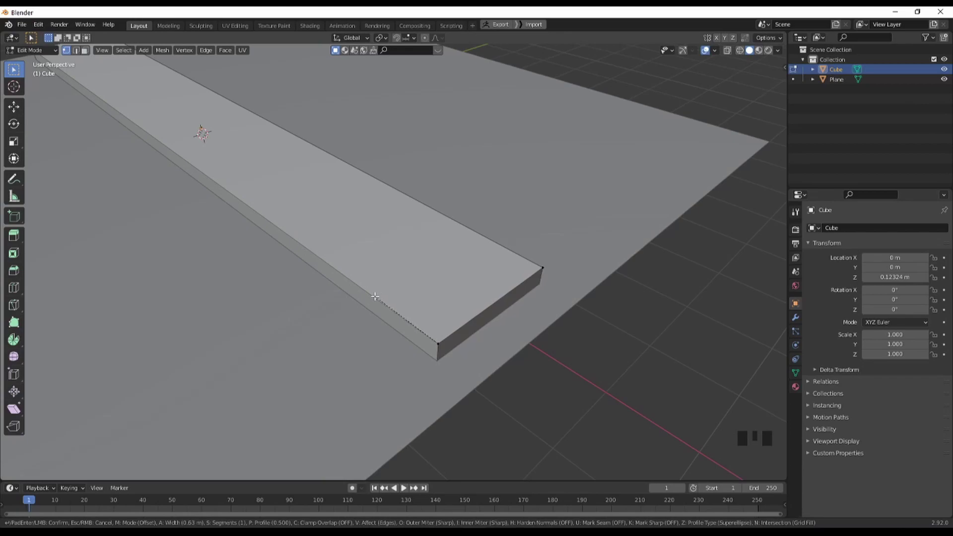
key("v")
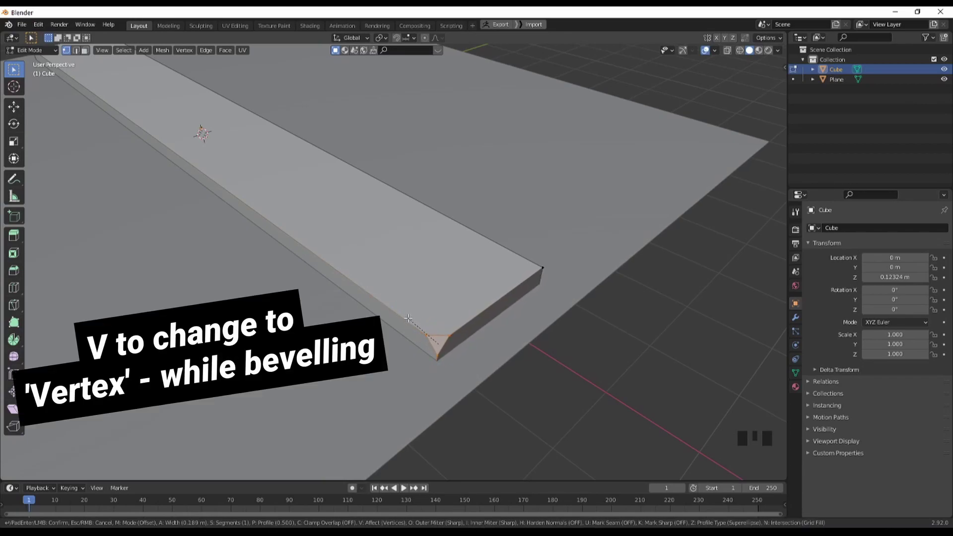
left_click(394, 310)
Bevel both top corner vertices at the plank's opposite end, one after the other
scroll(358, 270, "down", 4)
middle_click_drag(251, 244, 499, 299)
left_click(307, 305)
key("ctrl+b")
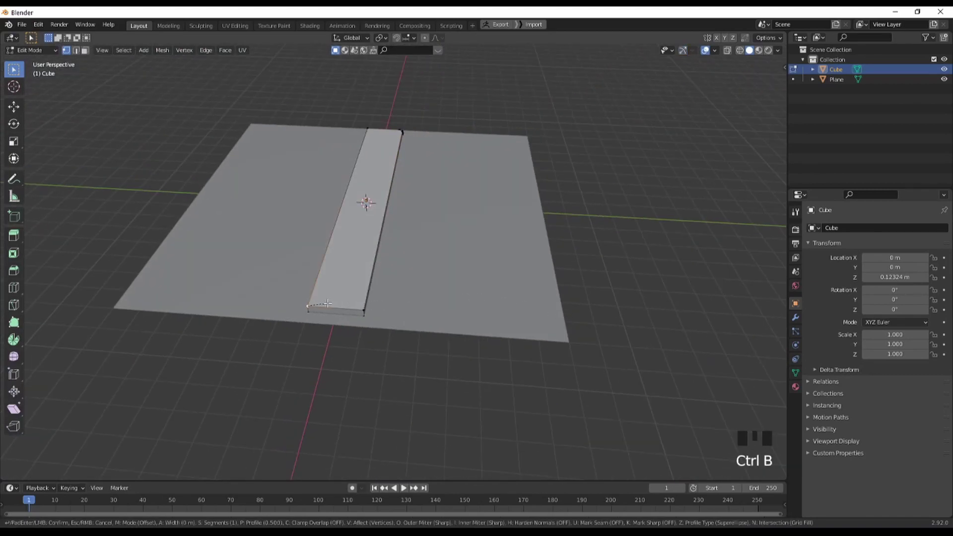
left_click(372, 312)
middle_click_drag(372, 312, 411, 302)
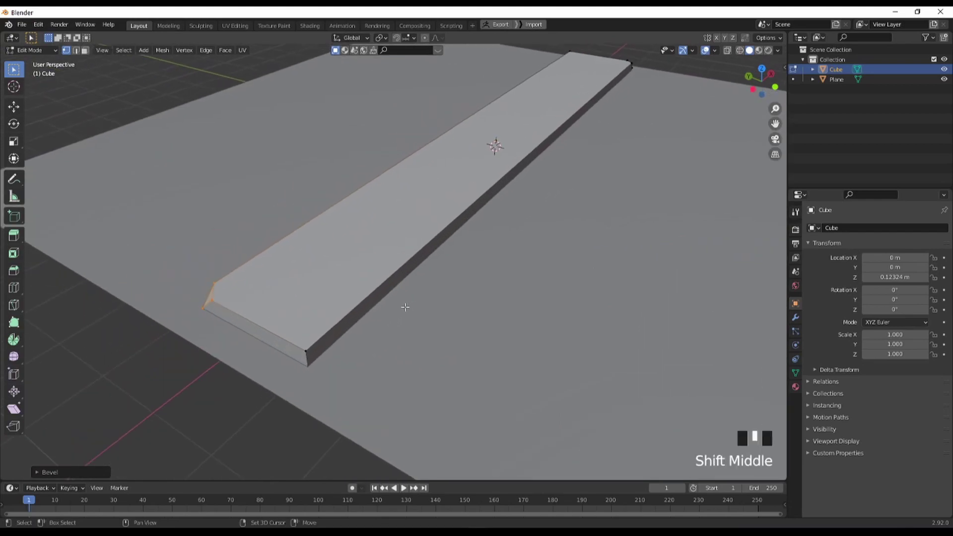
left_click(307, 352)
key("ctrl+b")
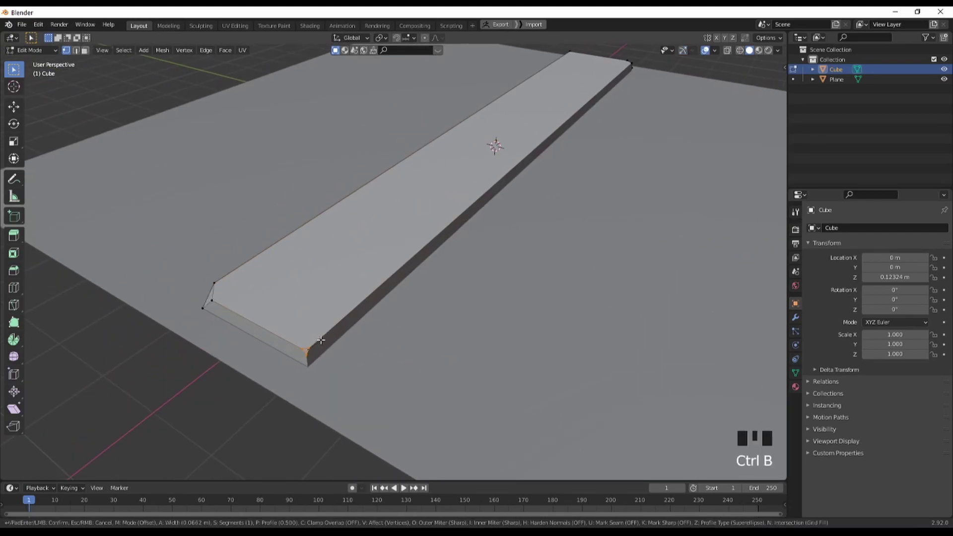
left_click(331, 337)
Make that end's two corner bevels uneven by moving one bevel vertex along the long edge and another along the end edge
middle_click_drag(330, 337, 275, 307)
left_click(265, 303)
key("g")
left_click(397, 278)
middle_click_drag(330, 308, 440, 310)
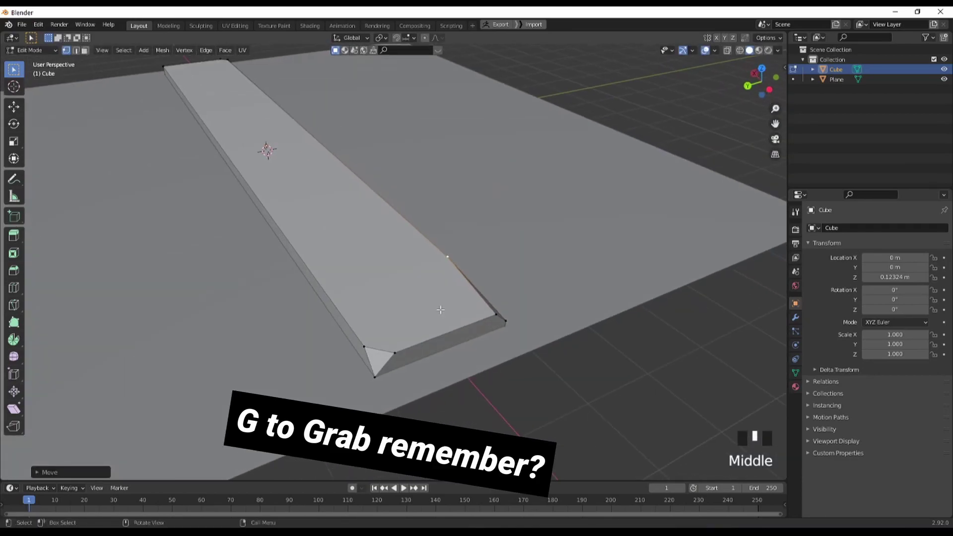
left_click(396, 352)
key("g")
left_click(384, 334)
Select the end-edge vertex of the single bevelled corner at the plank's other end and move it along the Y axis
middle_click_drag(385, 334, 448, 207)
scroll(417, 314, "down", 4)
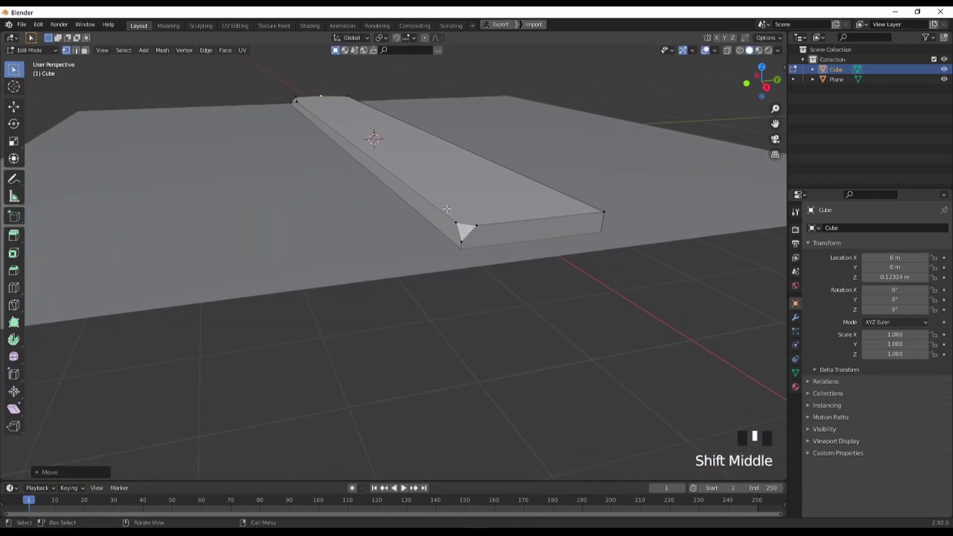
left_click(480, 228)
middle_click_drag(462, 242, 232, 237)
key("g")
key("y")
left_click(390, 298)
scroll(458, 290, "down", 2)
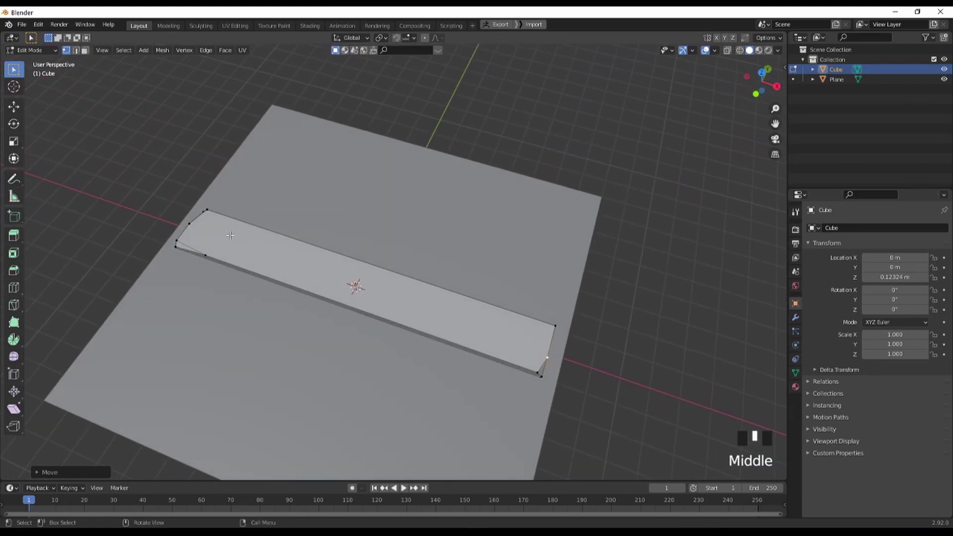
Switch to edge selection and select a long top edge of the plank
middle_click_drag(299, 282, 318, 260)
key("2")
left_click(330, 305)
left_click(433, 286)
triple_click(78, 53)
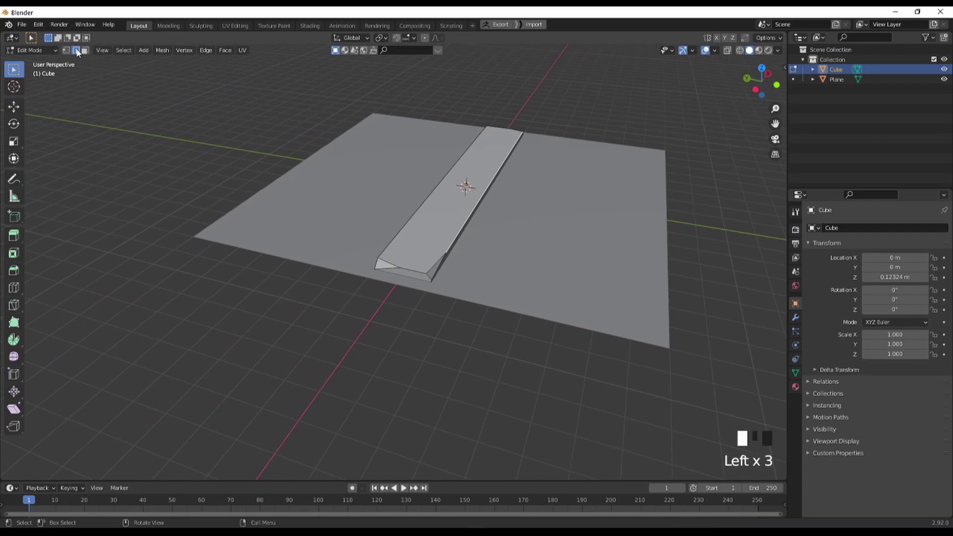
Show the plank from straight above in the top orthographic view
middle_click_drag(449, 233, 422, 295)
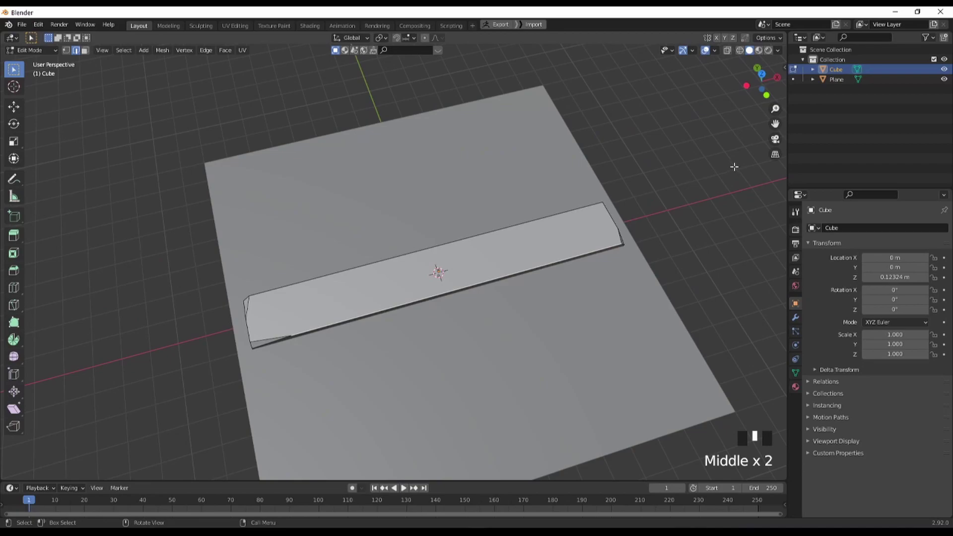
middle_click_drag(551, 292, 484, 201)
key("KP_7")
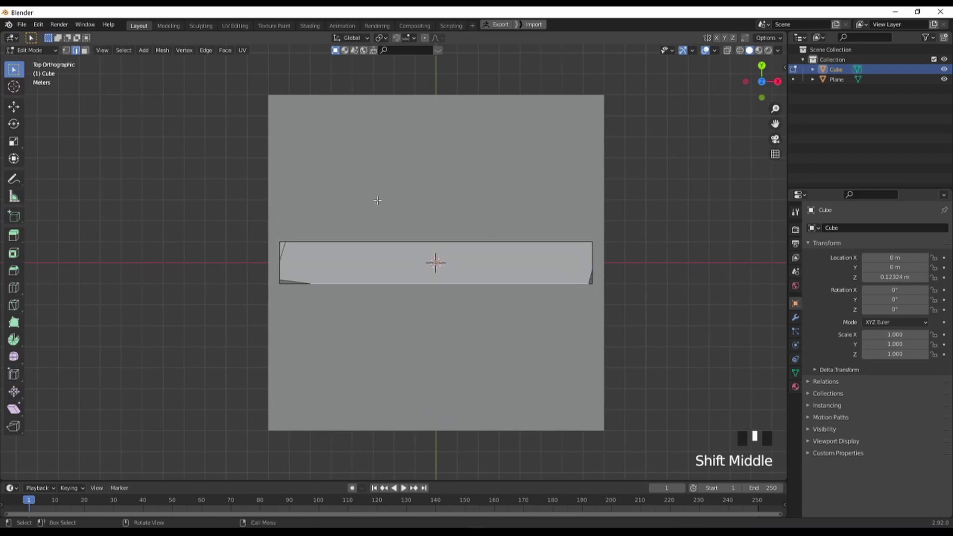
Try a slanted Knife cut across the middle of the plank's top face and undo it
key("k")
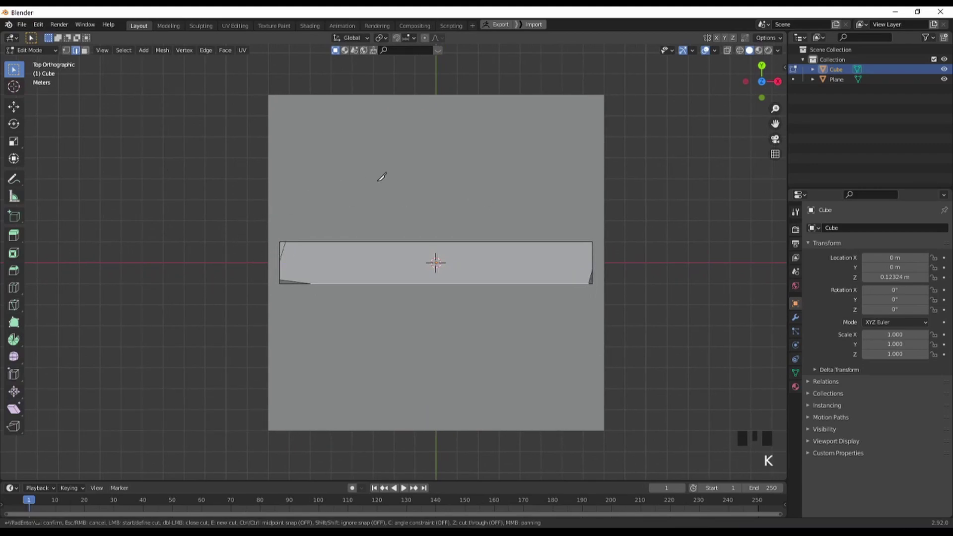
left_click(394, 243)
left_click(418, 284)
key("Return")
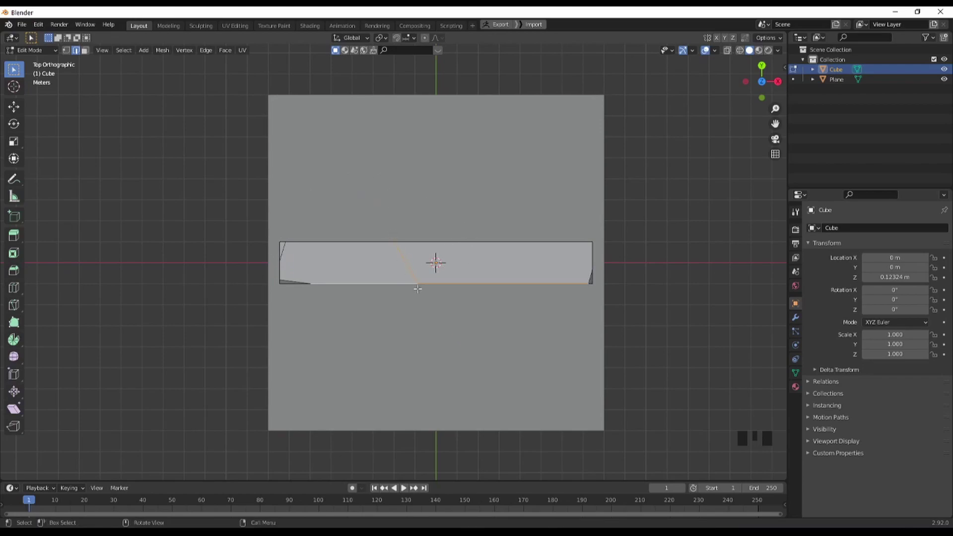
key("ctrl+z")
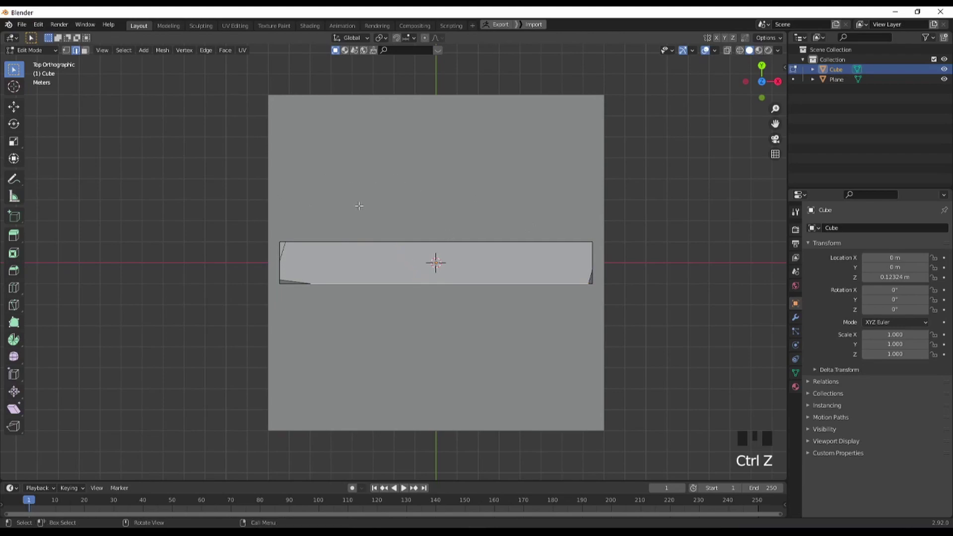
left_click(655, 247)
key("k")
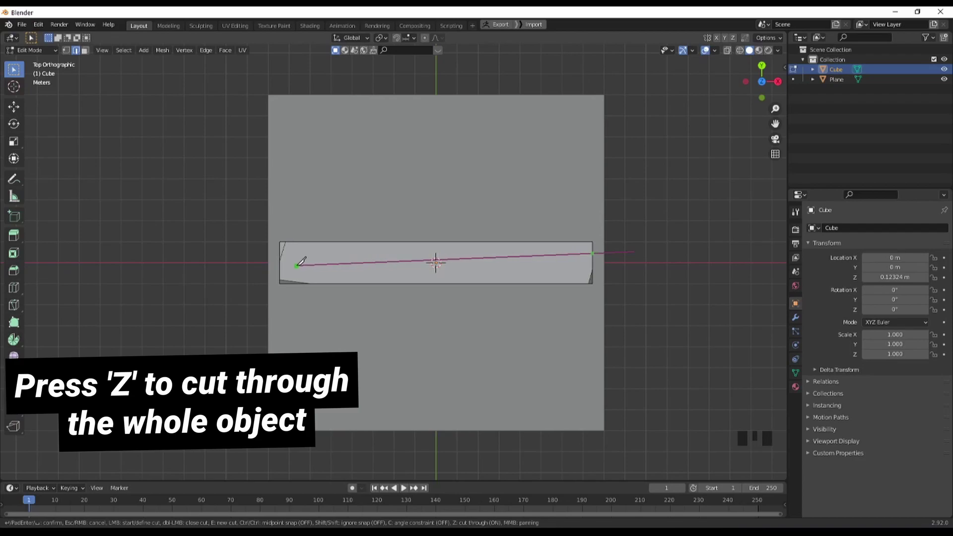
key("Escape")
Make a slightly slanted lengthwise Knife cut from end to end of the plank, with cut through turned on
key("k")
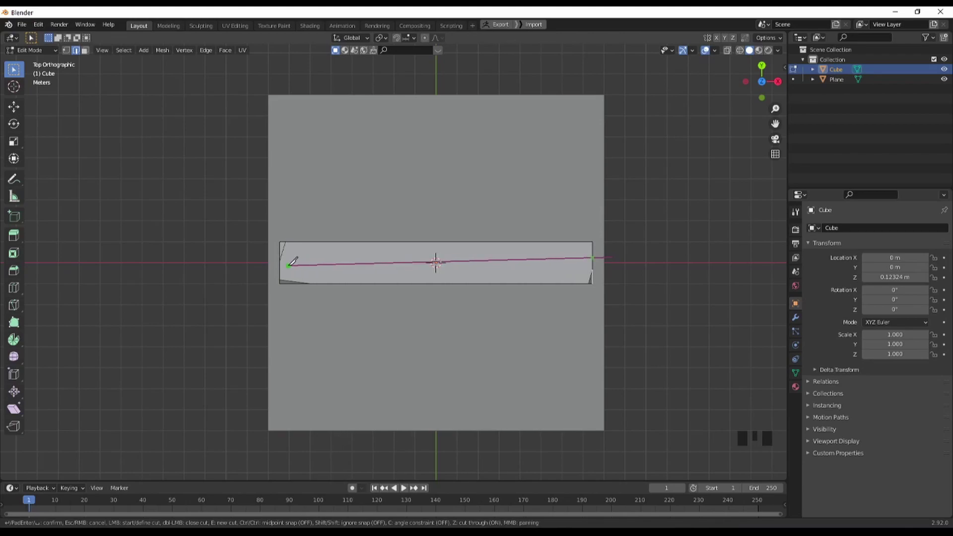
left_click(232, 269)
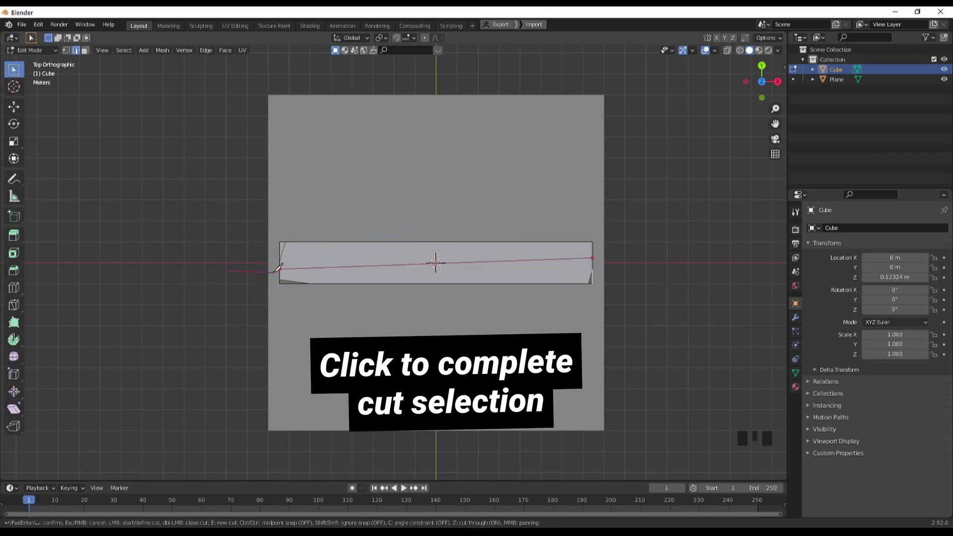
key("Return")
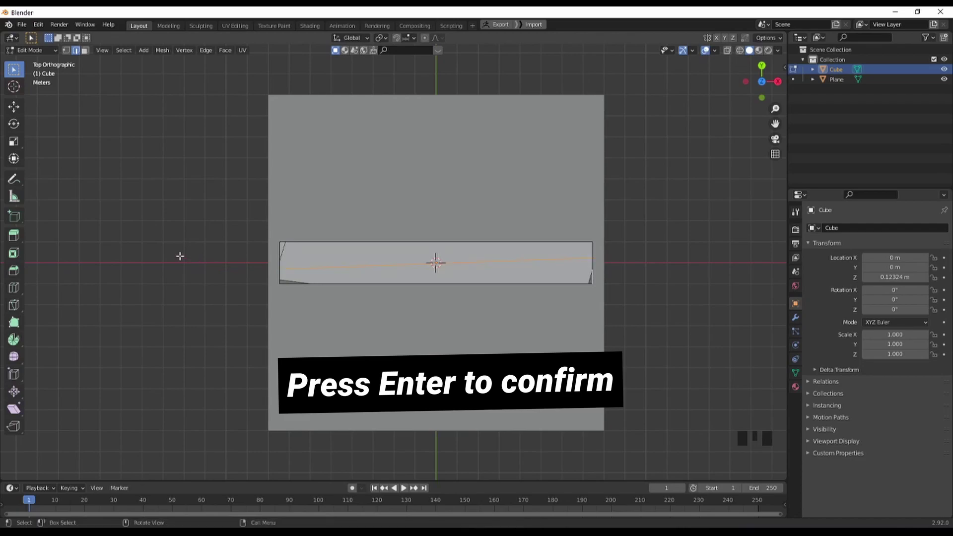
Select the lengthwise cut edge on the plank's top face and bevel it with 2 segments into a narrow strip
middle_click_drag(630, 291, 438, 327)
key("2")
left_click(610, 346)
middle_click_drag(610, 347, 380, 285)
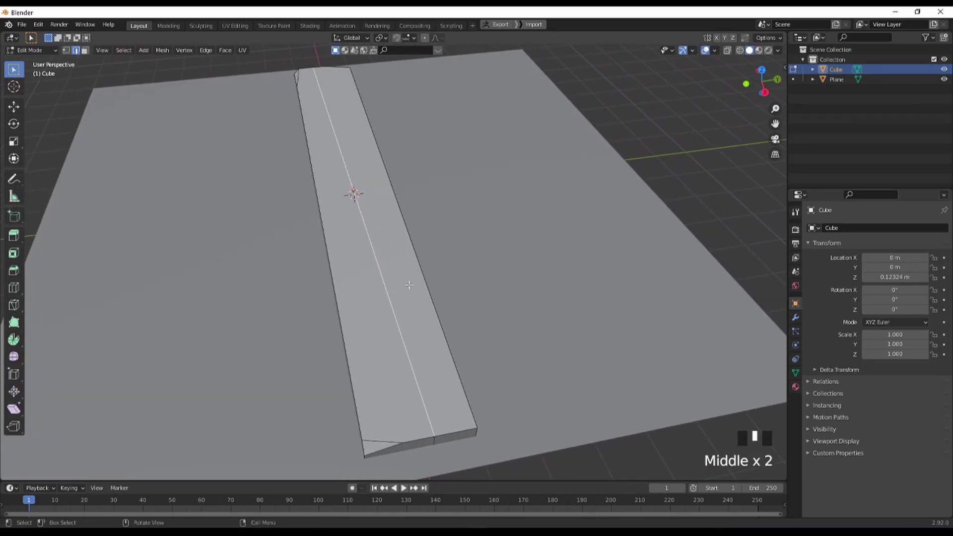
key("ctrl+b")
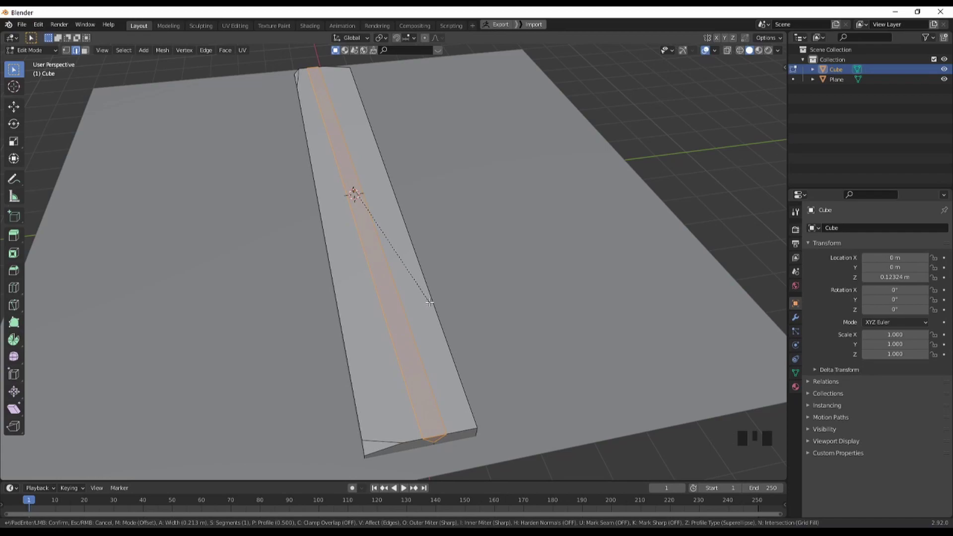
scroll(430, 300, "up", 1)
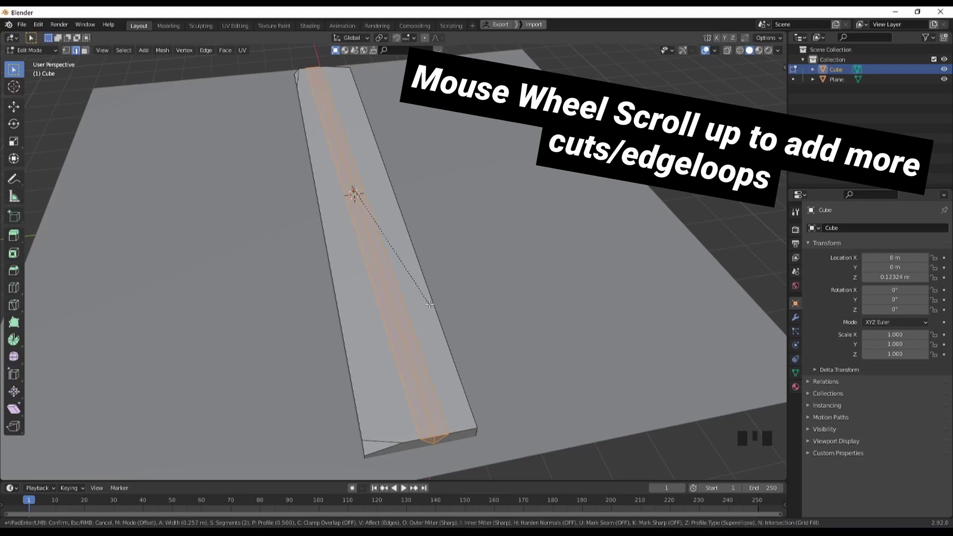
scroll(430, 304, "up", 1)
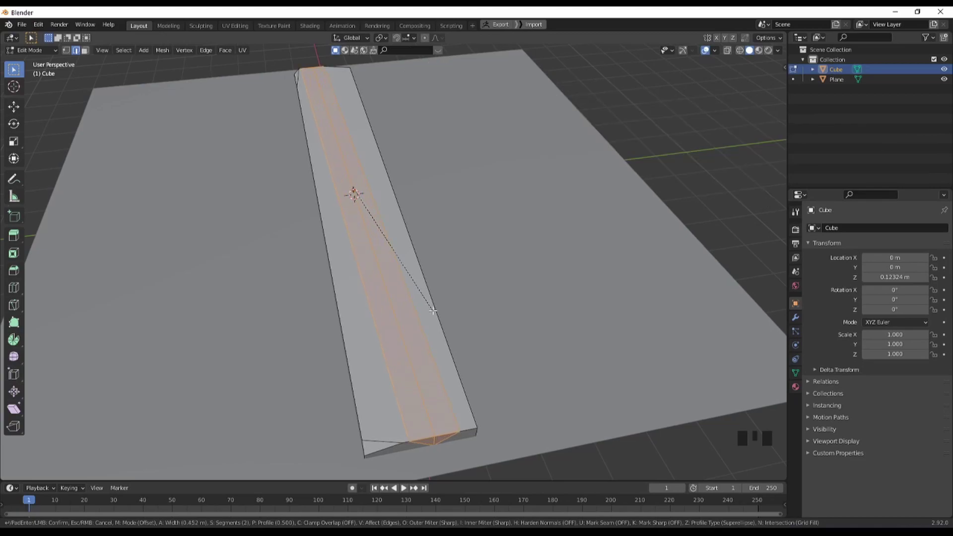
left_click(427, 303)
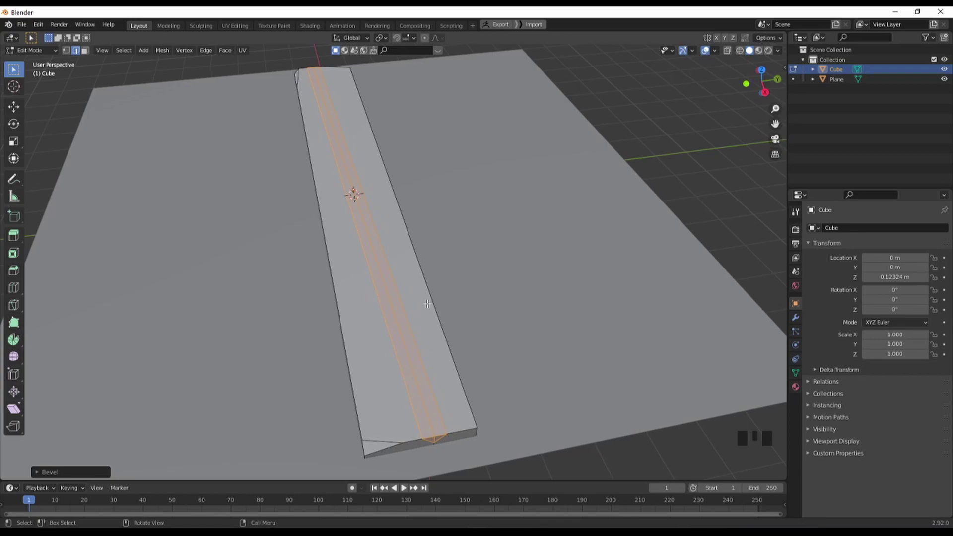
Lower the centre edge of the bevelled strip on the plank's top along Z to form a lengthwise V-shaped groove
middle_click_drag(406, 290, 381, 254)
left_click(399, 282)
key("g")
key("z")
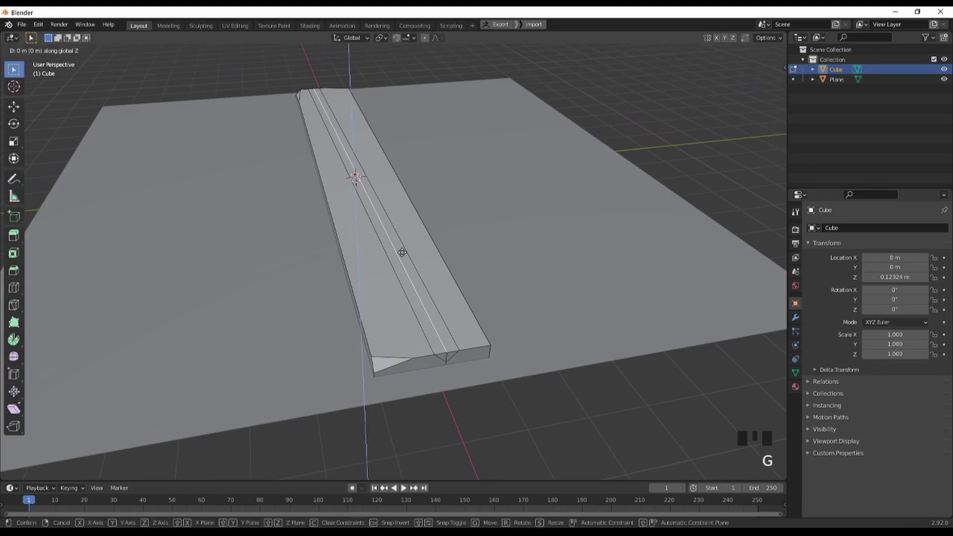
left_click(403, 259)
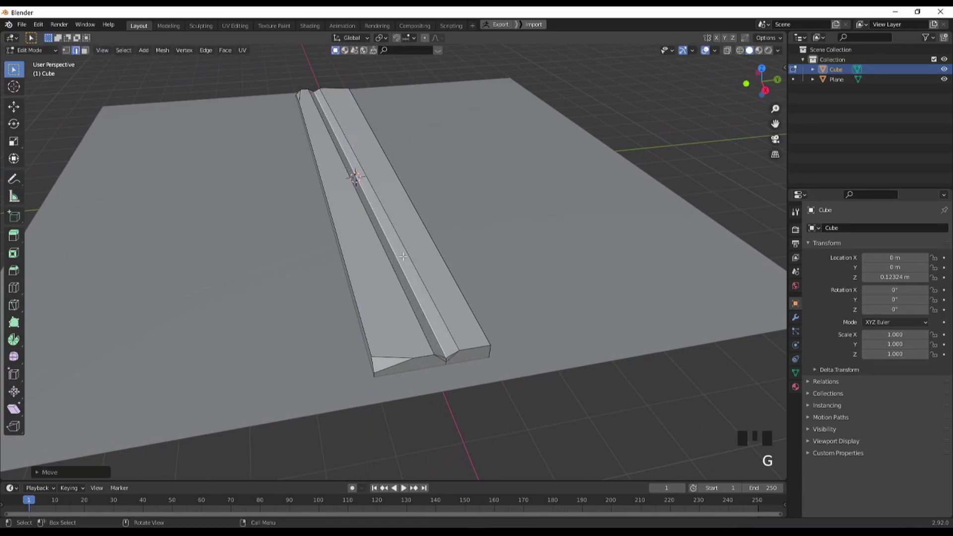
middle_click_drag(426, 267, 421, 341)
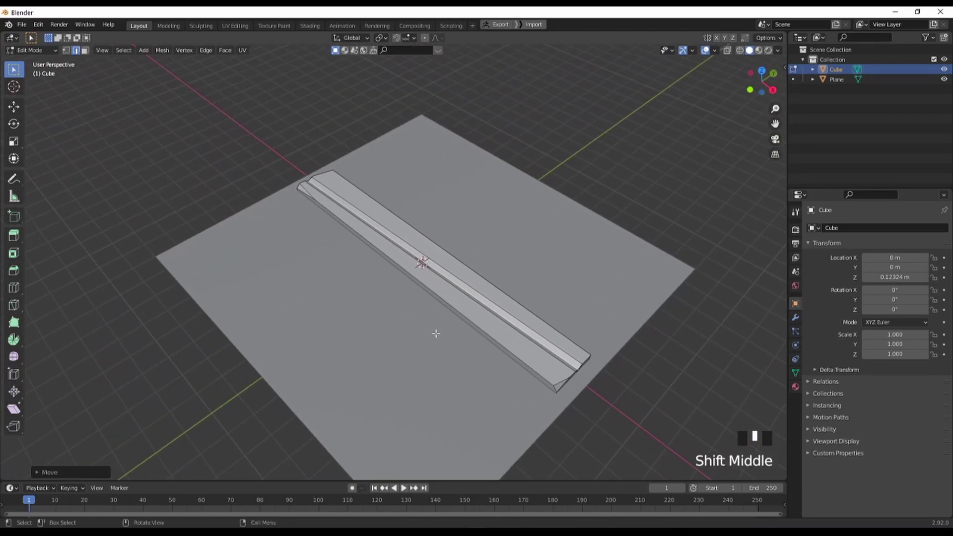
Raise the whole plank off the ground plane to a Z location of about 0.66 m in Object Mode
key("Tab")
key("g")
middle_click_drag(466, 311, 445, 270)
key("Tab")
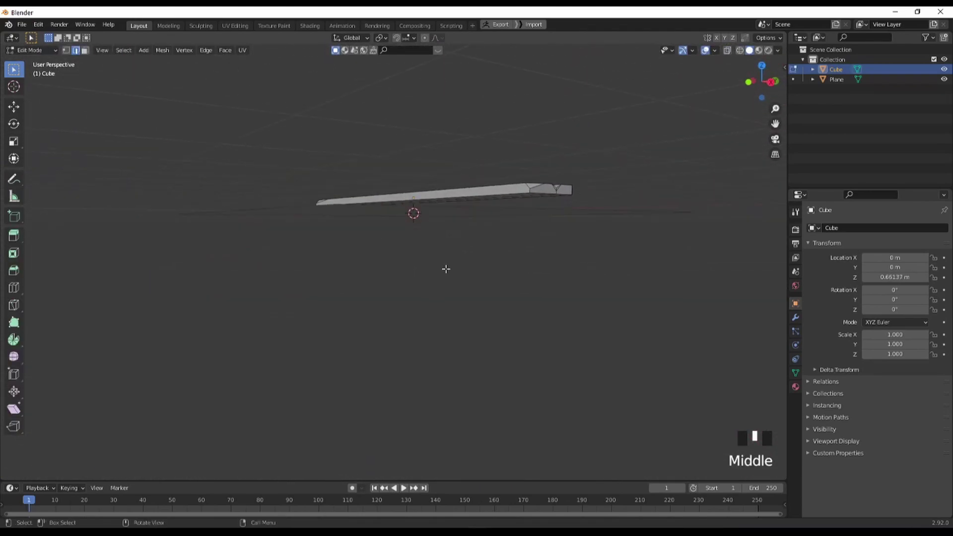
middle_click_drag(468, 219, 437, 307)
key("Tab")
Select the ground plane in Object Mode and hide it to expose the plank's underside
middle_click_drag(482, 339, 392, 305)
scroll(452, 345, "down", 1)
left_click(379, 349)
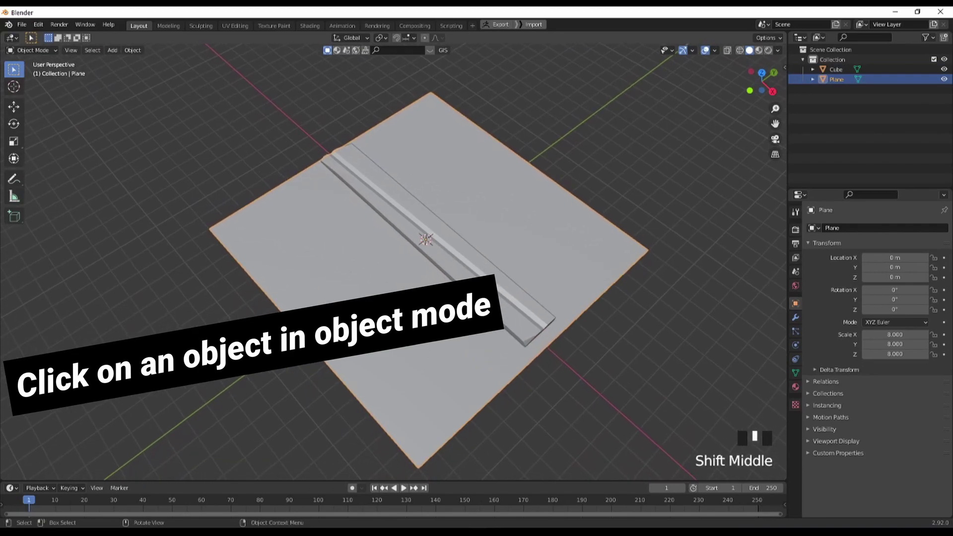
key("h")
middle_click_drag(435, 358, 493, 273)
Bevel the lengthwise cut edge on the plank's underside with 2 segments and a width of about 0.27 m
left_click(479, 209)
key("Tab")
scroll(453, 279, "up", 4)
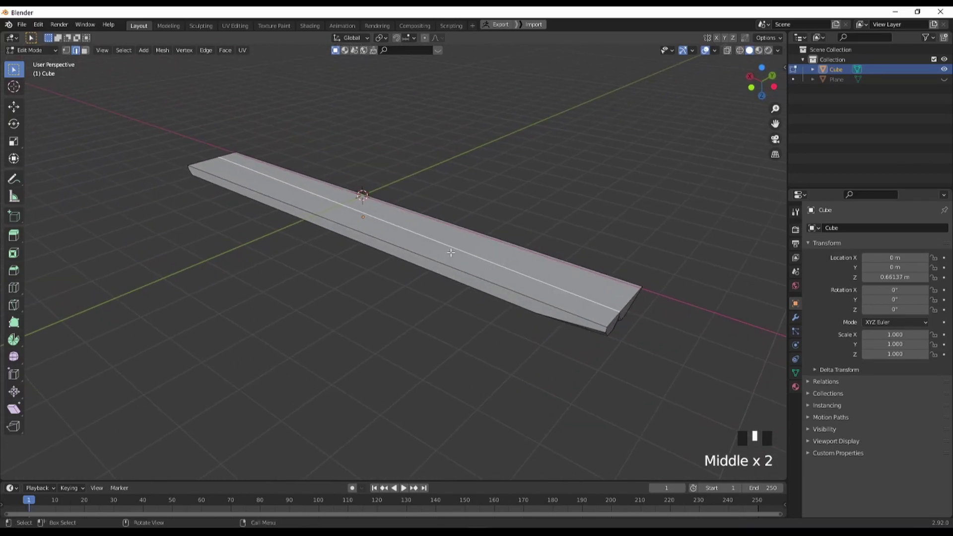
key("ctrl+b")
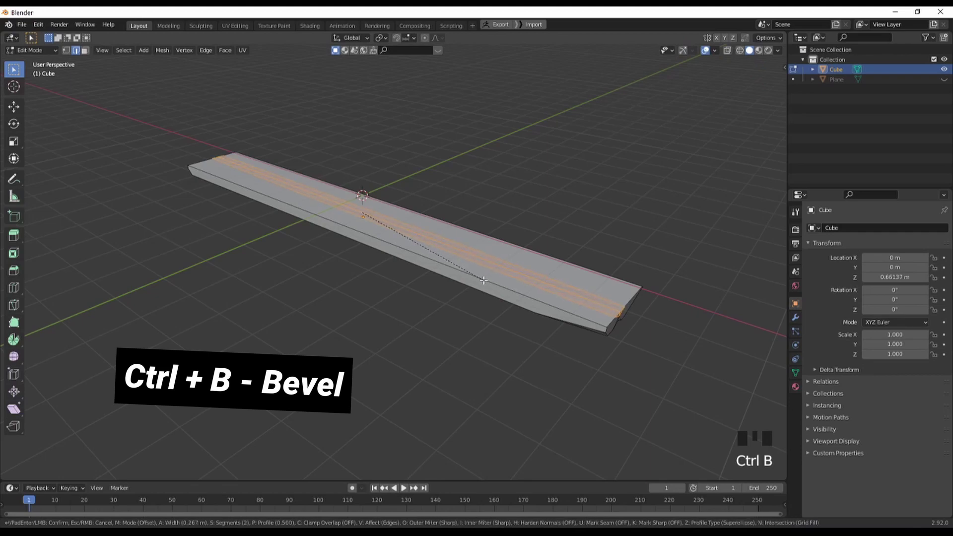
left_click(484, 280)
Move the centre edge of the underside bevel along Z to shape the bottom groove, and return to Object Mode
left_click(532, 276)
key("g")
key("z")
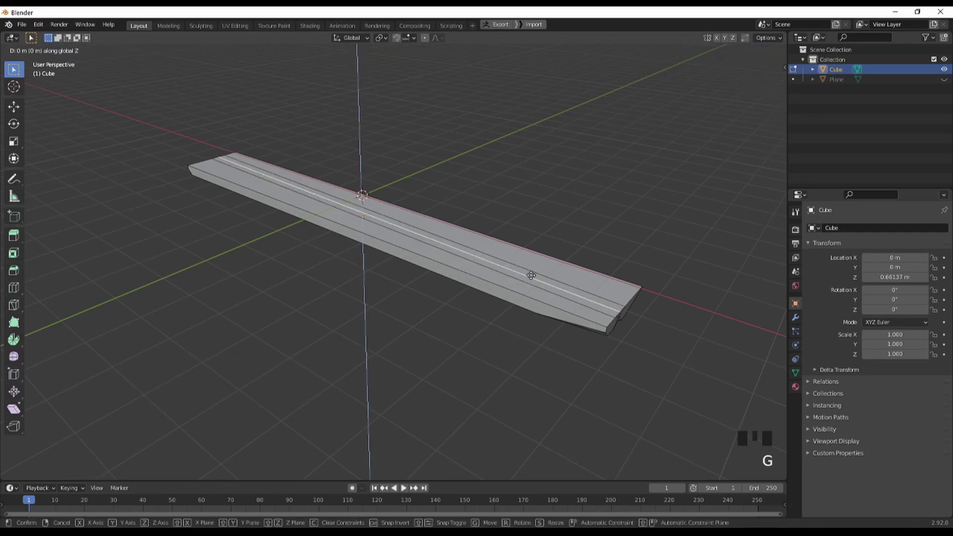
left_click(530, 293)
middle_click_drag(529, 293, 383, 293)
left_click(358, 294)
key("Tab")
scroll(571, 317, "down", 2)
middle_click_drag(570, 318, 553, 267, "shift")
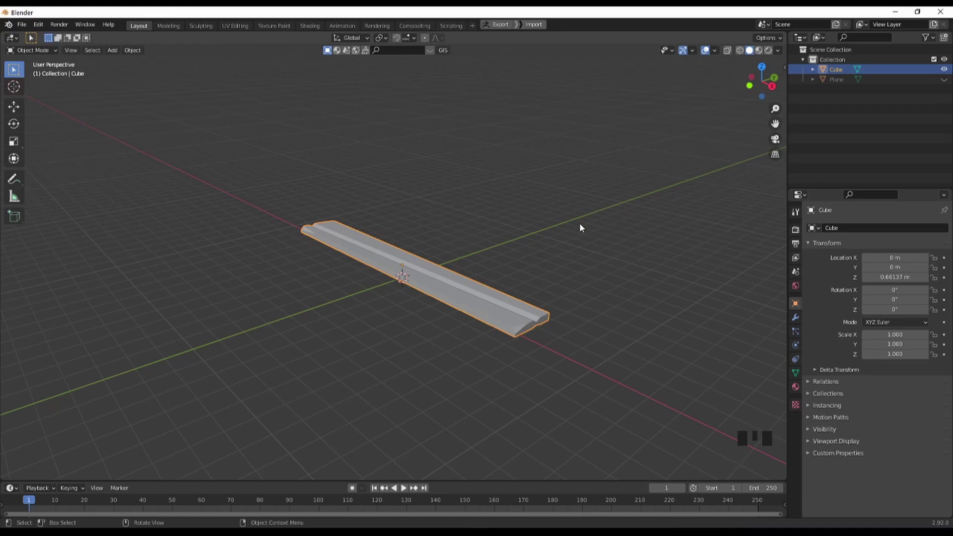
Unhide all objects and select only the plank
key("alt+h")
middle_click_drag(579, 199, 575, 236)
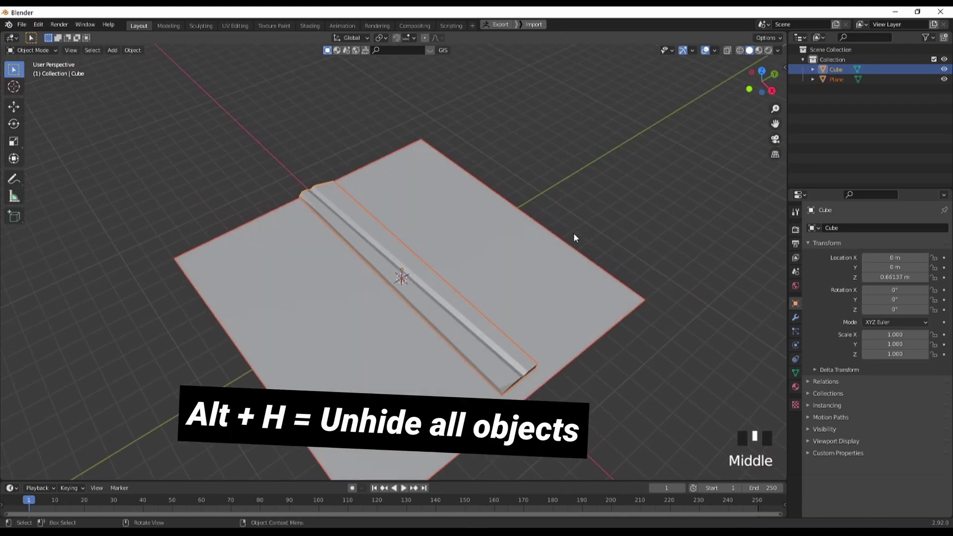
middle_click_drag(632, 219, 650, 173)
left_click(650, 173)
double_click(529, 282)
middle_click_drag(529, 282, 548, 214)
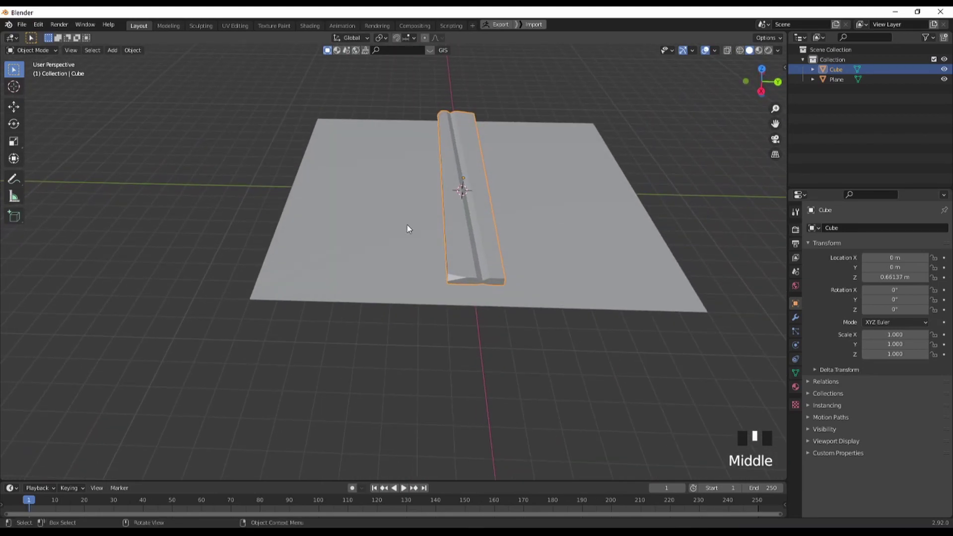
Move the plank to the ground plane's edge at about Y -7.18 m and lower it to about Z 0.24 m
key("g")
key("y")
key("g")
key("z")
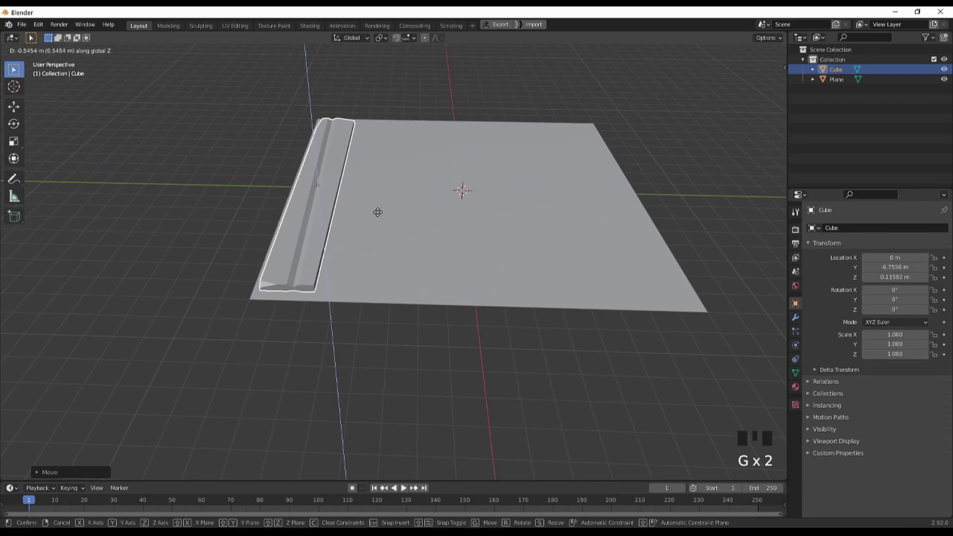
left_click(378, 213)
key("g")
key("y")
left_click(374, 209)
middle_click_drag(374, 209, 472, 321)
key("g")
key("z")
left_click(481, 311)
Try moving the plank along X and undo the move
key("g")
key("x")
left_click(464, 288)
key("ctrl+z")
Stretch the plank along X to a scale of about 1.1, and scale it uniformly by about 0.96
key("s")
key("x")
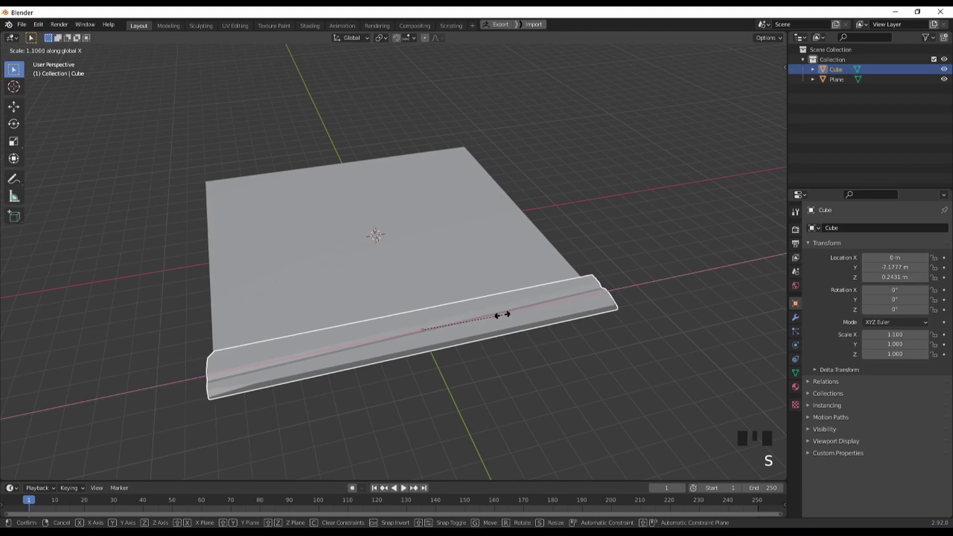
left_click(505, 329)
middle_click_drag(505, 330, 568, 258)
key("s")
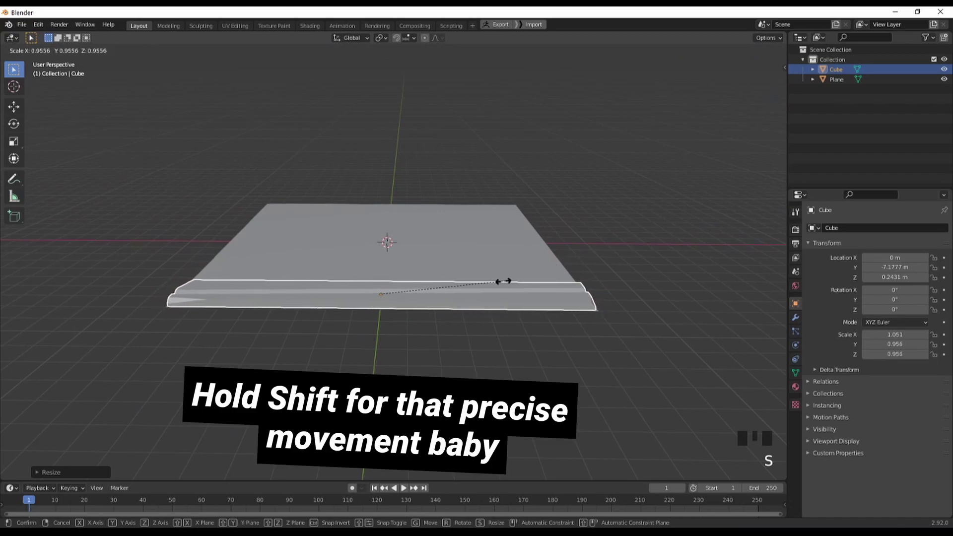
left_click(513, 287)
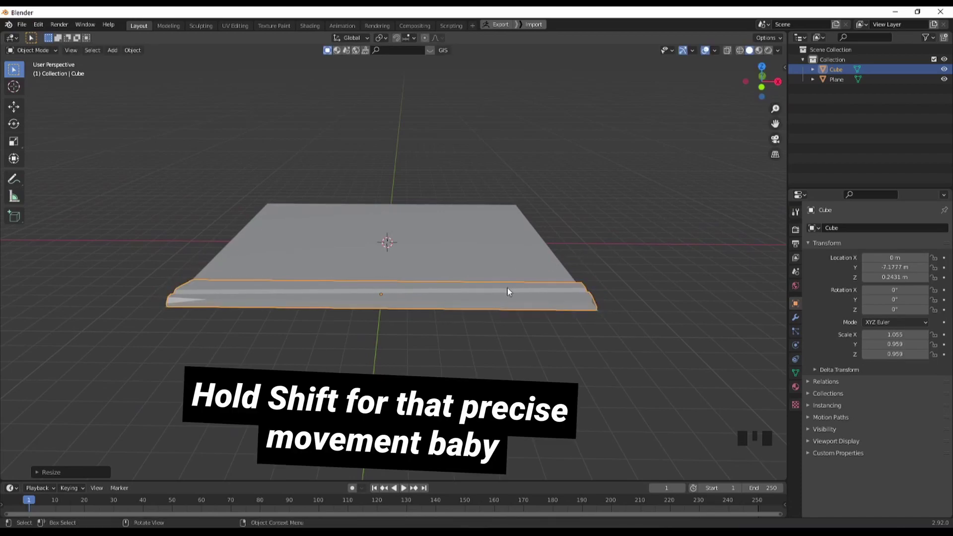
Settle the plank onto the edge of the ground plane at about Y -7.09 m and Z 0.17 m
key("g")
key("z")
left_click(536, 301)
middle_click_drag(536, 301, 451, 277)
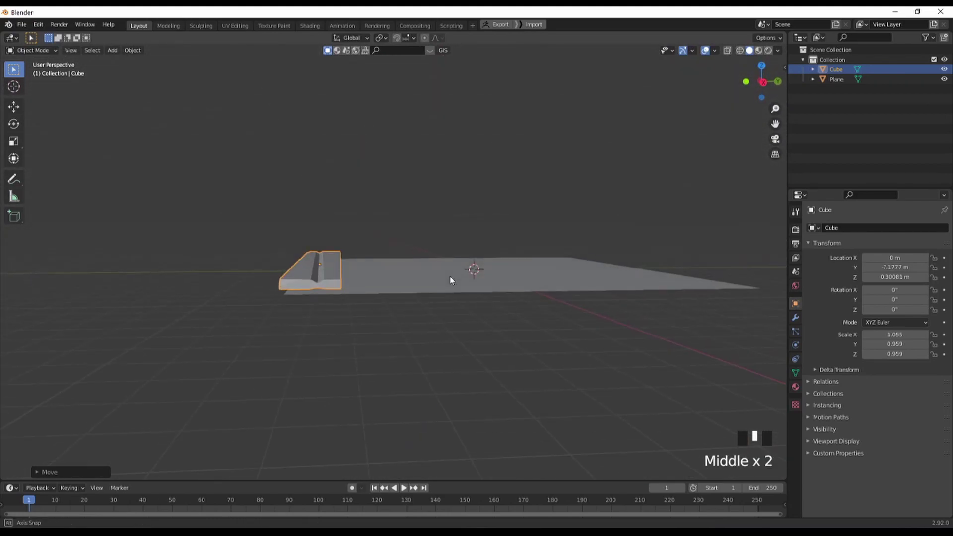
key("g")
key("g")
left_click(395, 284)
middle_click_drag(395, 284, 377, 302)
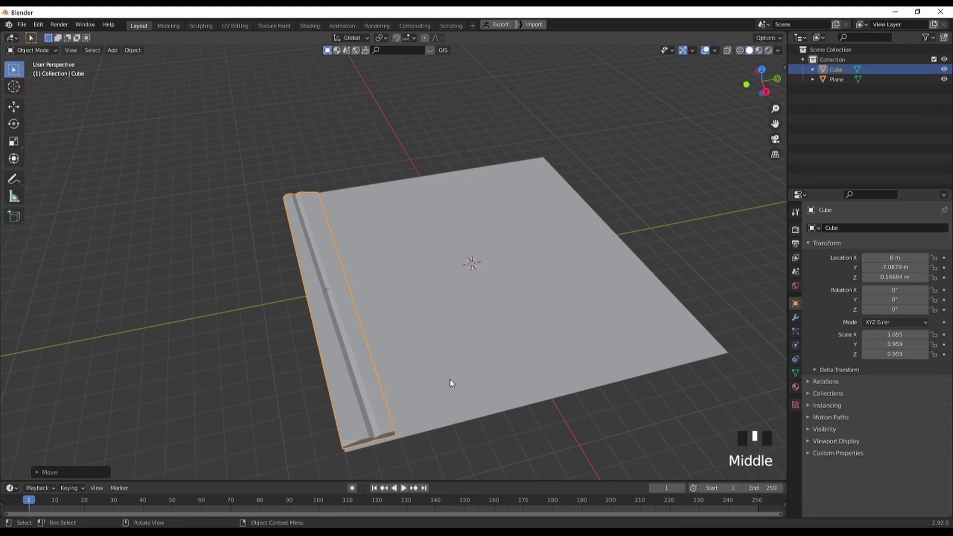
middle_click_drag(426, 386, 457, 309)
middle_click_drag(420, 335, 612, 254)
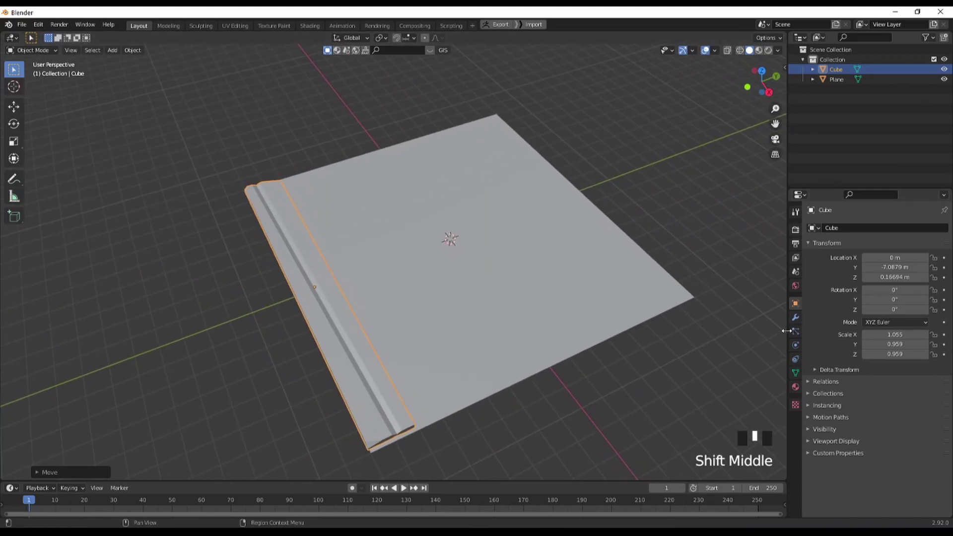
Add an Array modifier to the plank
left_click(796, 318)
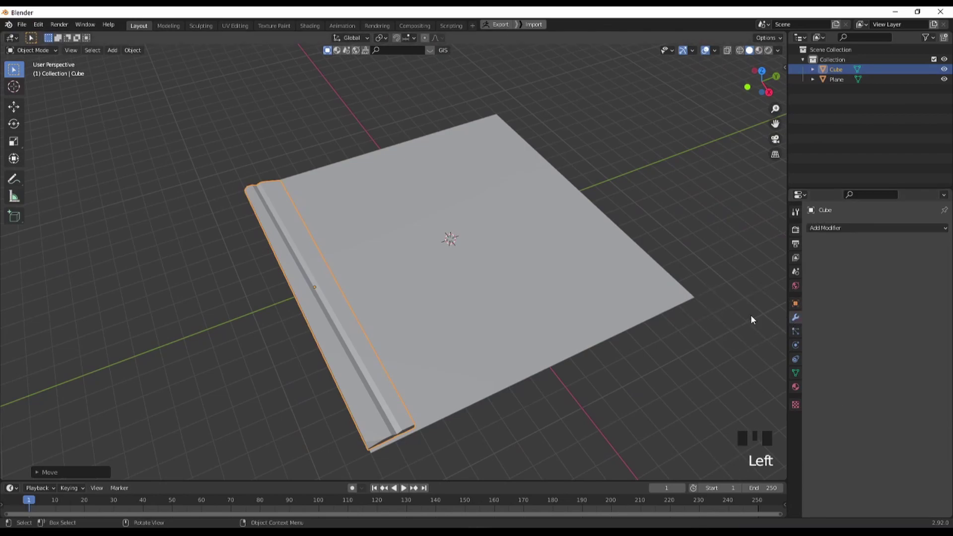
left_click(858, 229)
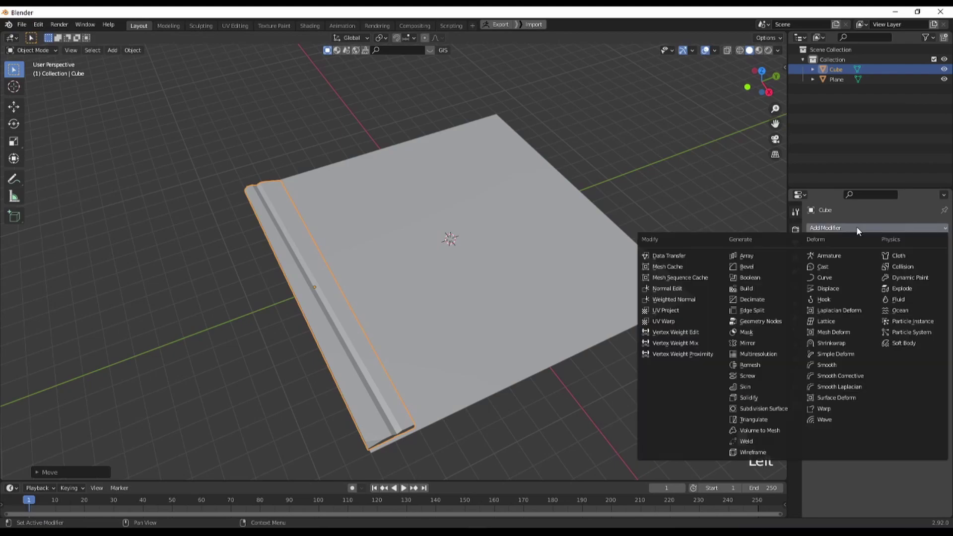
left_click(434, 218)
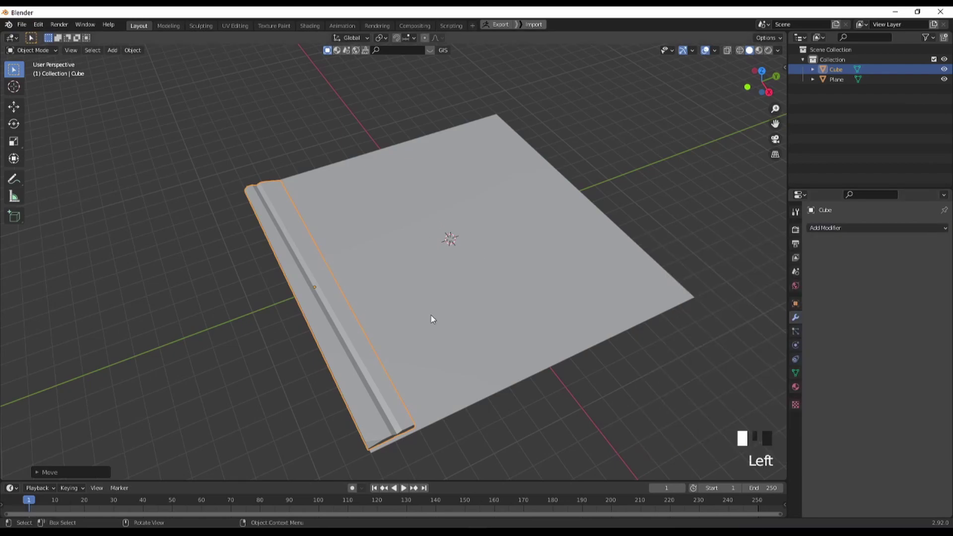
left_click(861, 228)
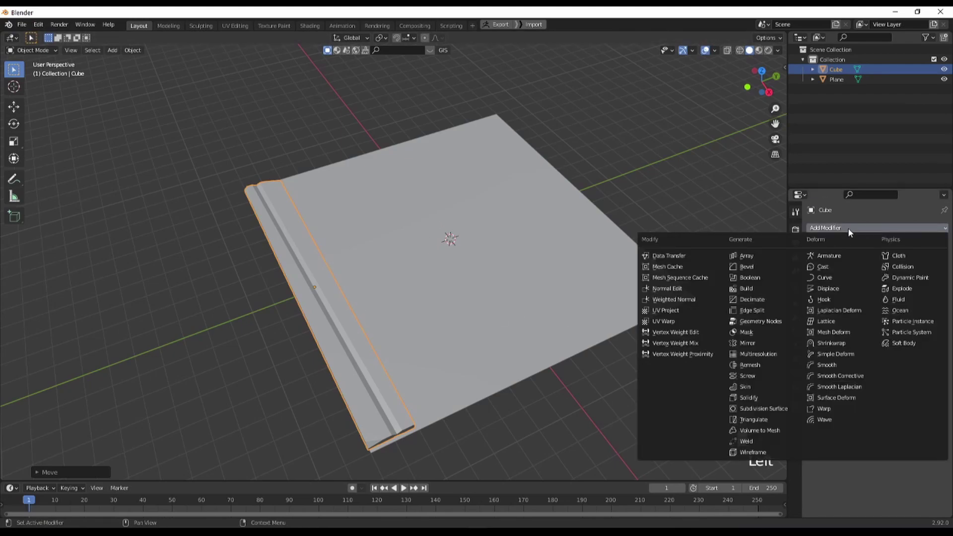
left_click(758, 256)
Set the array's relative offset to 0 in X and 1 in Y so the copies lie side by side
scroll(530, 320, "down", 3)
middle_click_drag(530, 321, 485, 318)
middle_click_drag(545, 331, 486, 320)
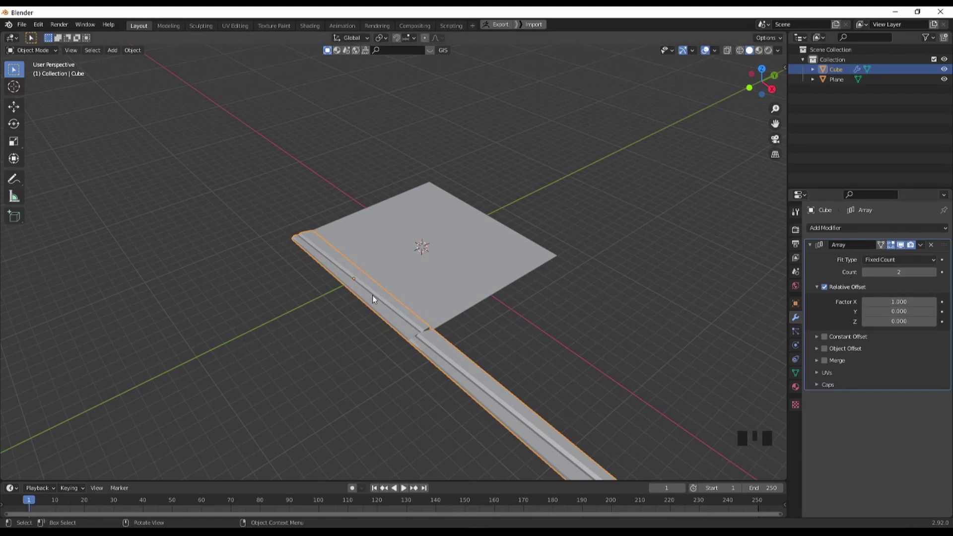
middle_click_drag(456, 271, 308, 315)
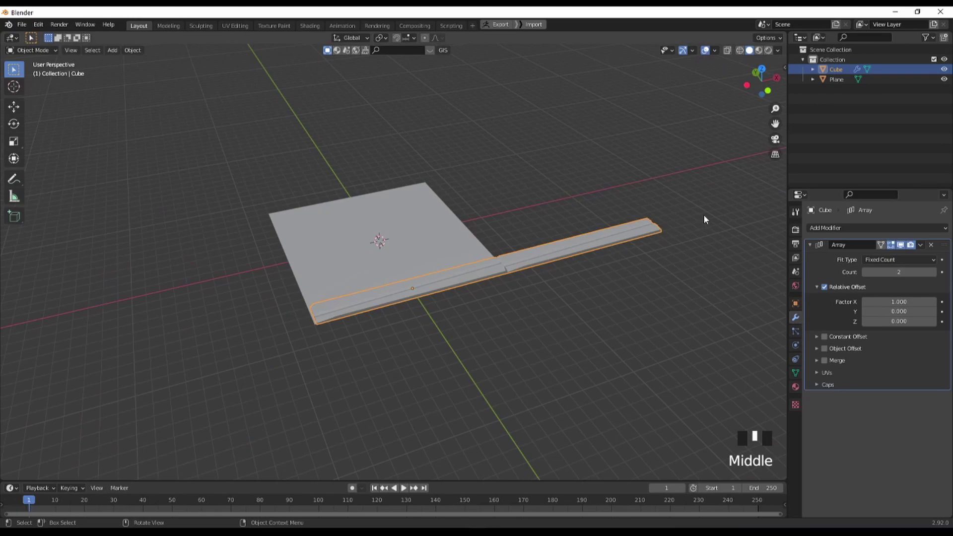
middle_click_drag(668, 229, 396, 258)
middle_click_drag(596, 318, 652, 313)
left_click(898, 301)
type("0")
key("Return")
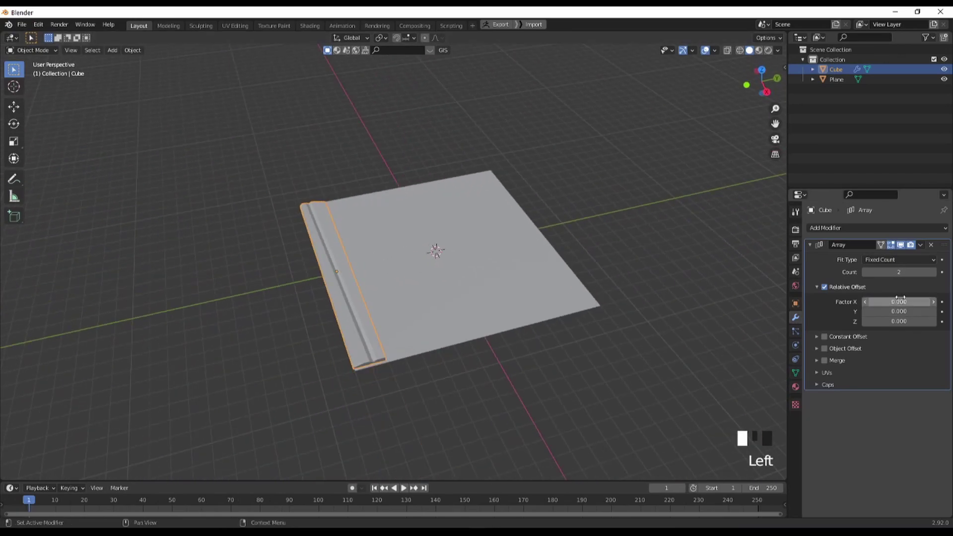
double_click(901, 311)
type("1")
key("Return")
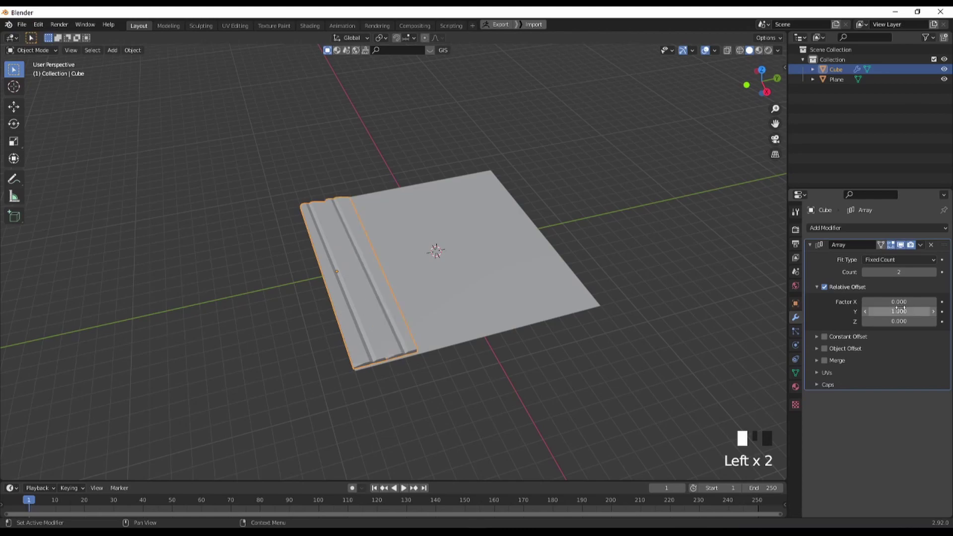
Raise the array count to 9 so the planks span the ground plane
middle_click_drag(698, 305, 540, 304)
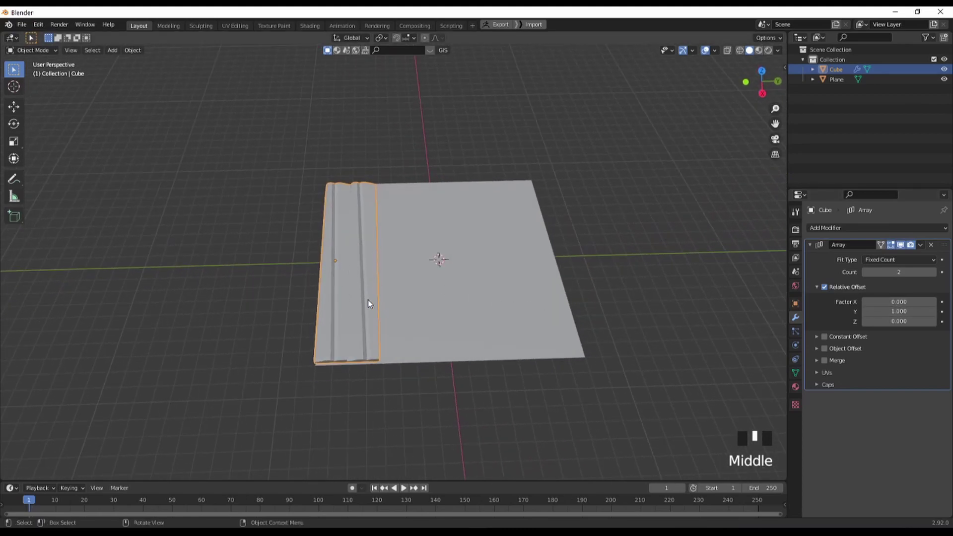
middle_click_drag(430, 306, 428, 278)
left_click(931, 272)
left_click(932, 272)
left_click(932, 272)
left_click(932, 272)
left_click(932, 272)
left_click(932, 273)
left_click(932, 273)
left_click(933, 273)
left_click(933, 273)
middle_click_drag(534, 298, 551, 329)
scroll(530, 345, "up", 2)
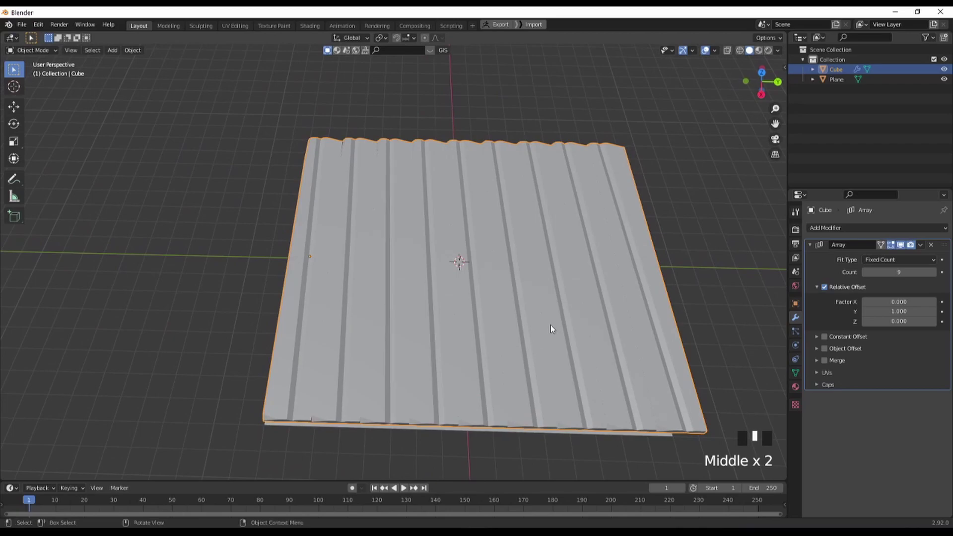
Scale the arrayed planks down slightly along Y to match the width of the ground plane
scroll(536, 329, "down", 2)
middle_click(525, 331)
key("s")
key("y")
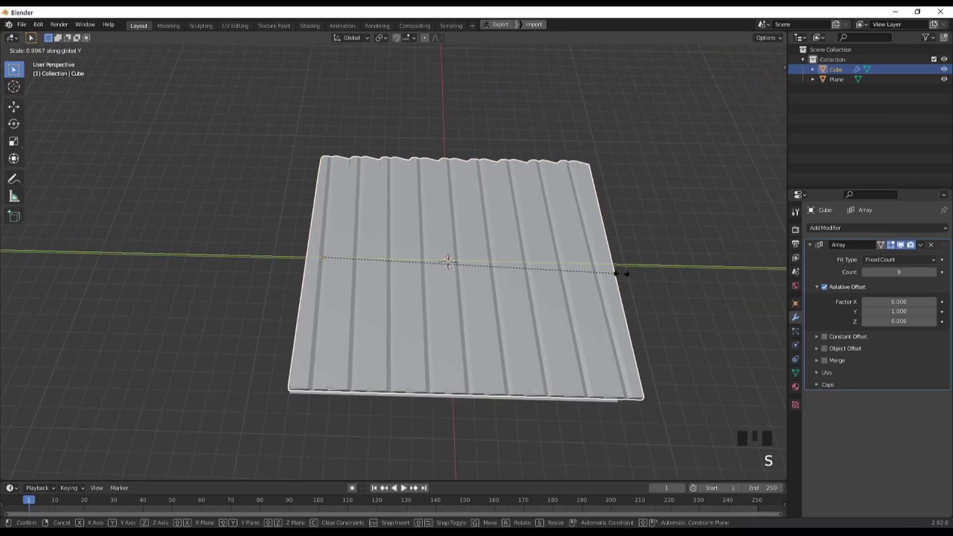
left_click(598, 277)
Apply the Array modifier to turn the repeated planks into real mesh geometry
middle_click_drag(597, 277, 592, 307)
middle_click_drag(720, 241, 630, 303)
left_click(593, 359)
middle_click_drag(593, 359, 425, 326)
scroll(449, 325, "up", 2)
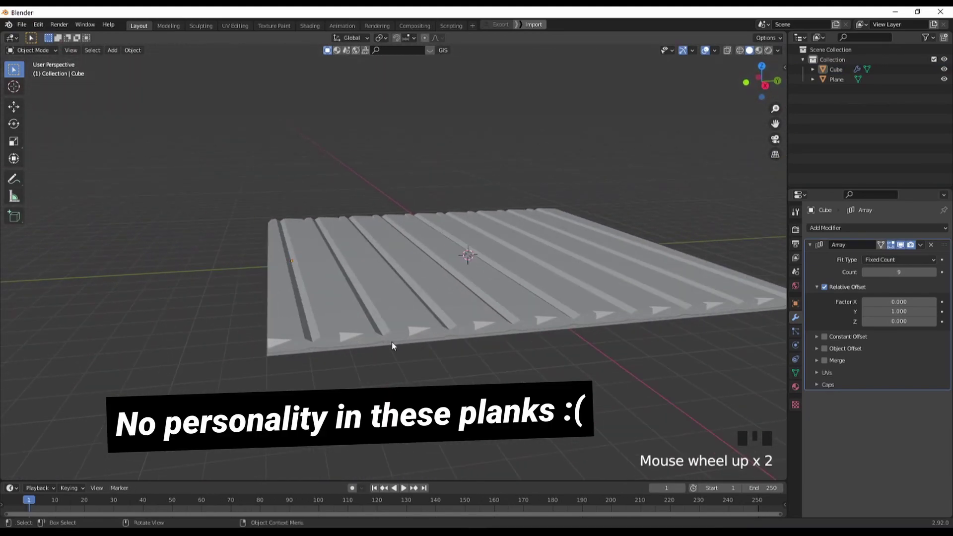
middle_click_drag(516, 353, 415, 368)
scroll(401, 353, "down", 2)
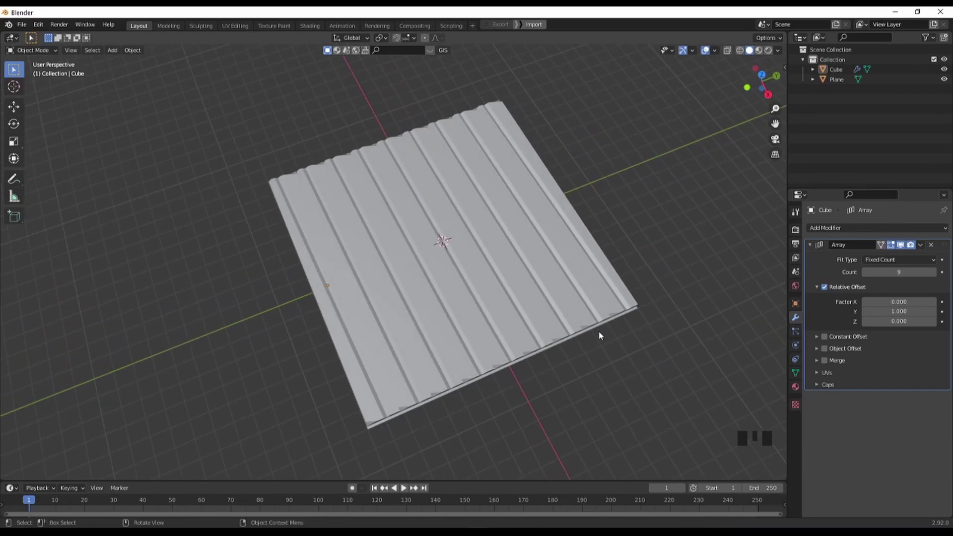
left_click(921, 245)
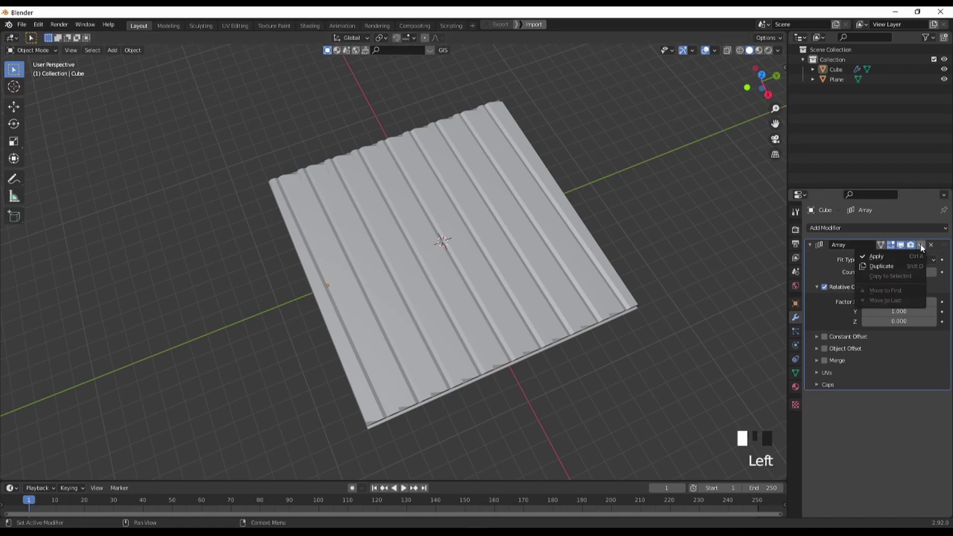
left_click(897, 257)
Select the plank floor and try moving it above the ground plane as a single object
middle_click_drag(720, 304, 466, 308)
left_click(360, 344)
middle_click_drag(359, 345, 466, 314)
key("g")
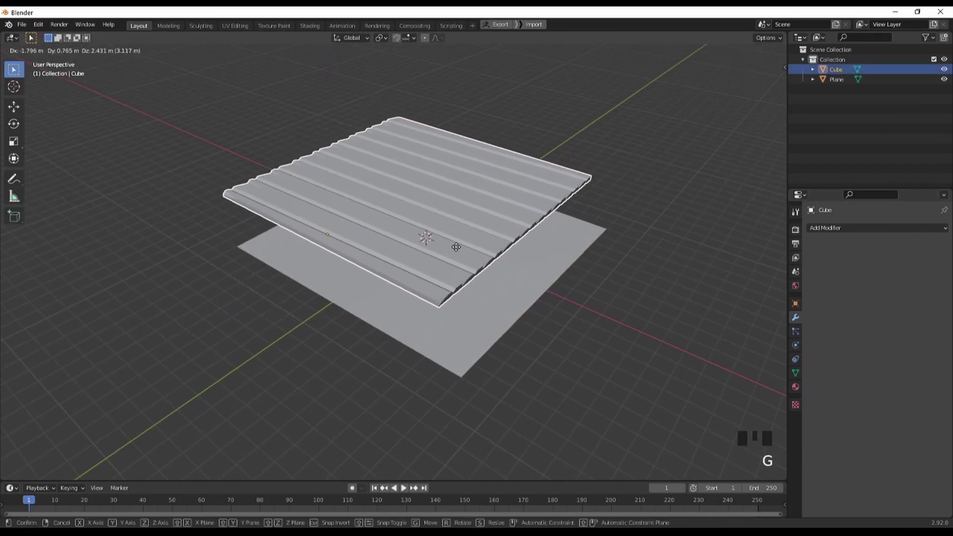
key("Escape")
middle_click_drag(466, 260, 380, 326)
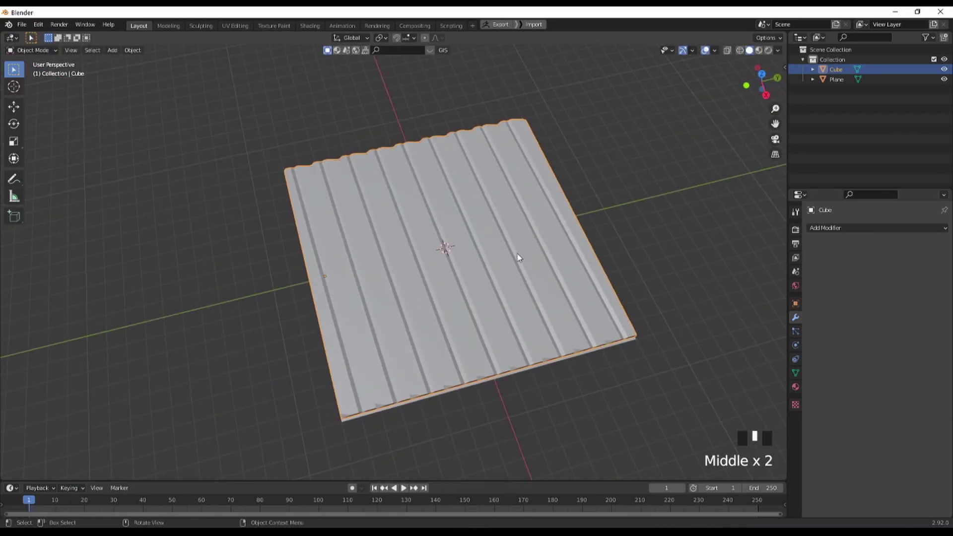
Select the whole plank floor mesh in Edit Mode and separate it by loose parts into individual plank objects
middle_click_drag(516, 310, 439, 296)
key("Tab")
key("a")
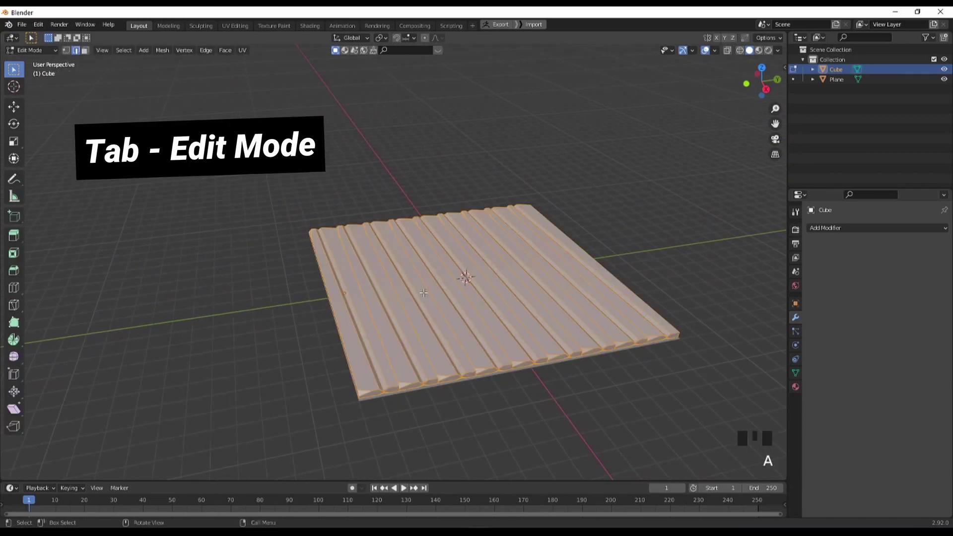
middle_click_drag(422, 307, 519, 249)
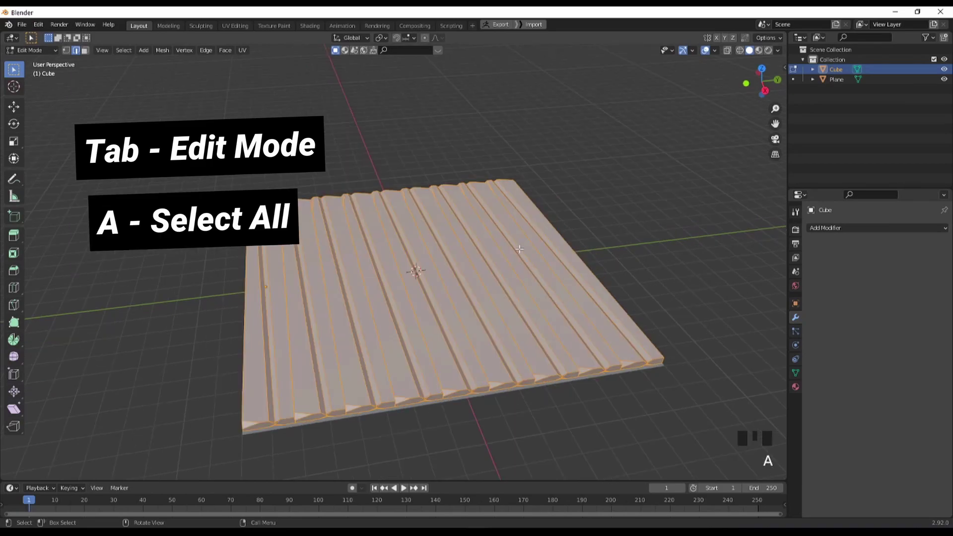
key("p")
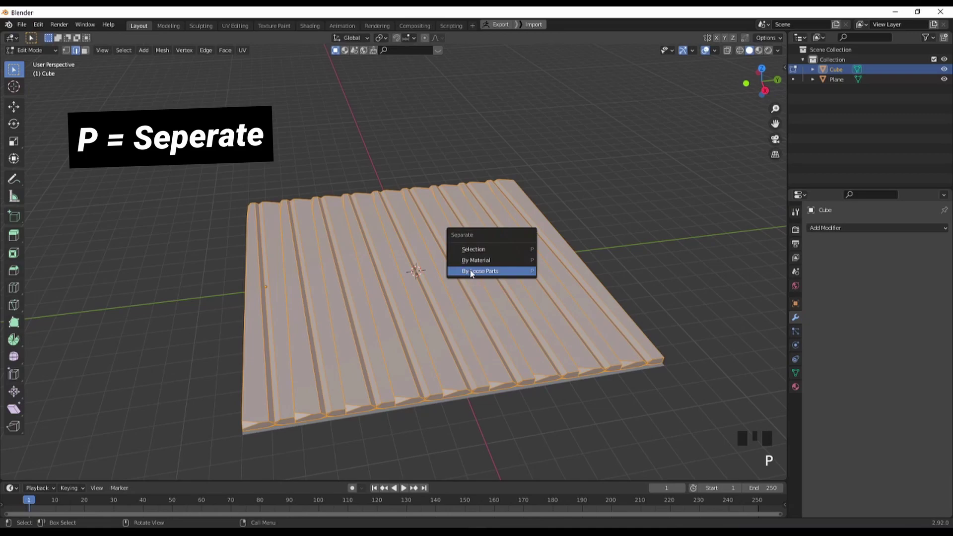
left_click(495, 272)
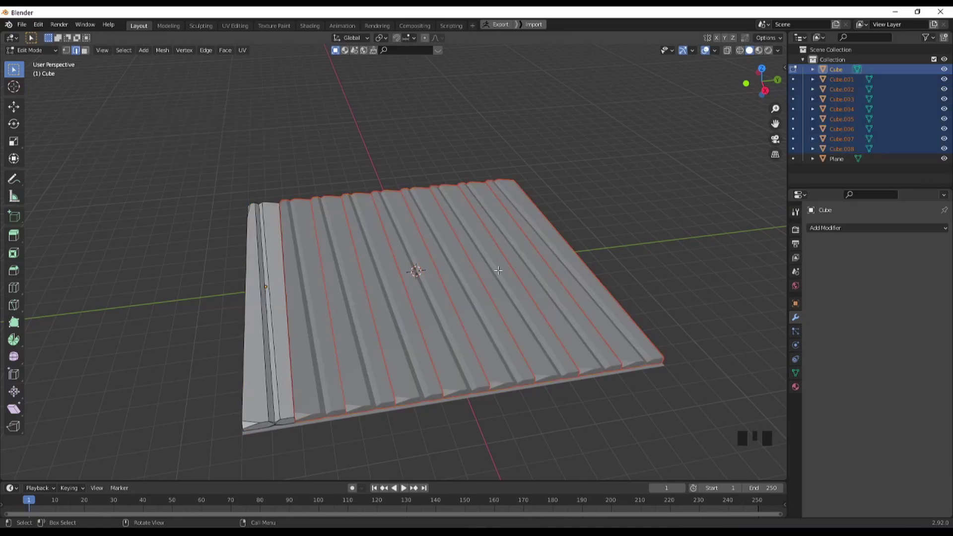
Select several of the separated planks in turn, ending on Cube.004, and return to Object Mode
middle_click_drag(412, 371, 332, 324)
middle_click_drag(575, 329, 646, 278)
left_click(839, 98)
left_click(839, 109)
left_click(839, 129)
left_click(837, 141)
left_click(842, 109)
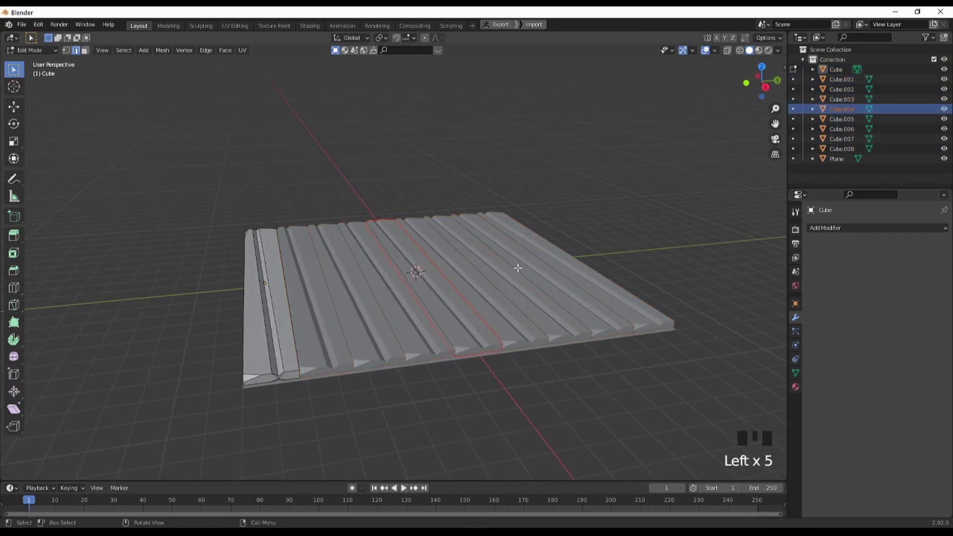
middle_click_drag(633, 145, 427, 249)
key("Tab")
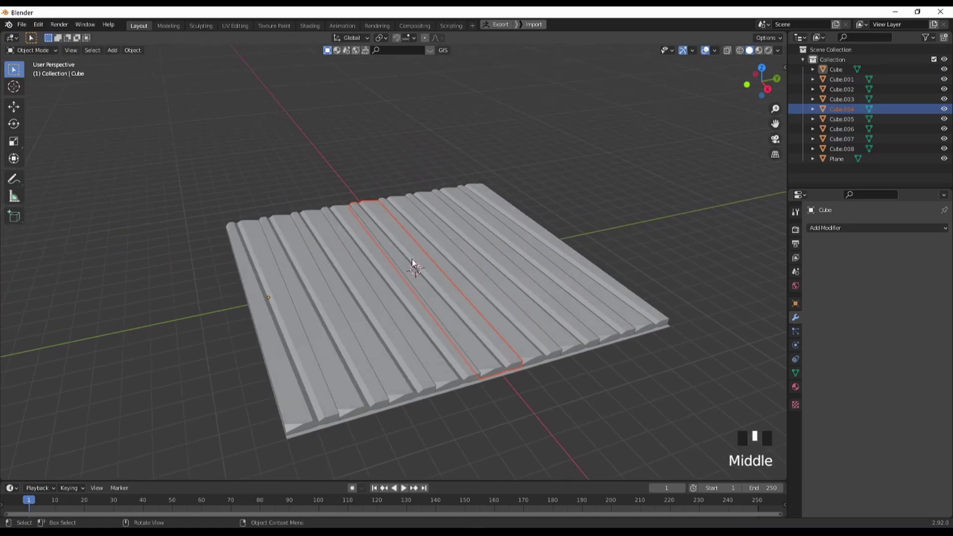
Select the second plank, Cube.001, and try rotating it about its current origin
left_click(293, 332)
middle_click_drag(320, 340, 312, 359)
left_click(312, 360)
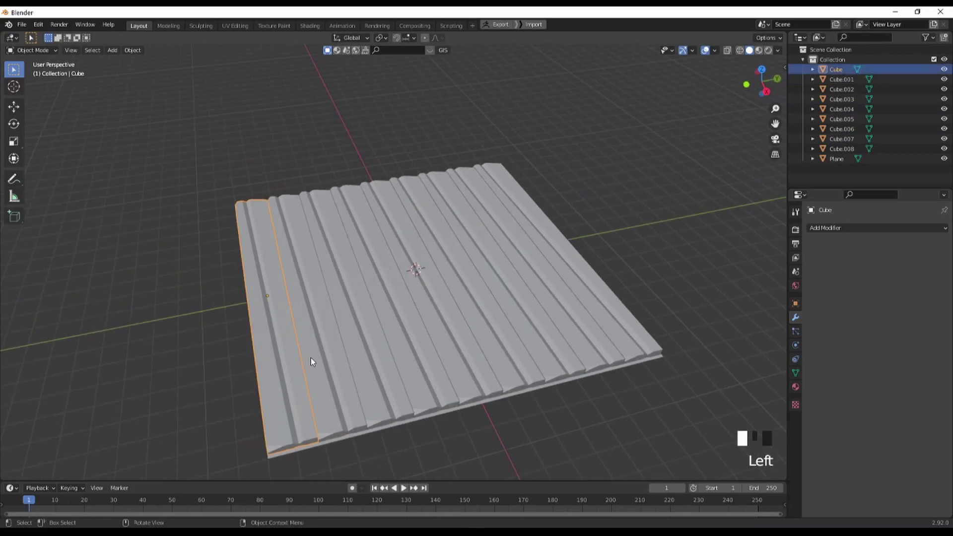
middle_click_drag(387, 345, 319, 302)
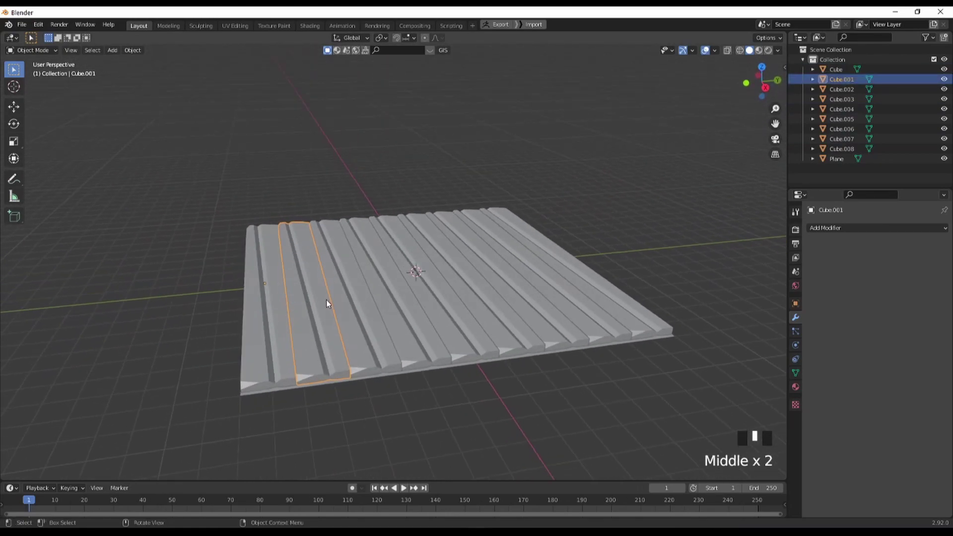
key("r")
right_click(271, 422)
key("r")
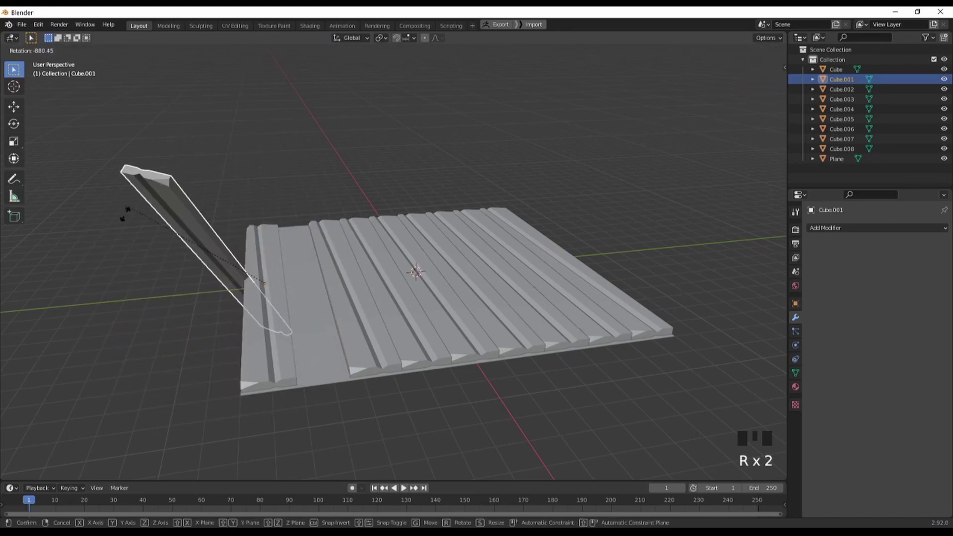
right_click(397, 337)
scroll(341, 341, "up", 2)
middle_click_drag(341, 341, 271, 322)
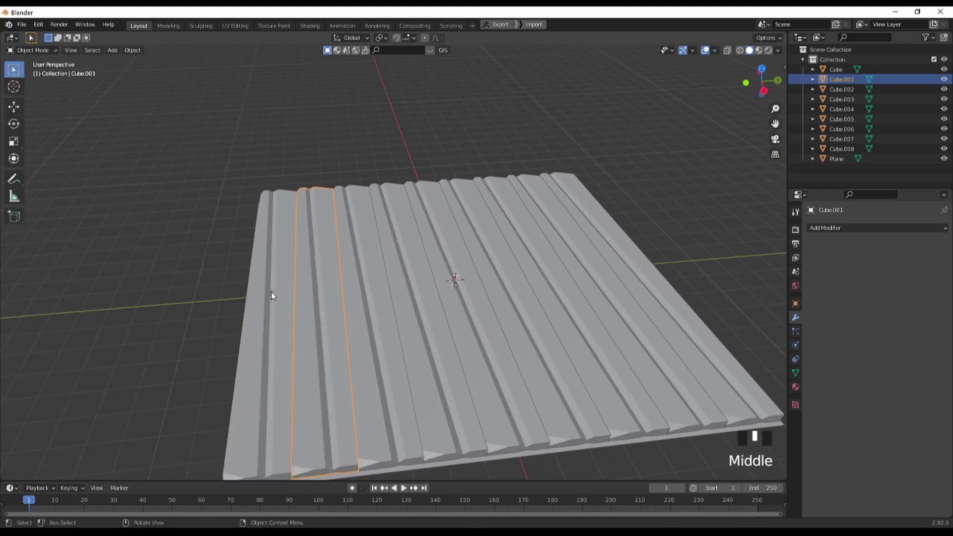
key("r")
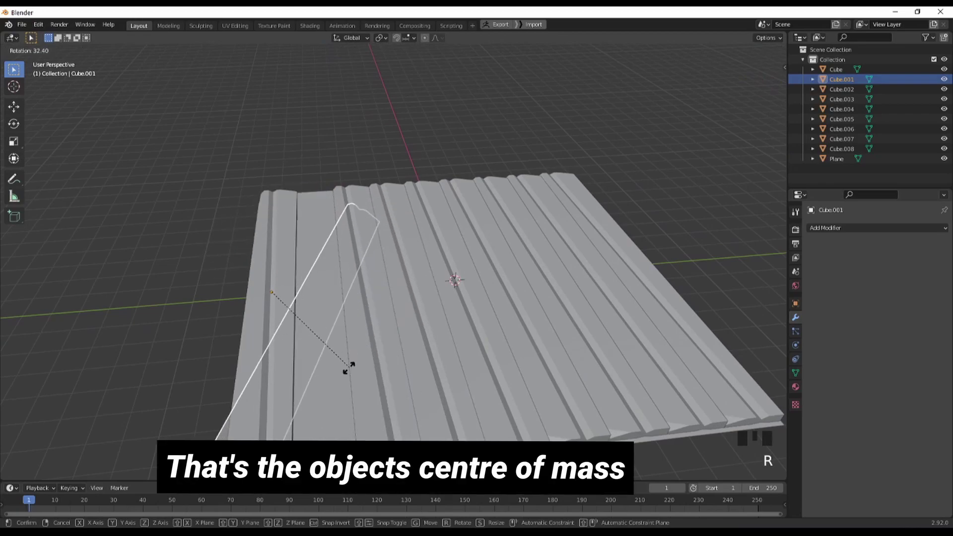
right_click(335, 307)
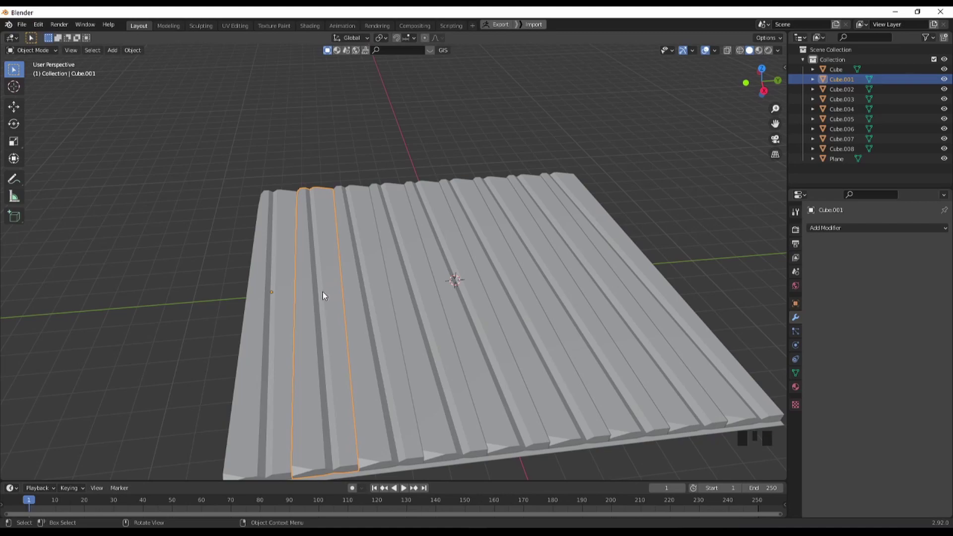
Select several other planks in turn to compare where their origin points lie
left_click(382, 301)
left_click(432, 299)
left_click(472, 302)
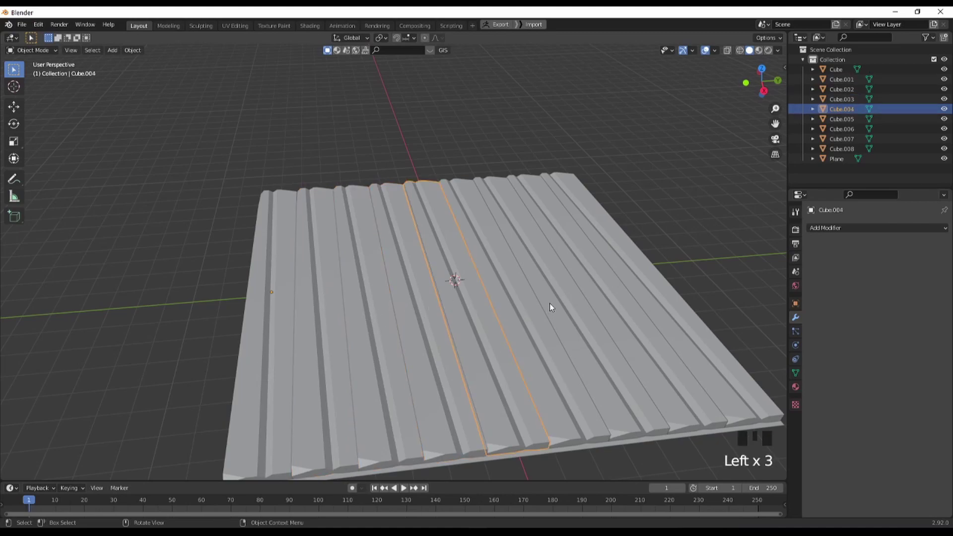
left_click(595, 320)
left_click(556, 316)
Select the second plank, Cube.001, and set its origin to its geometry
left_click(306, 305)
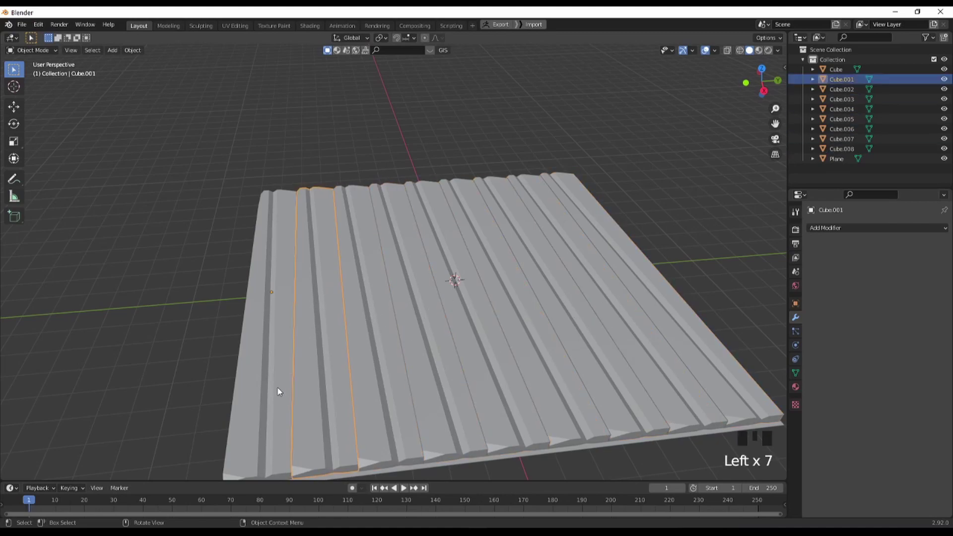
middle_click_drag(326, 328, 352, 322)
right_click(349, 319)
mouse_move(313, 343)
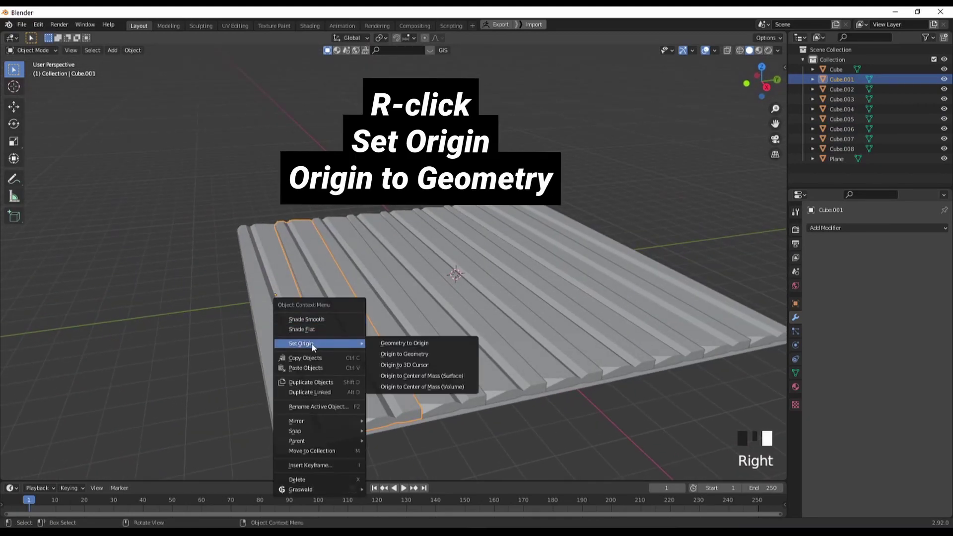
left_click(409, 356)
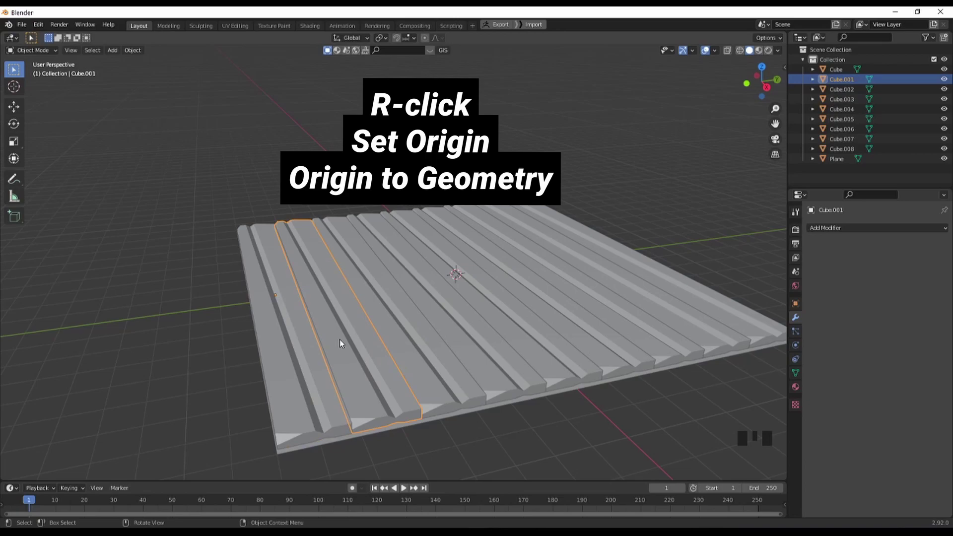
right_click(339, 340)
mouse_move(333, 364)
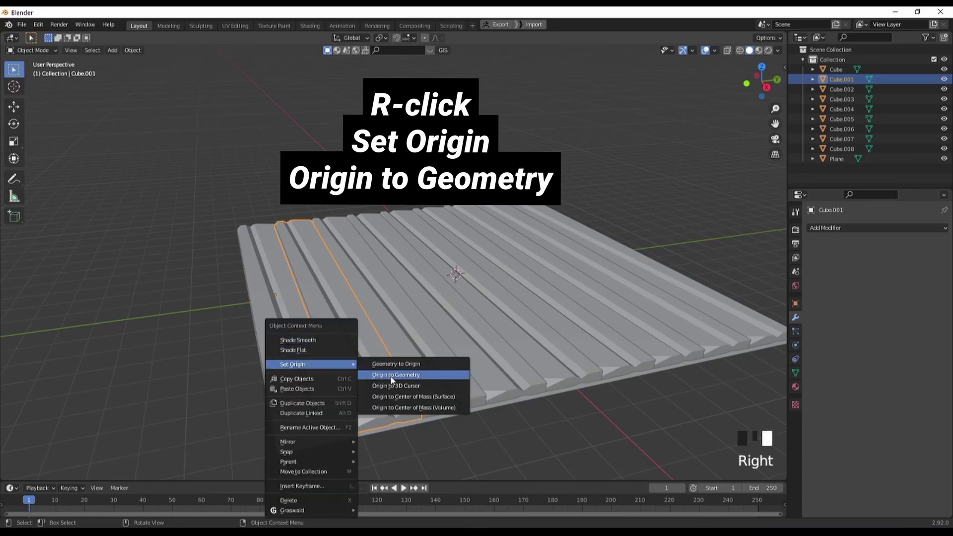
left_click(432, 374)
Try a free trackball rotation of the second plank about its centred origin
middle_click_drag(327, 330, 339, 334)
key("r")
key("r")
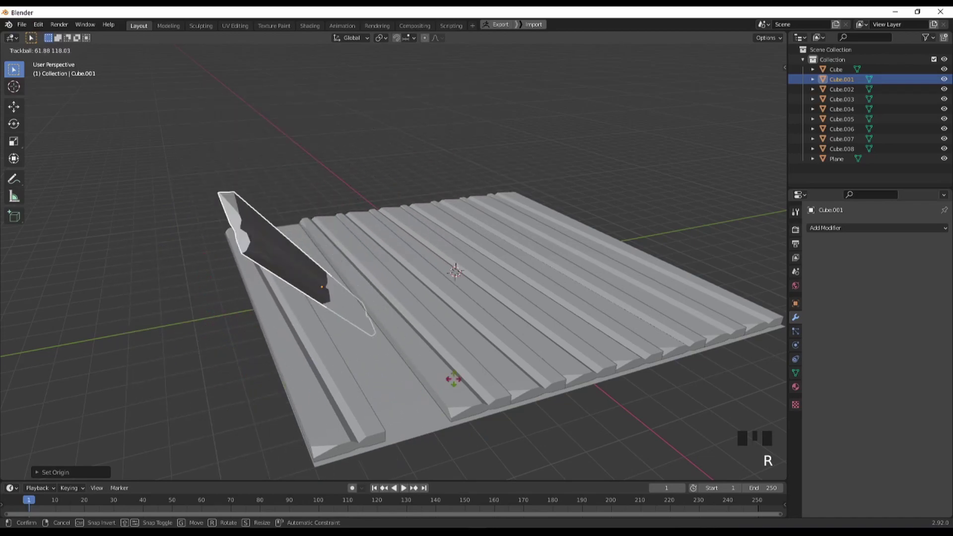
left_click(409, 363)
middle_click_drag(407, 363, 365, 318)
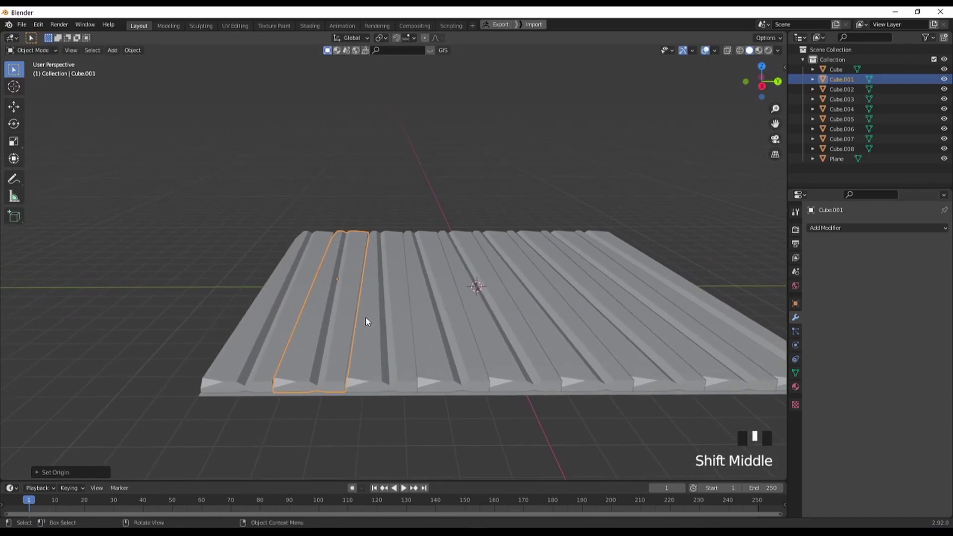
Rotate the second plank 180 degrees about the global X axis
key("r")
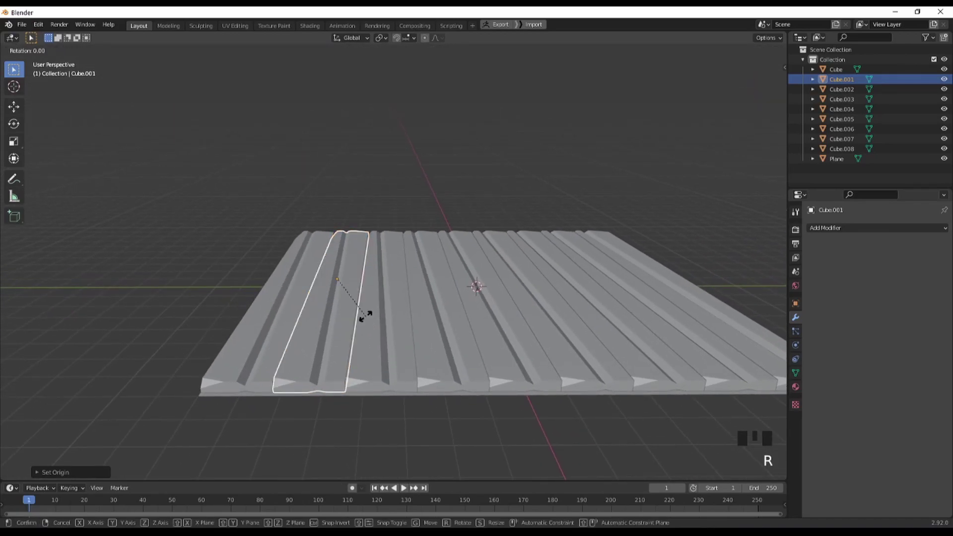
key("x")
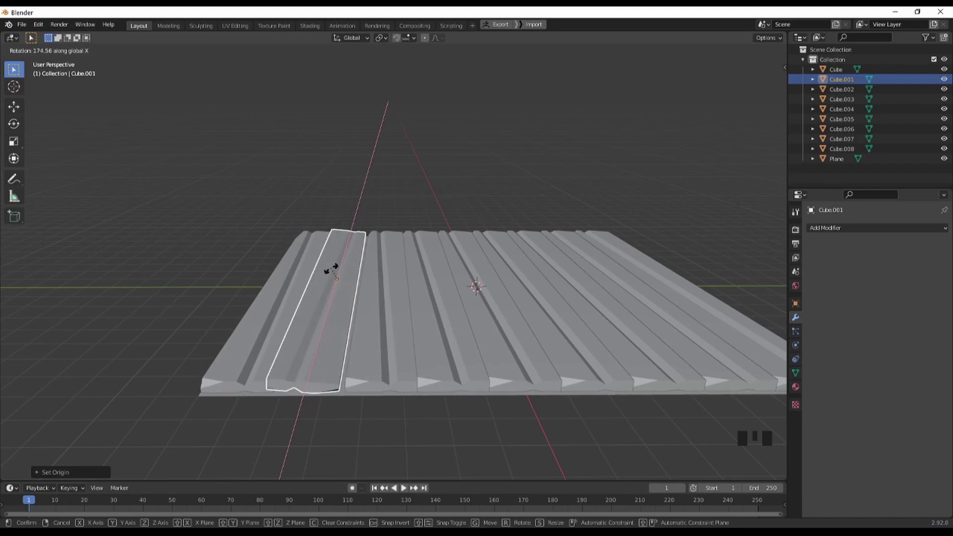
type("180")
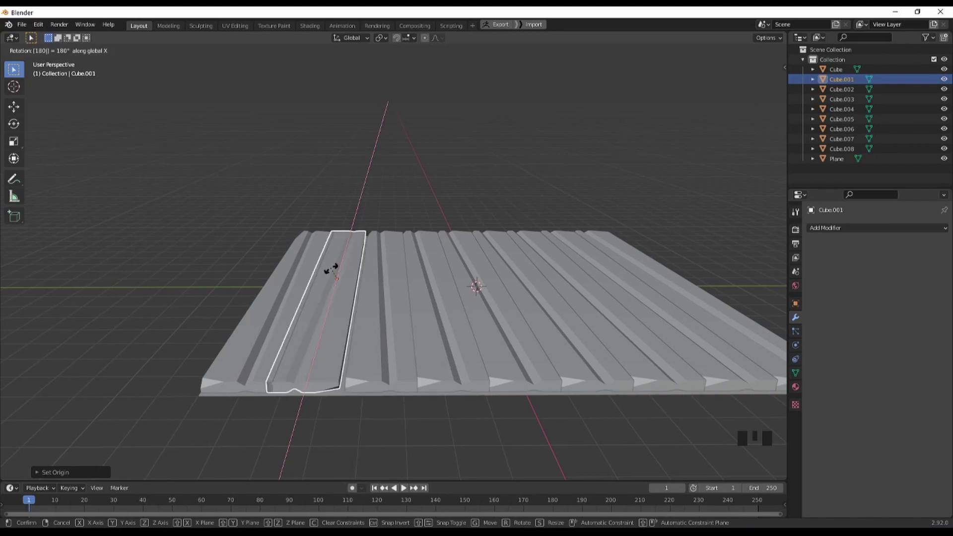
key("Return")
Shift the flipped second plank slightly along the Y axis
middle_click_drag(341, 264, 384, 314)
key("g")
key("x")
right_click(385, 266)
key("g")
right_click(383, 297)
key("g")
key("y")
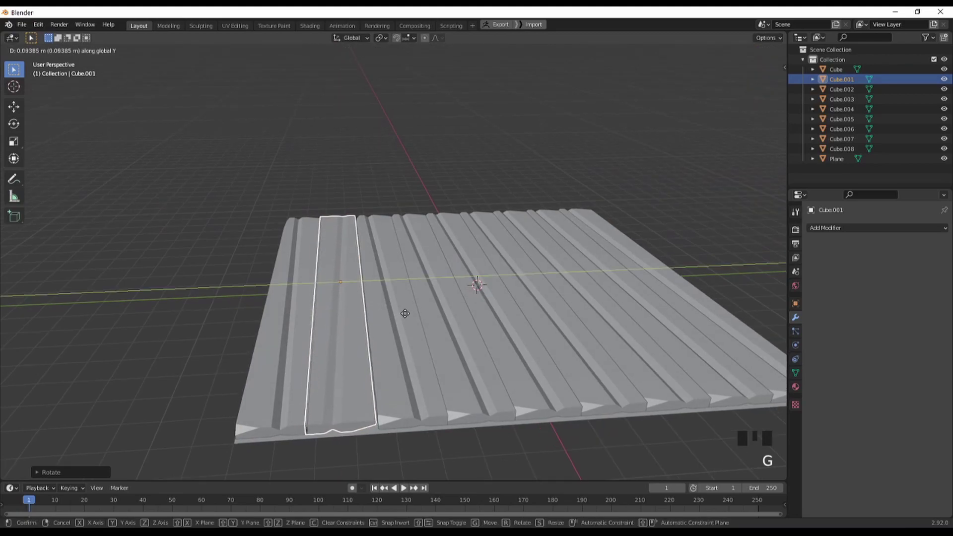
left_click(418, 313)
Rotate the next plank 180 degrees about the Y axis and adjust its height along Z
left_click(417, 388)
mouse_move(416, 388)
middle_mouse_down()
mouse_move(373, 364)
mouse_move(427, 391)
middle_mouse_up()
middle_click_drag(621, 398, 432, 365)
left_click(461, 370)
type("ry180")
key("Return")
middle_click_drag(427, 325, 400, 308)
key("g")
key("z")
left_click(406, 347)
Select another plank, try rotating it 180 degrees about Z, and set its origin to its geometry
middle_click_drag(406, 348, 496, 422)
left_click(562, 358)
middle_click_drag(562, 358, 431, 325)
key("r")
key("z")
key("1")
key("8")
key("0")
right_click(485, 333)
right_click(451, 347)
left_click(483, 359)
Rotate the plank with the newly centred origin 180 degrees about the Z axis
key("r")
key("z")
key("1")
key("8")
key("0")
key("Return")
Adjust the turned plank's height along Z and shift it along X to fit beside its neighbours
key("g")
key("z")
left_click(427, 335)
middle_click_drag(422, 288, 442, 308)
key("g")
key("x")
left_click(432, 330)
Select the fifth plank, Cube.004, and set its origin to its geometry
left_click(454, 344)
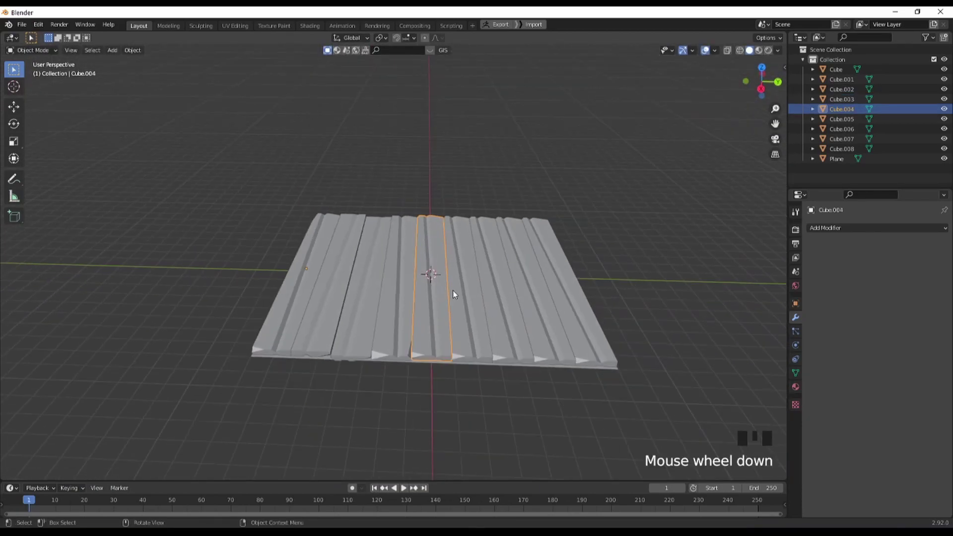
key("r")
key("r")
right_click(464, 103)
right_click(437, 330)
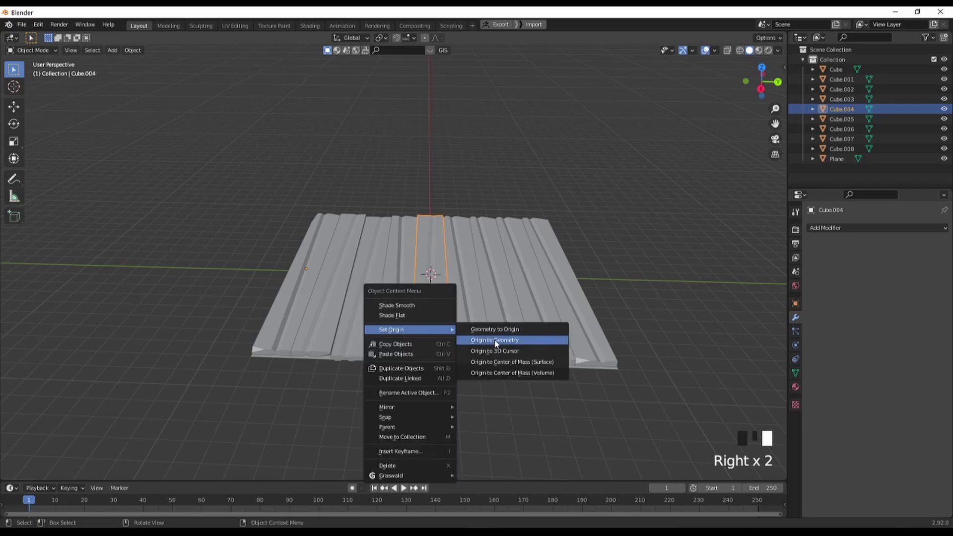
left_click(496, 341)
Rotate the fifth plank, Cube.004, 180 degrees about the Z axis
key("r")
key("z")
key("1")
key("8")
key("0")
key("Return")
Shift the turned fifth plank along X to line it up with the rest of the floor
middle_click_drag(353, 171, 453, 212)
key("g")
right_click(467, 205)
key("g")
key("x")
left_click(490, 203)
scroll(541, 346, "up", 2)
middle_click_drag(640, 367, 492, 229)
key("g")
key("x")
left_click(478, 272)
Set the origin to geometry for the sixth and seventh planks, Cube.005 and Cube.006
key("r")
right_click(475, 272)
right_click(427, 245)
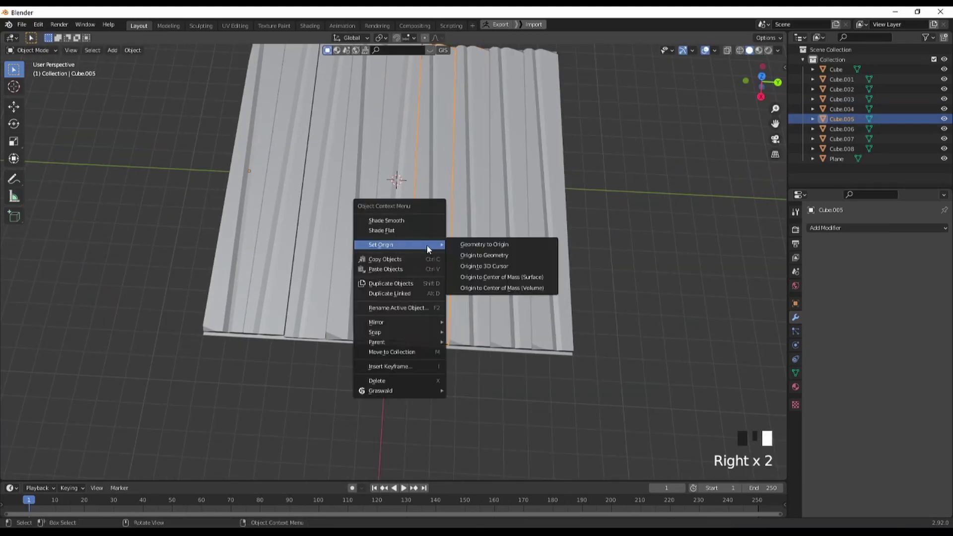
right_click(491, 251)
left_click(558, 266)
Rotate the seventh plank, Cube.006, 180 degrees about the Z axis
key("r")
key("z")
key("1")
key("8")
key("0")
key("Return")
Shift the turned seventh plank along X and Y into its gap in the floor
middle_click_drag(226, 268, 383, 237)
key("g")
key("x")
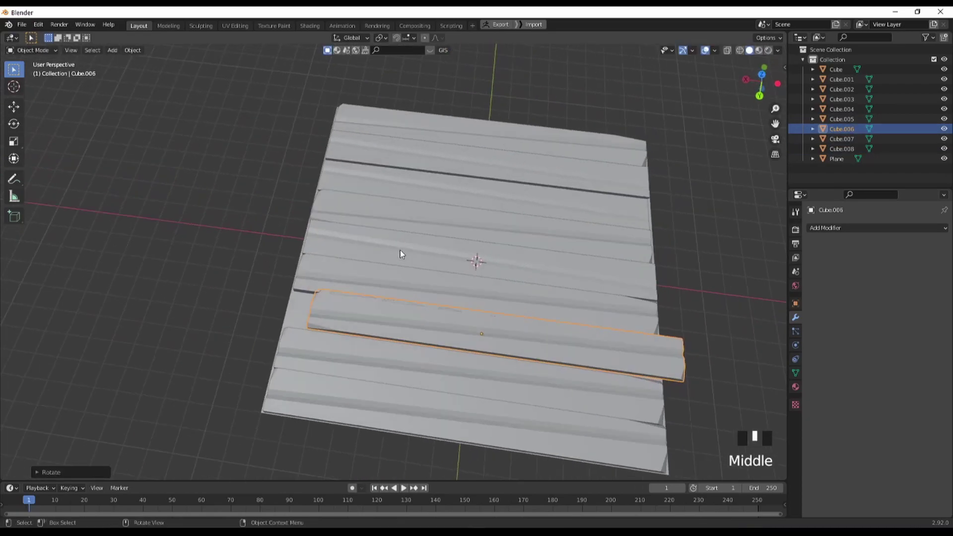
left_click(437, 309)
key("g")
key("y")
left_click(451, 350)
Centre the origin of the eighth plank, Cube.007, on its geometry and rotate it 180 degrees about Z
left_click(415, 365)
left_click(387, 382)
left_click(390, 379)
key("r")
key("z")
key("1")
key("8")
key("0")
key("Return")
Shift the turned eighth plank along X back over the ground plane and deselect it
key("g")
key("x")
left_click(441, 377)
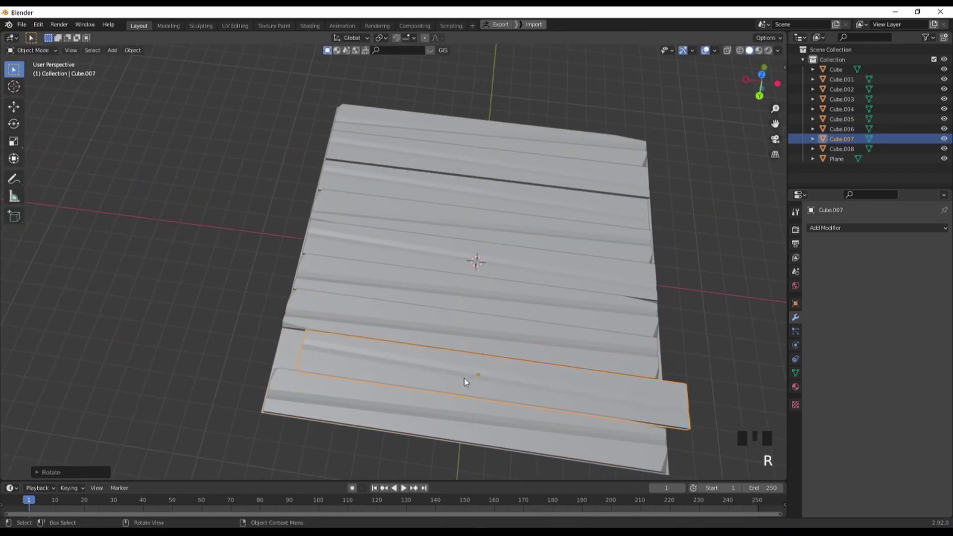
middle_click_drag(343, 298, 497, 271)
left_click(536, 379)
middle_click_drag(546, 385, 258, 434)
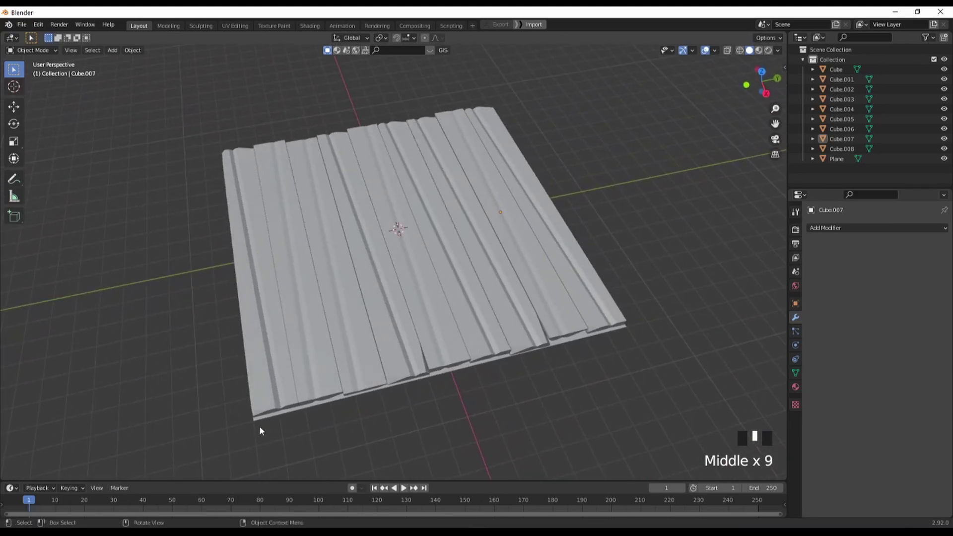
Move individual planks slightly along Z to adjust their heights on the ground plane
middle_click_drag(484, 405, 446, 357)
left_click(325, 258)
key("g")
key("z")
left_click(332, 260)
left_click(331, 259)
key("g")
key("z")
left_click(341, 240)
middle_click_drag(329, 292, 471, 348)
middle_click_drag(421, 383, 421, 264)
scroll(507, 352, "down", 1)
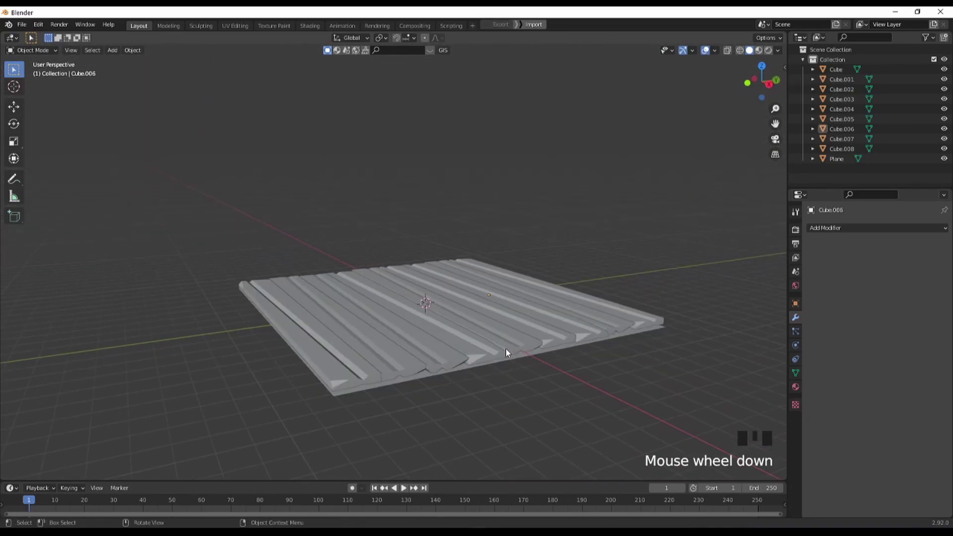
middle_click_drag(505, 350, 474, 278, "shift")
left_click(506, 228)
middle_click_drag(534, 303, 542, 341)
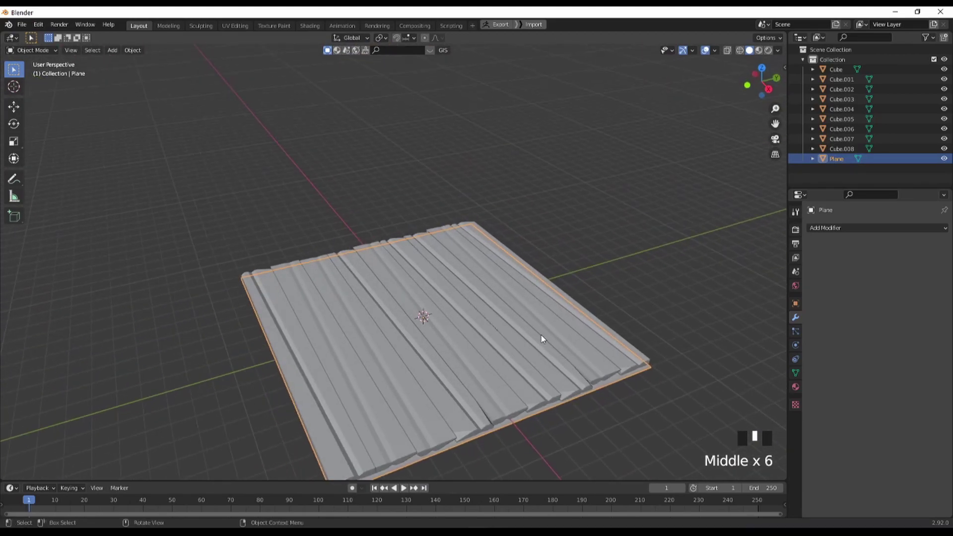
left_click(554, 392)
middle_click(554, 392)
middle_click_drag(554, 392, 440, 351)
left_click(420, 306)
middle_click_drag(420, 306, 332, 352)
Select all nine planks, Cube through Cube.008, and hide them so only the ground plane remains
left_click(331, 353)
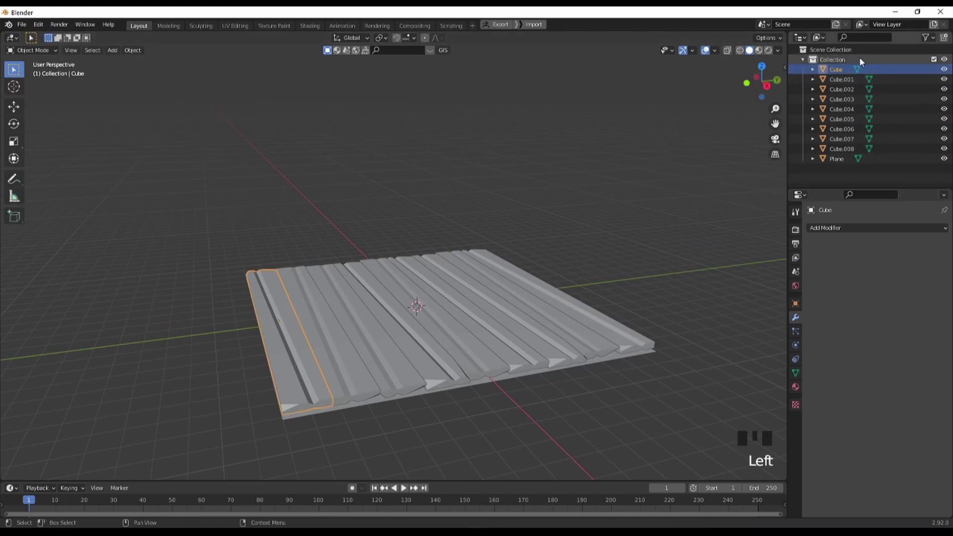
left_click(851, 81)
left_click(839, 69)
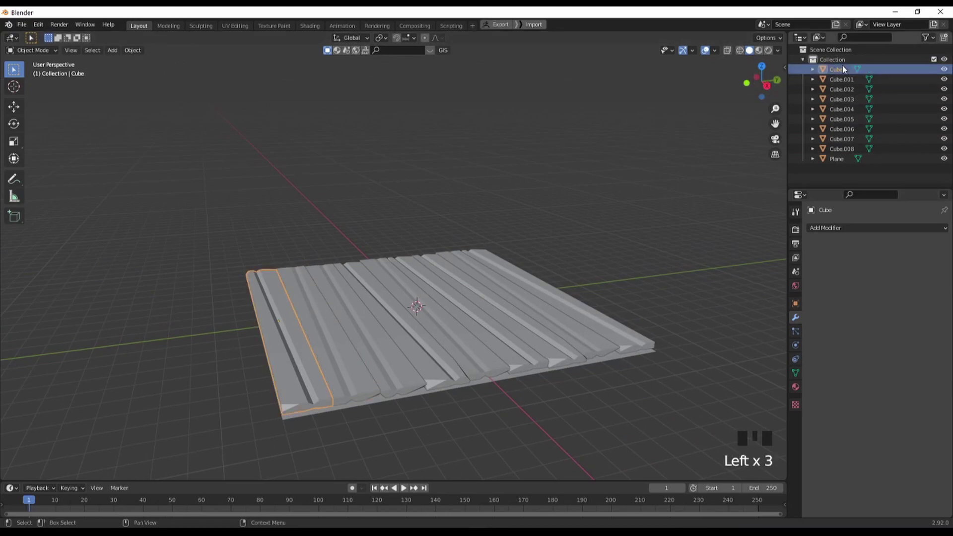
left_click(848, 148, "shift")
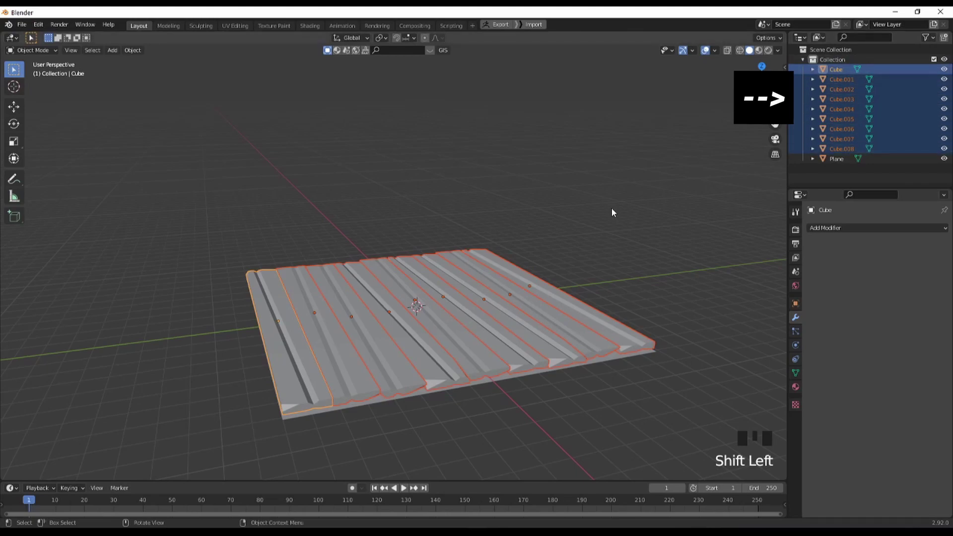
middle_click_drag(612, 209, 615, 227)
key("h")
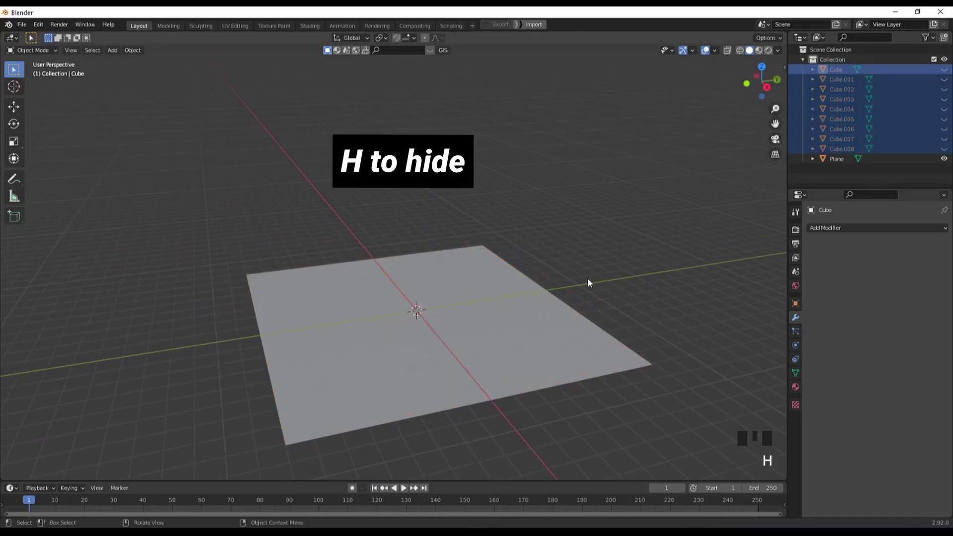
Extrude the ground plane's two adjacent back edges straight up along Z to form two walls
middle_click_drag(600, 287, 564, 339)
left_click(563, 338)
middle_click_drag(649, 313, 300, 220)
key("Tab")
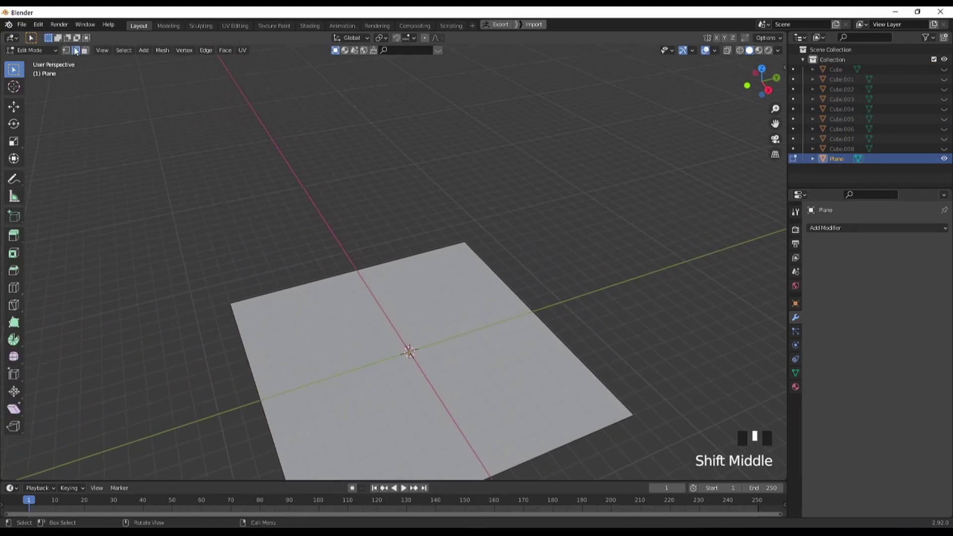
left_click_drag(390, 196, 512, 264)
middle_click_drag(524, 260, 512, 231)
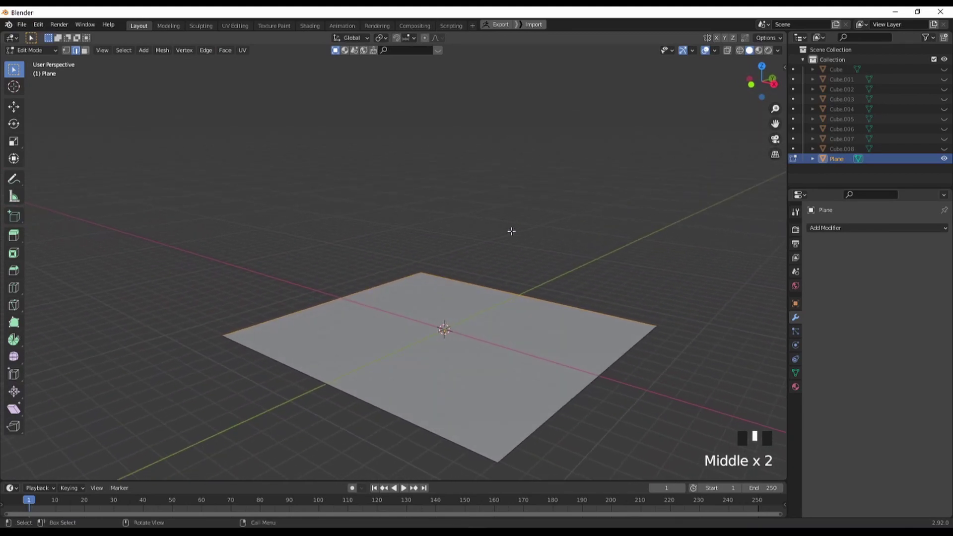
key("e")
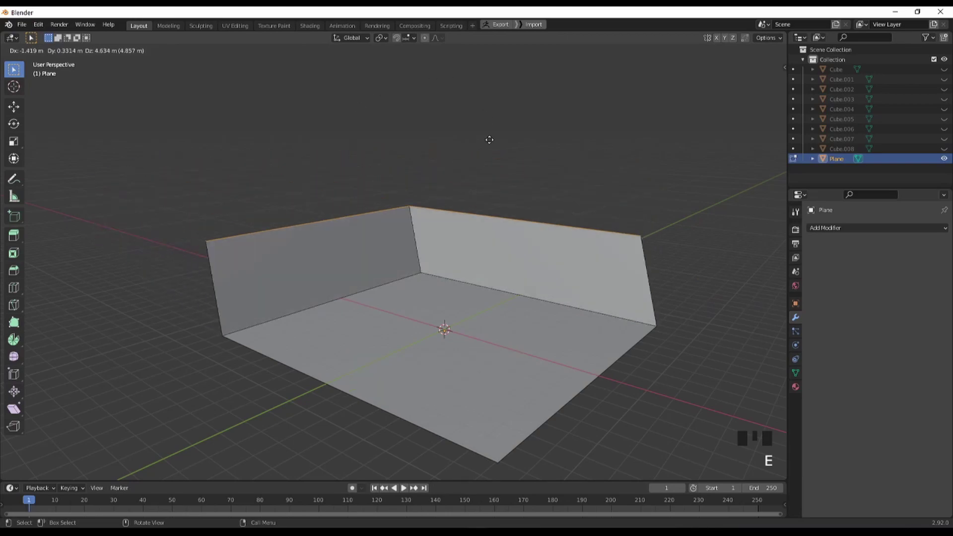
key("z")
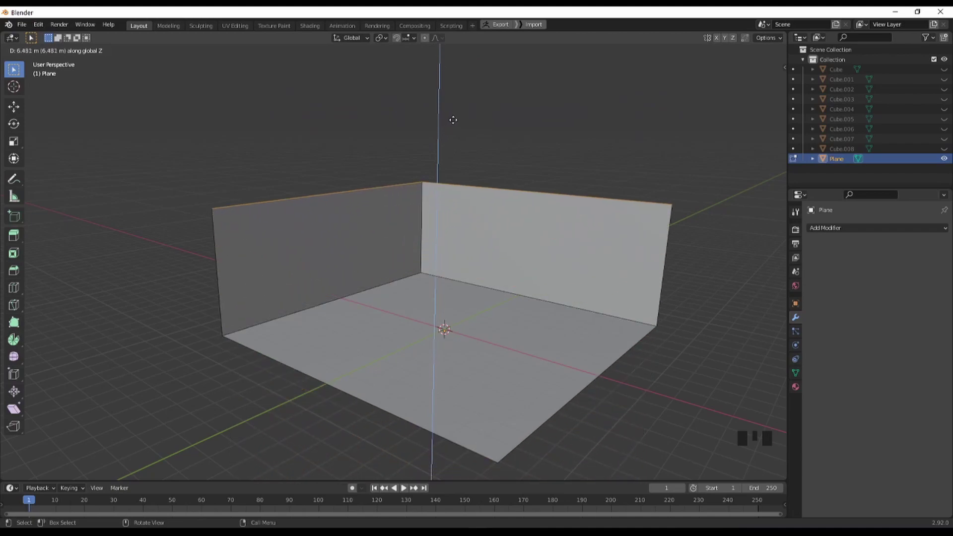
left_click(445, 449)
middle_click_drag(469, 224, 458, 294)
key("Tab")
Add a Solidify modifier to the room plane and set its thickness to 0.158 m
middle_click_drag(374, 278, 566, 298)
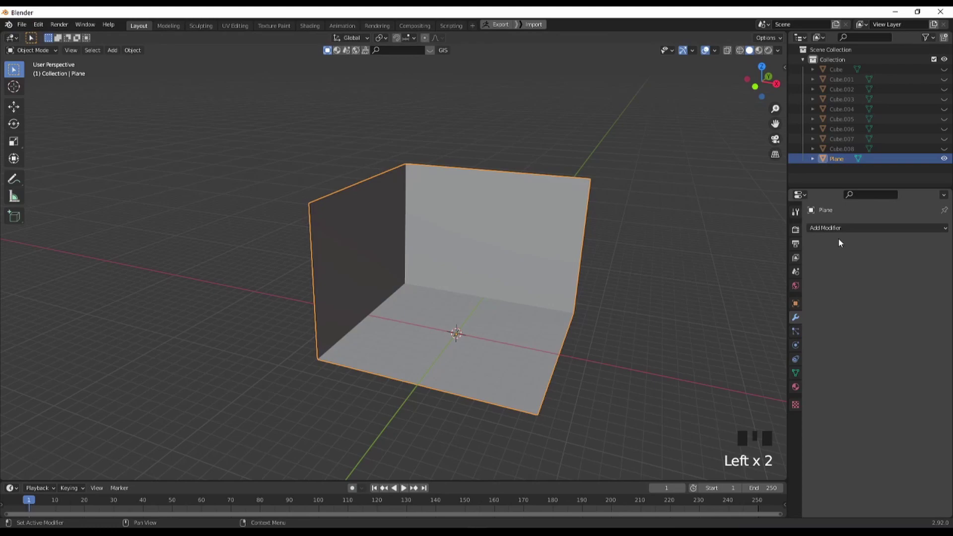
left_click(827, 229)
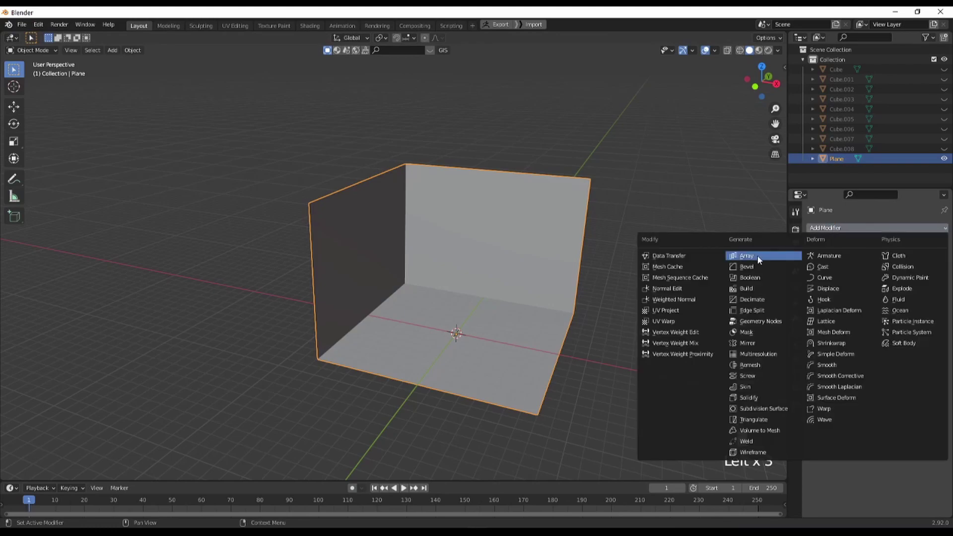
left_click(774, 400)
middle_click_drag(772, 398, 507, 389)
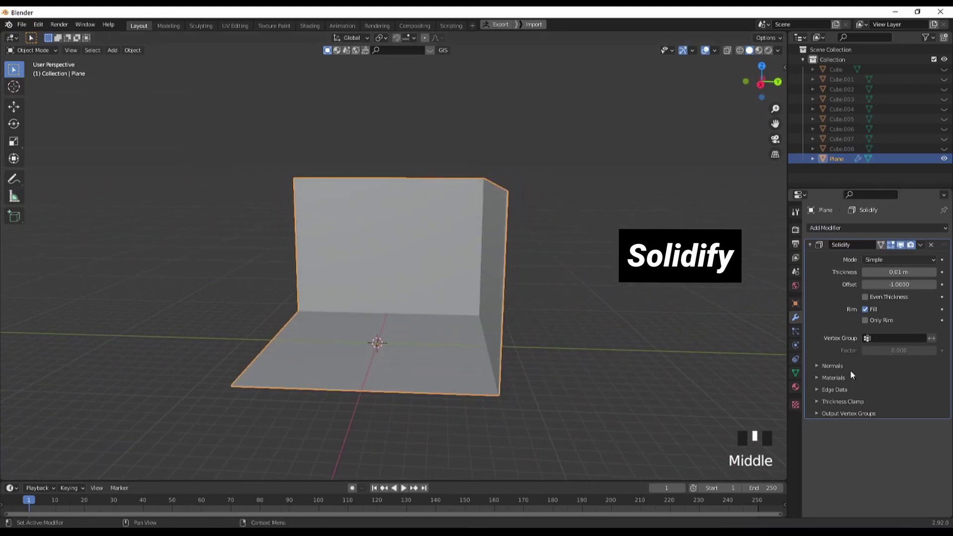
middle_click_drag(578, 287, 574, 305)
mouse_move(889, 272)
left_mouse_down()
mouse_move(939, 272)
mouse_move(890, 273)
left_mouse_up()
middle_click_drag(497, 318, 441, 348)
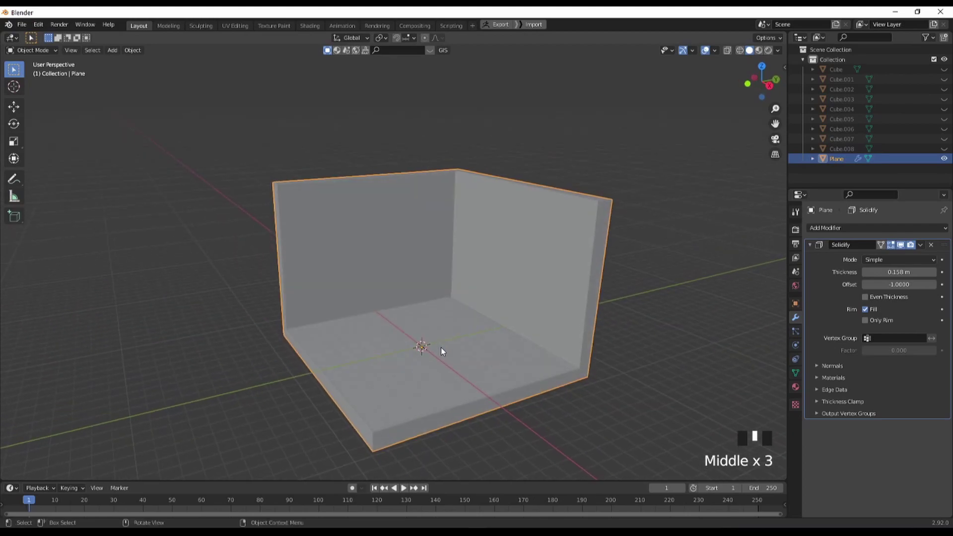
Unhide all the planks inside the room and clear the selection
key("alt+h")
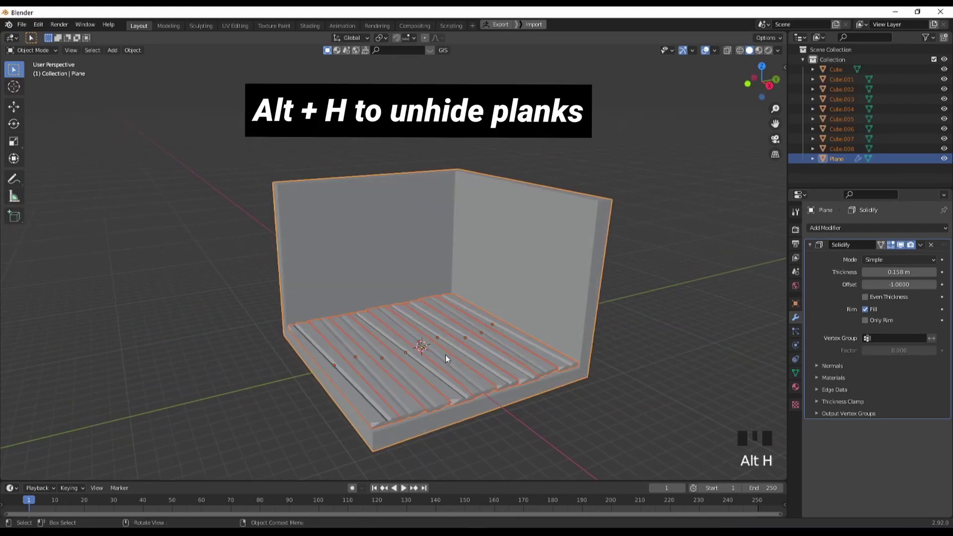
left_click(640, 343)
middle_click_drag(640, 342, 453, 295)
scroll(536, 347, "down", 2)
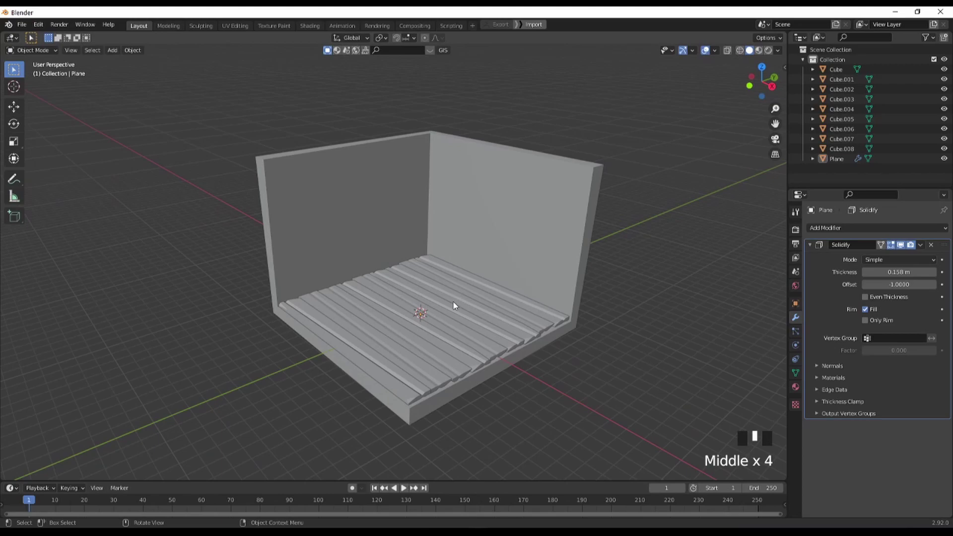
Add a cube mesh at the centre of the floor and raise it along Z above the planks
key("shift+a")
key("shift+a")
mouse_move(442, 309)
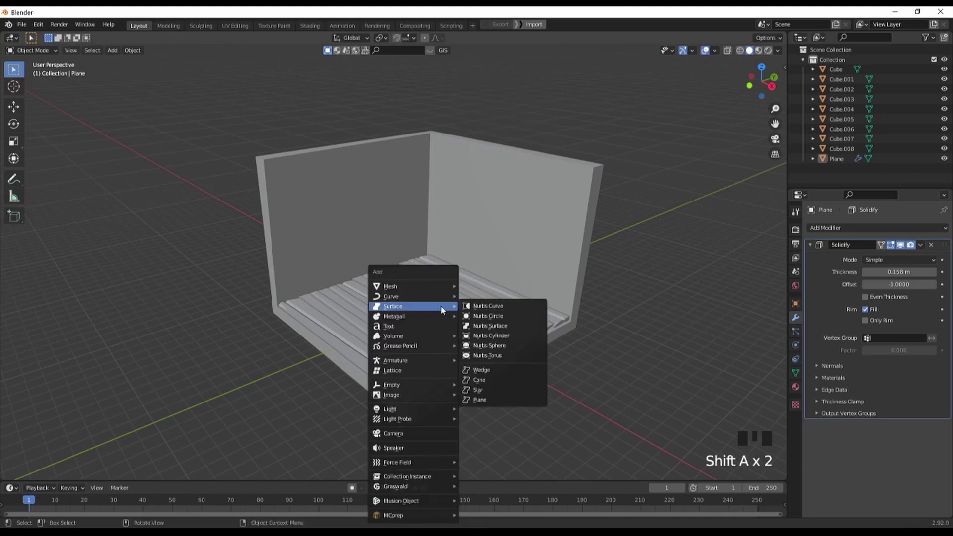
mouse_move(399, 289)
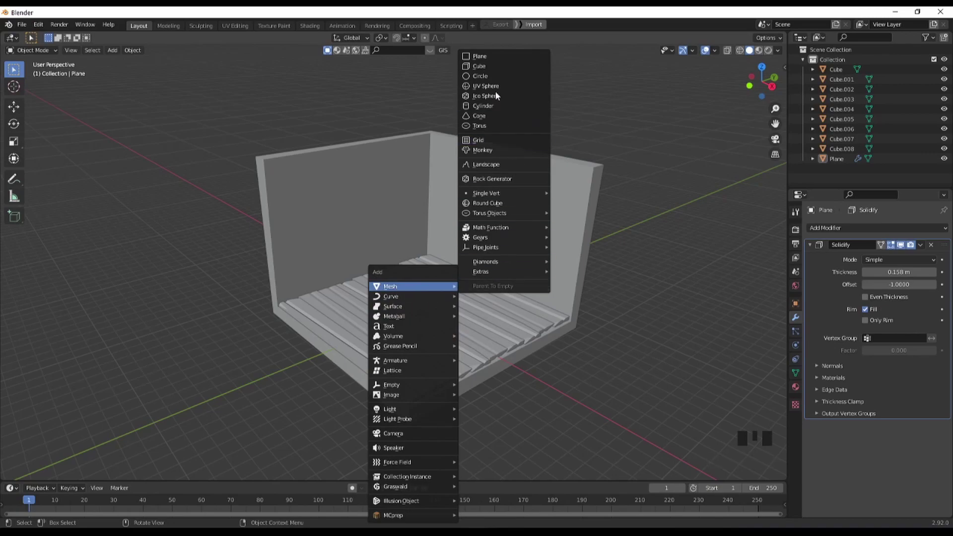
left_click(486, 64)
middle_click_drag(477, 233, 500, 267)
scroll(547, 315, "up", 3, "shift")
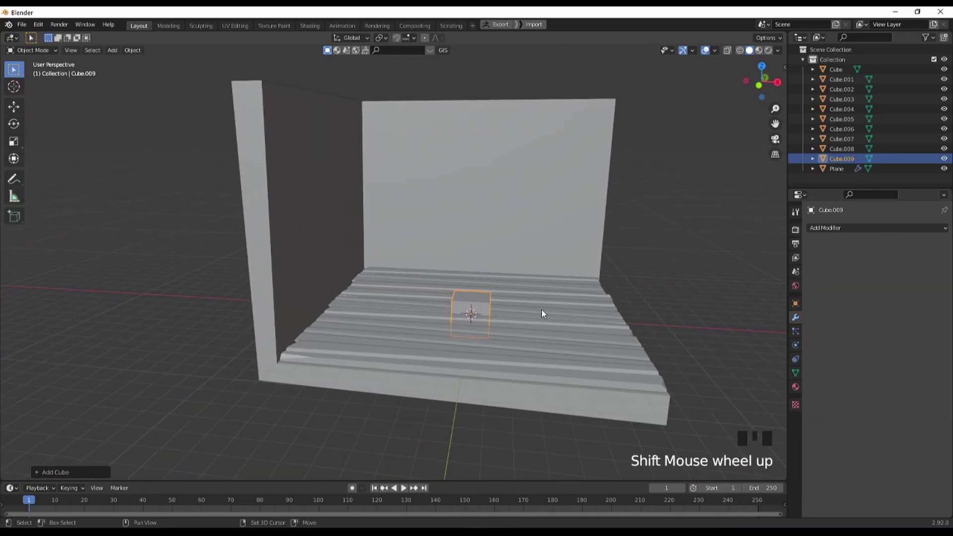
middle_click_drag(547, 314, 416, 314, "shift")
key("g")
key("z")
left_click(411, 240)
middle_click_drag(418, 247, 451, 283)
Flatten the new cube's mesh along Y into a thin block
scroll(427, 270, "up", 2)
key("Tab")
scroll(438, 297, "up", 2)
key("s")
key("x")
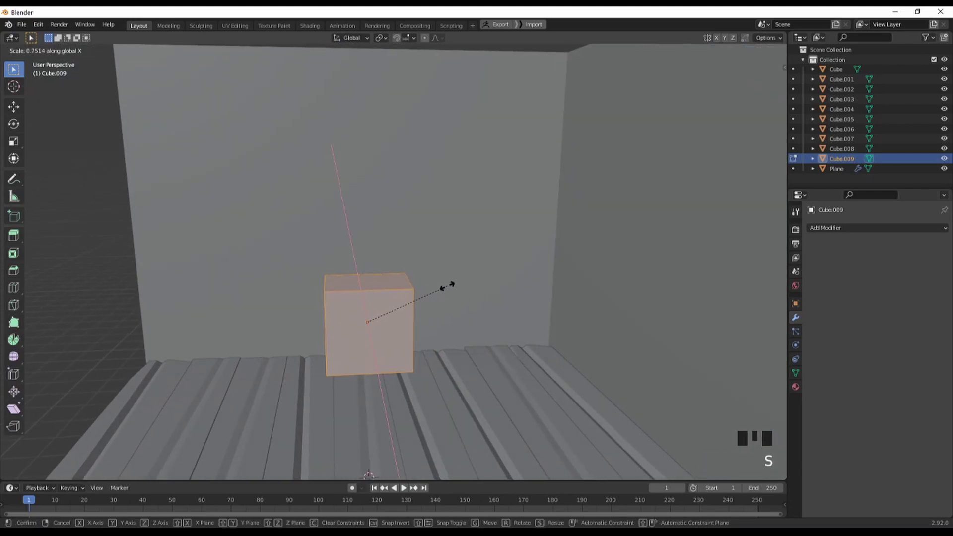
key("y")
left_click(376, 309)
Widen the block along X and scale its height along Z to about 0.73 to get a brick shape
middle_click_drag(394, 304, 466, 281)
key("s")
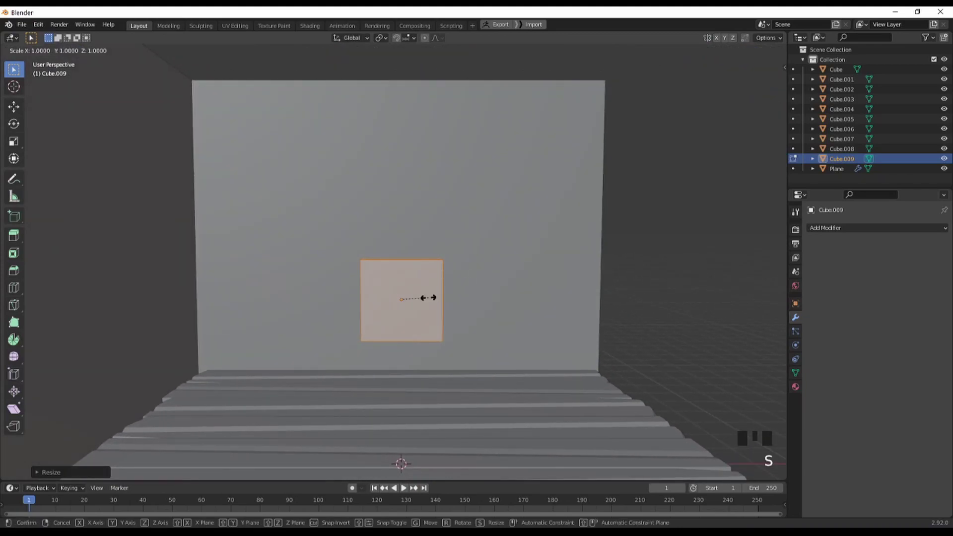
key("x")
left_click(435, 300)
key("s")
key("z")
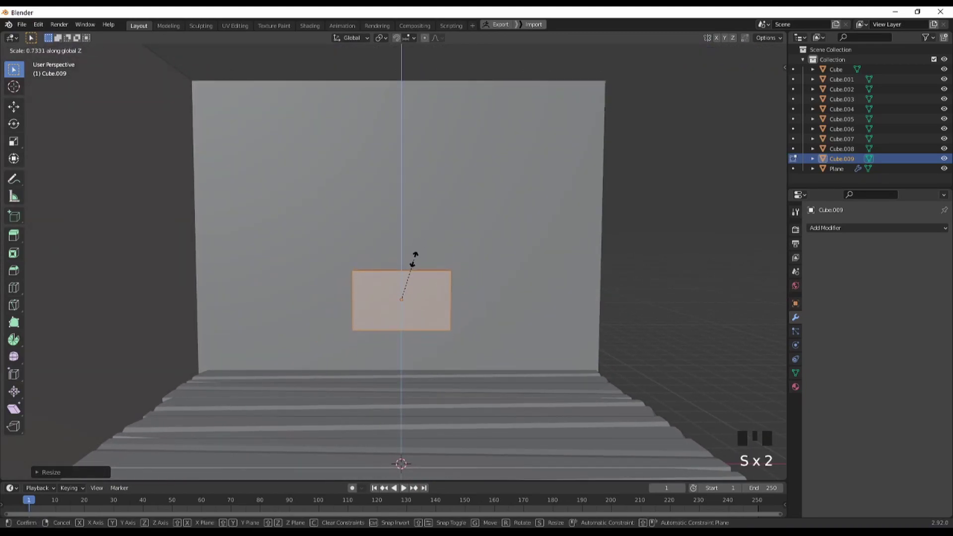
left_click(413, 264)
Bevel the vertex at the upper-left corner of the brick's front face to chip it off
middle_click_drag(412, 263, 440, 268, "shift")
key("Tab")
key("Tab")
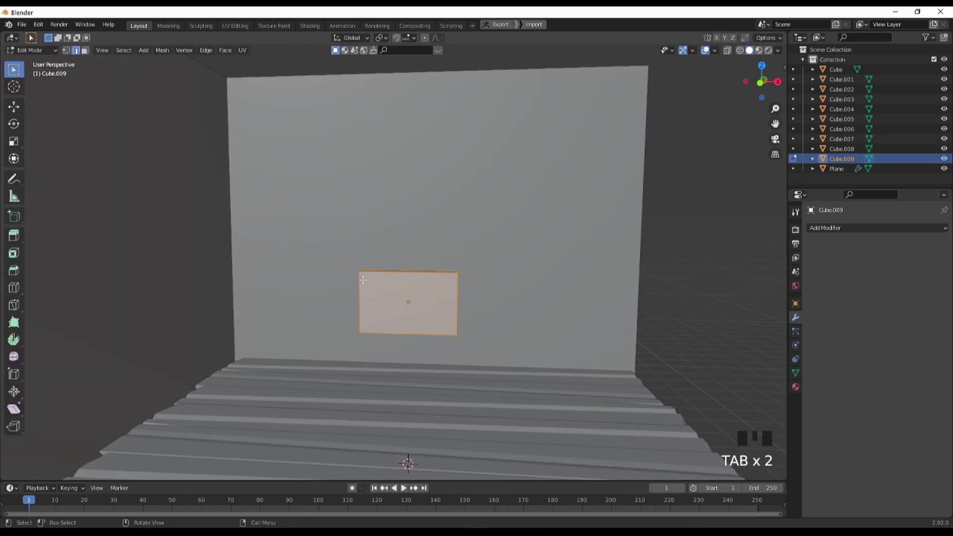
middle_click_drag(360, 272, 435, 296)
scroll(378, 275, "up", 3)
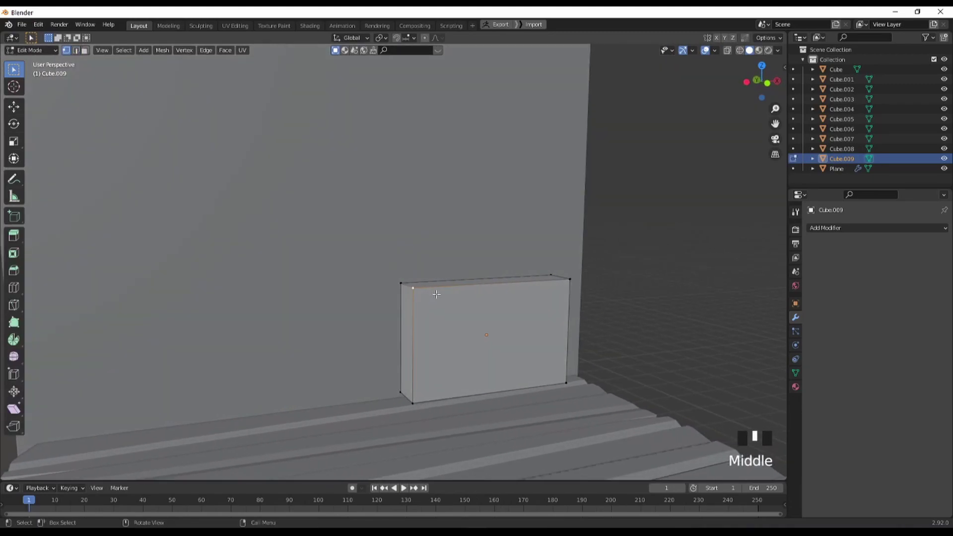
key("ctrl+b")
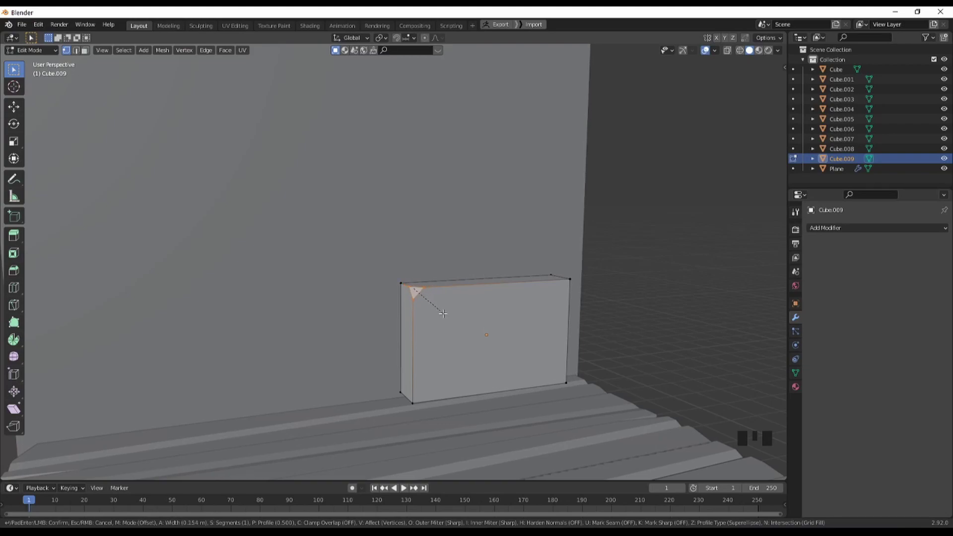
left_click(447, 314)
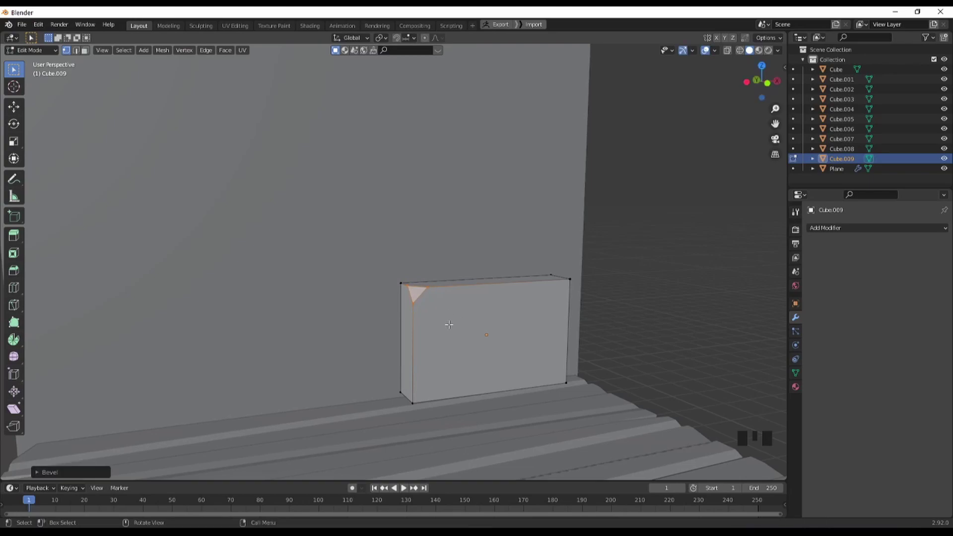
Bevel the vertex at the lower-right corner of the brick's front face by about 0.166 m
scroll(446, 314, "up", 2)
middle_click_drag(446, 314, 437, 318)
scroll(438, 318, "down", 1)
scroll(438, 318, "down", 1)
middle_click_drag(511, 382, 486, 364)
key("ctrl+b")
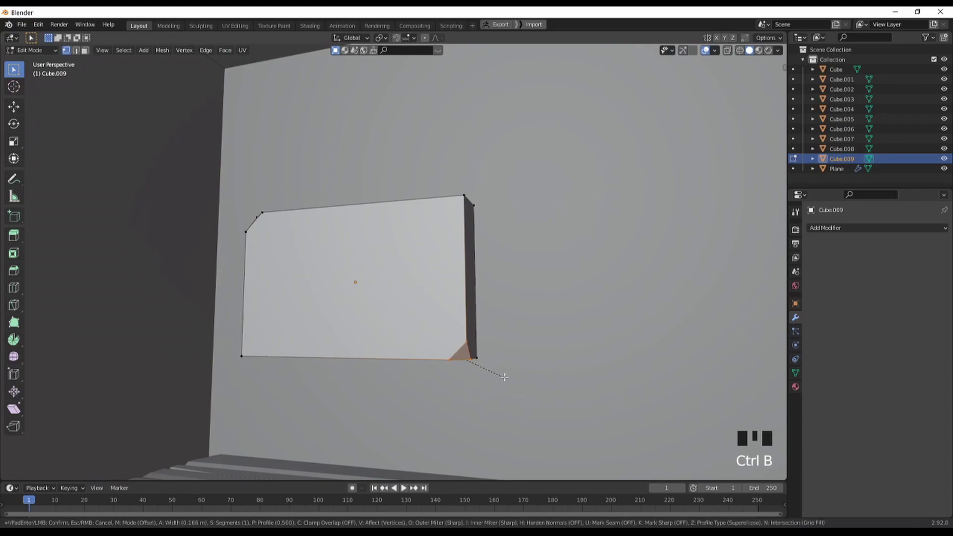
left_click(504, 377)
Make the front chips uneven by moving a lower chip vertex up along Z and an upper chip vertex along X
key("g")
key("z")
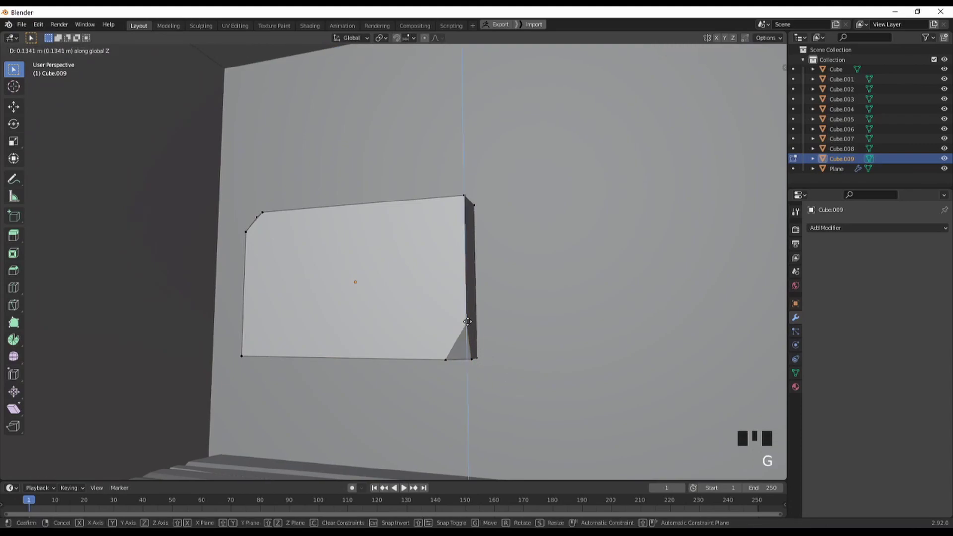
left_click(463, 296)
mouse_move(463, 296)
middle_mouse_down()
mouse_move(393, 251)
mouse_move(397, 277)
mouse_move(368, 283)
mouse_move(474, 319)
mouse_move(475, 306)
middle_mouse_up()
left_click(326, 235)
key("g")
key("x")
left_click(420, 251)
Bevel an upper corner vertex on the brick's back face and move its new vertices, one along Z, into an uneven chip
middle_click_drag(493, 274, 499, 243)
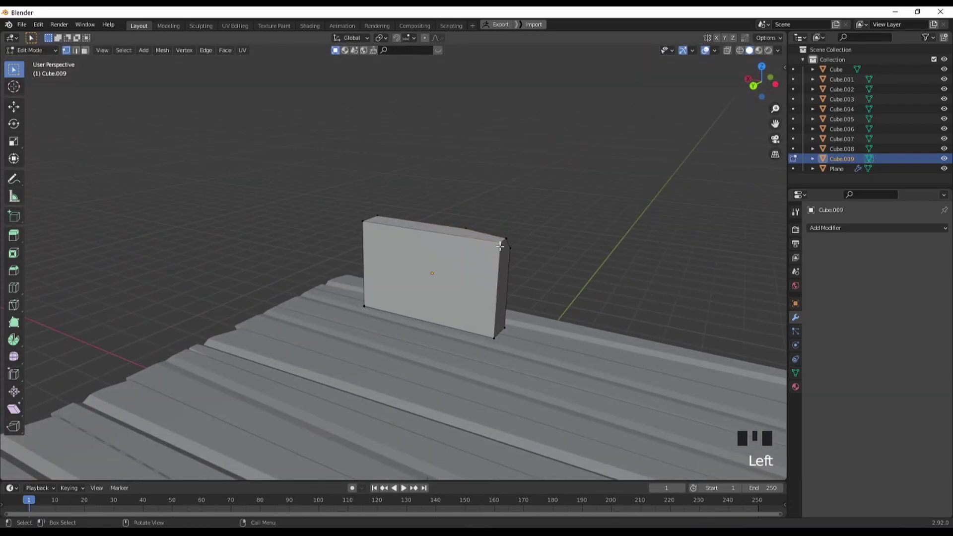
key("ctrl+b")
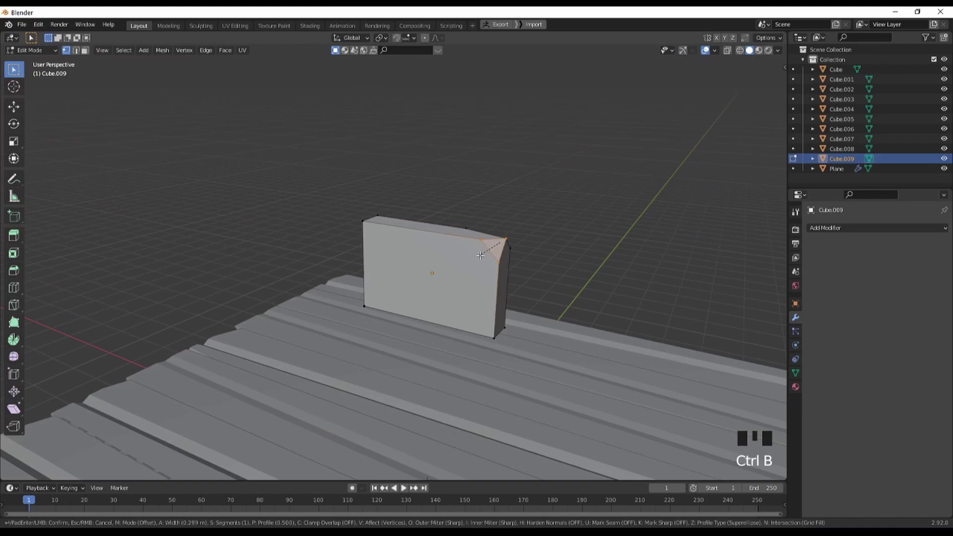
left_click(489, 248)
key("g")
left_click(485, 250)
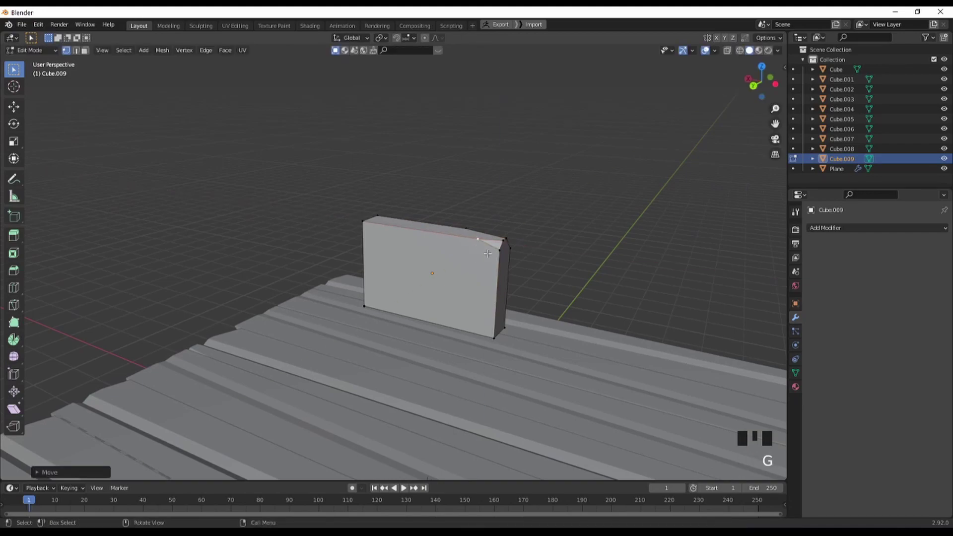
key("g")
key("z")
left_click(493, 273)
In front orthographic view, knife a slanted cut across the middle of the brick with cut through enabled
middle_click_drag(493, 273, 553, 281)
middle_click_drag(423, 275, 514, 288)
middle_click_drag(410, 318, 479, 304, "shift")
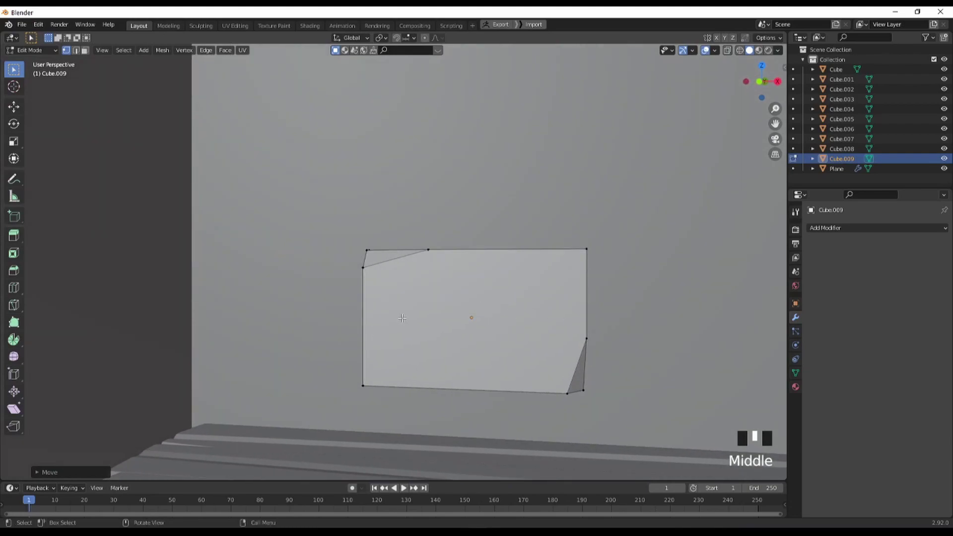
middle_click_drag(402, 318, 414, 304)
key("KP_1")
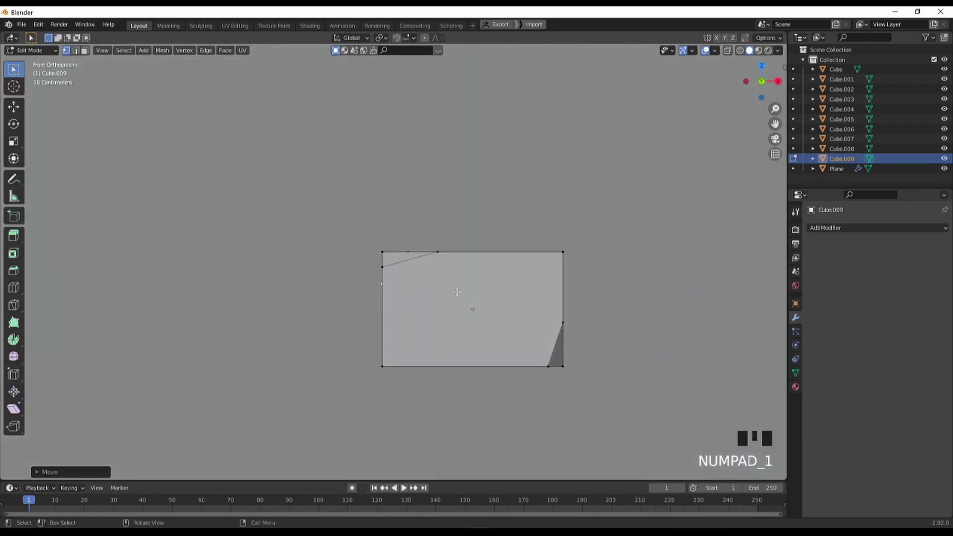
middle_click_drag(516, 295, 458, 295, "shift")
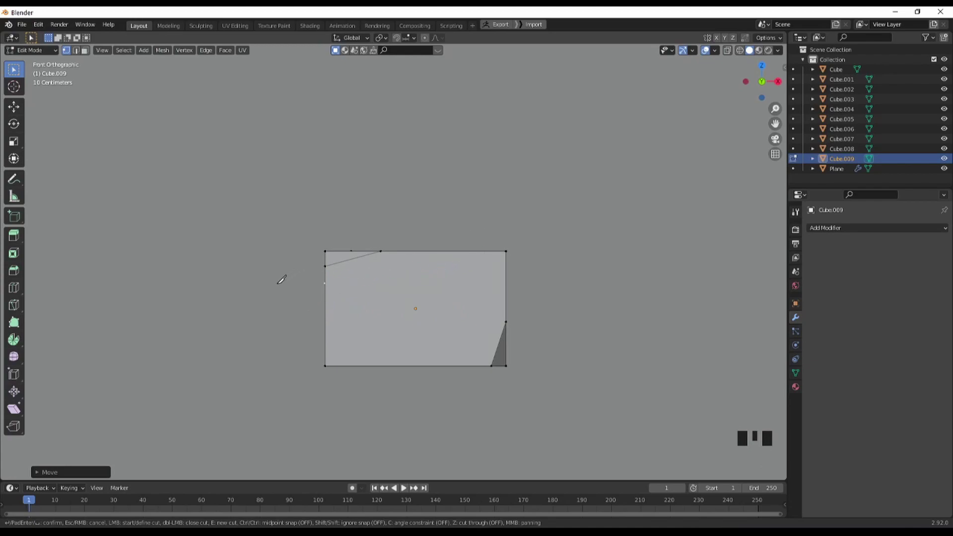
left_click(267, 329)
key("z")
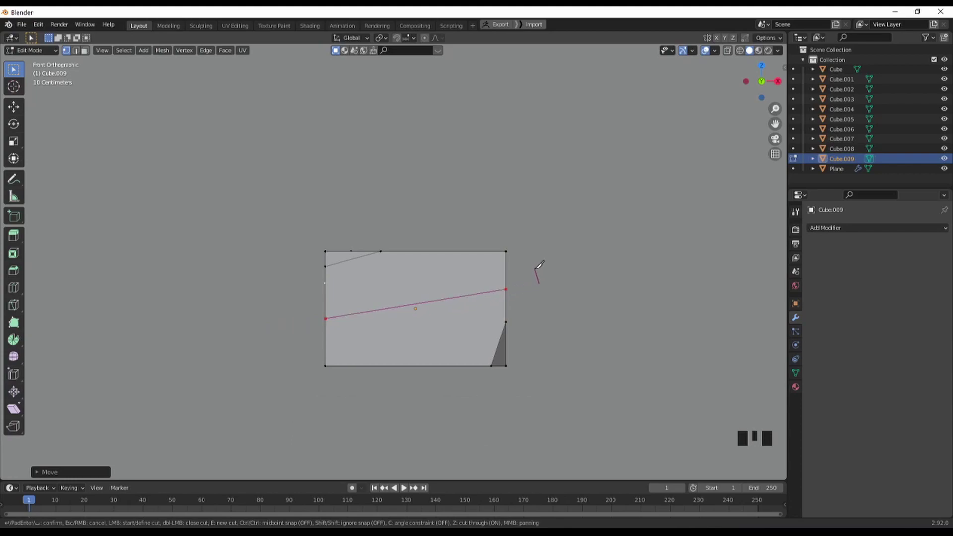
key("Return")
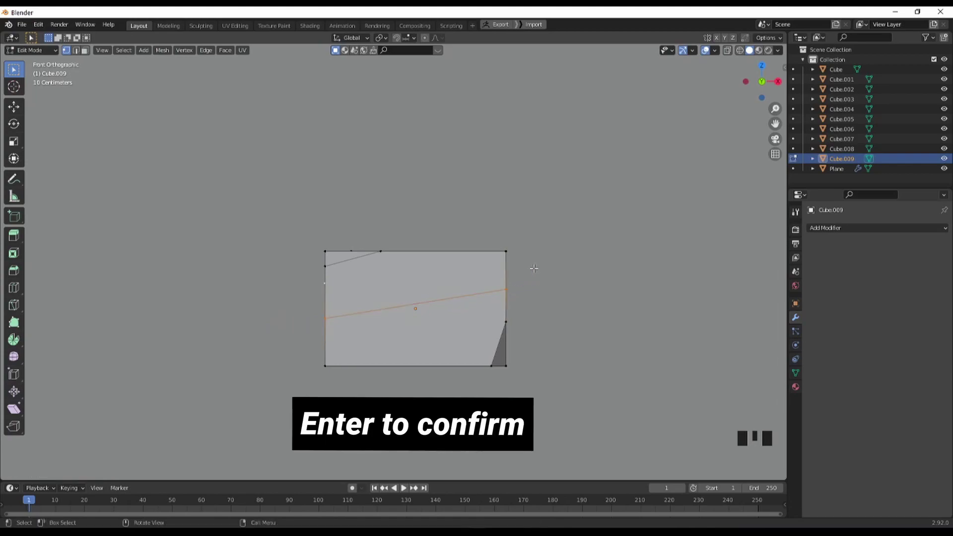
Push the slanted cut's front edge into the brick to form a crease, and lower its back edge about 0.14 m along Z
middle_click_drag(517, 291, 309, 327)
key("2")
scroll(498, 315, "up", 2)
key("g")
left_click(522, 323)
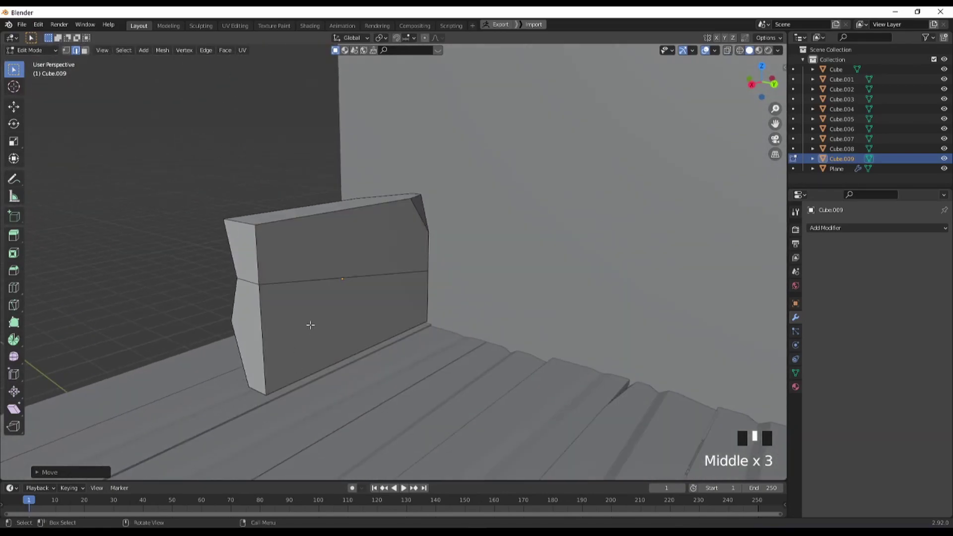
key("g")
key("z")
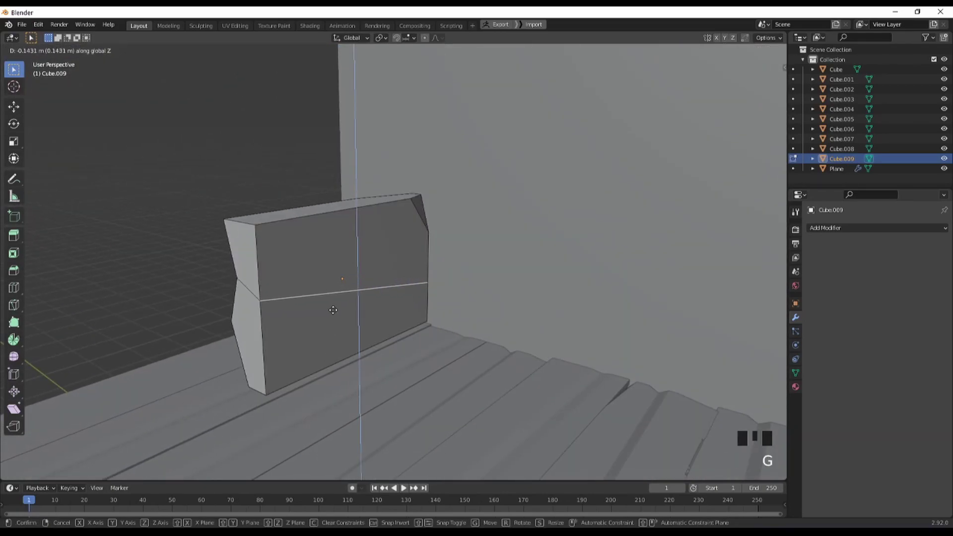
left_click(333, 308)
middle_click_drag(328, 315, 615, 366)
scroll(412, 306, "down", 2)
scroll(437, 298, "up", 1)
key("Tab")
Add a Decimate modifier to the brick, test the ratio down to zero and set it to about 0.8355
scroll(389, 353, "down", 1)
scroll(579, 329, "down", 3)
middle_click_drag(579, 329, 740, 351)
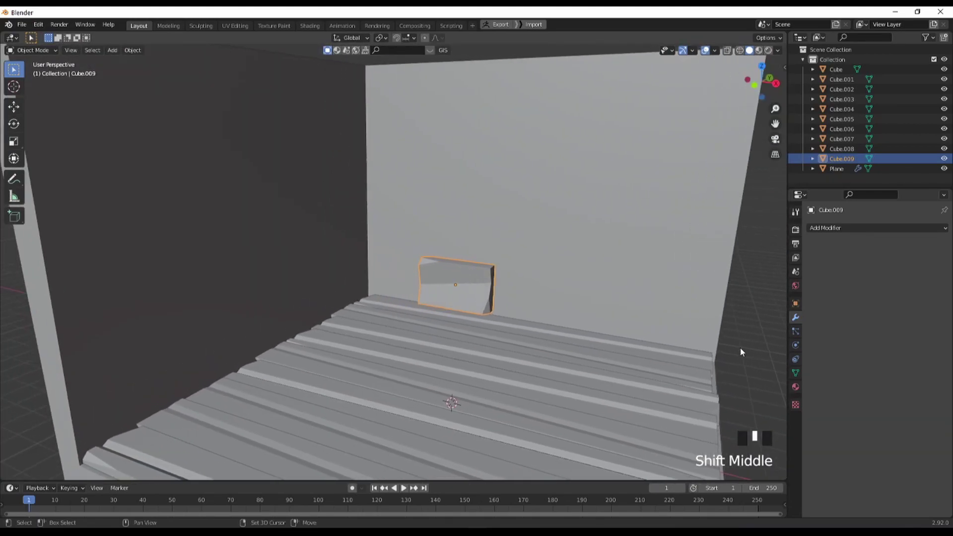
middle_click_drag(574, 308, 553, 293)
scroll(564, 304, "up", 1)
scroll(562, 343, "up", 2)
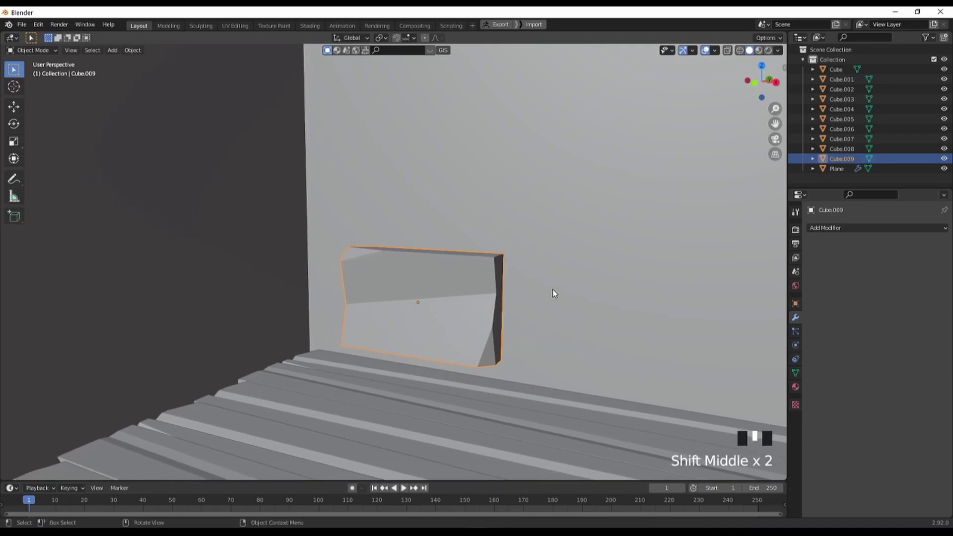
left_click(839, 228)
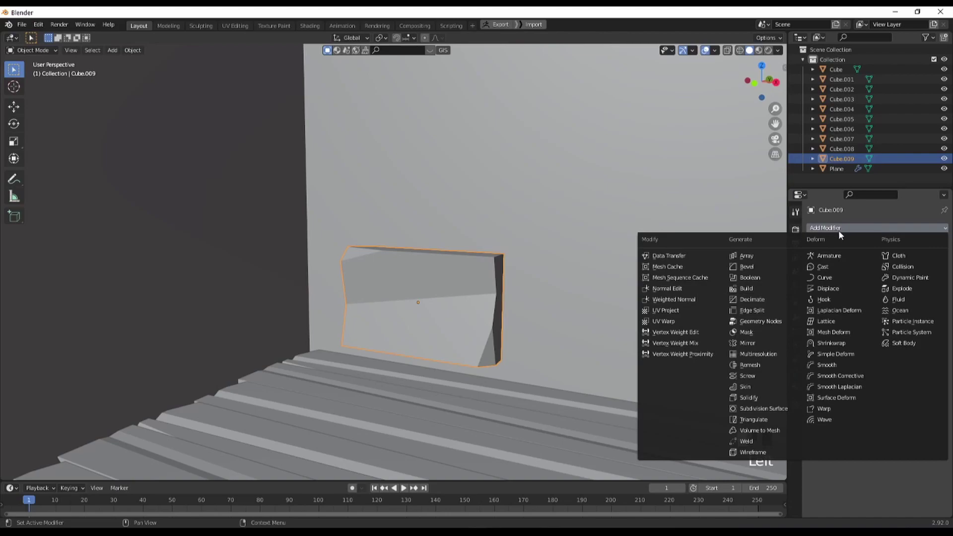
left_click(753, 300)
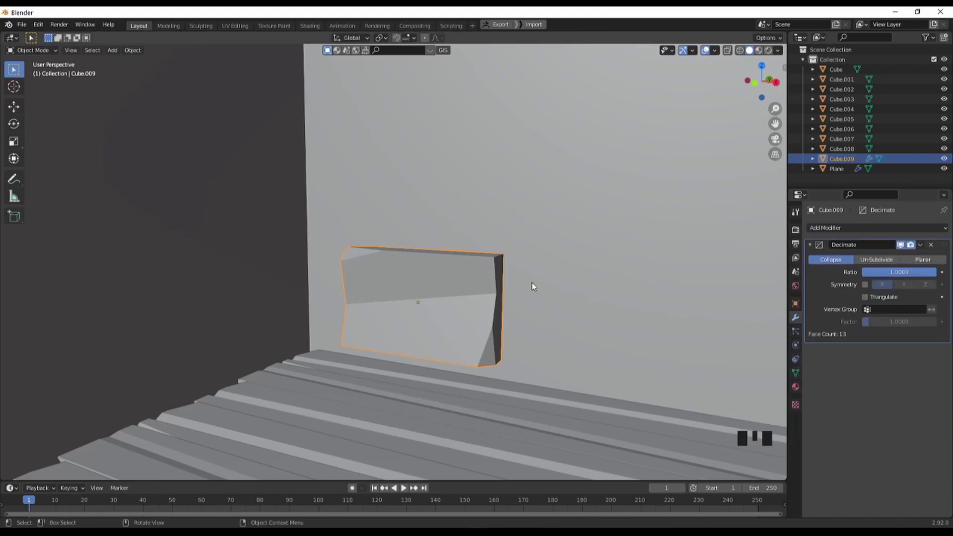
mouse_move(922, 276)
left_mouse_down()
mouse_move(864, 276)
mouse_move(936, 272)
left_mouse_up()
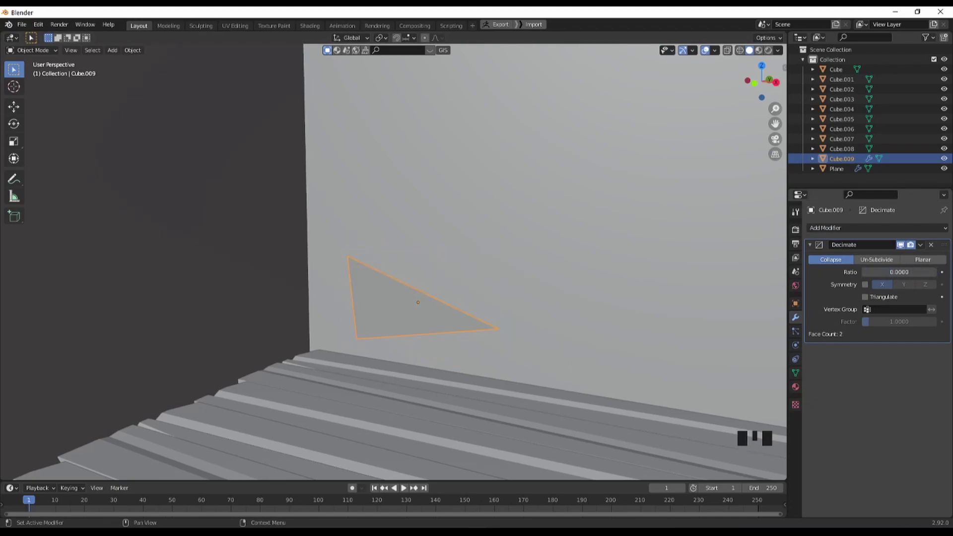
left_click_drag(864, 272, 923, 272)
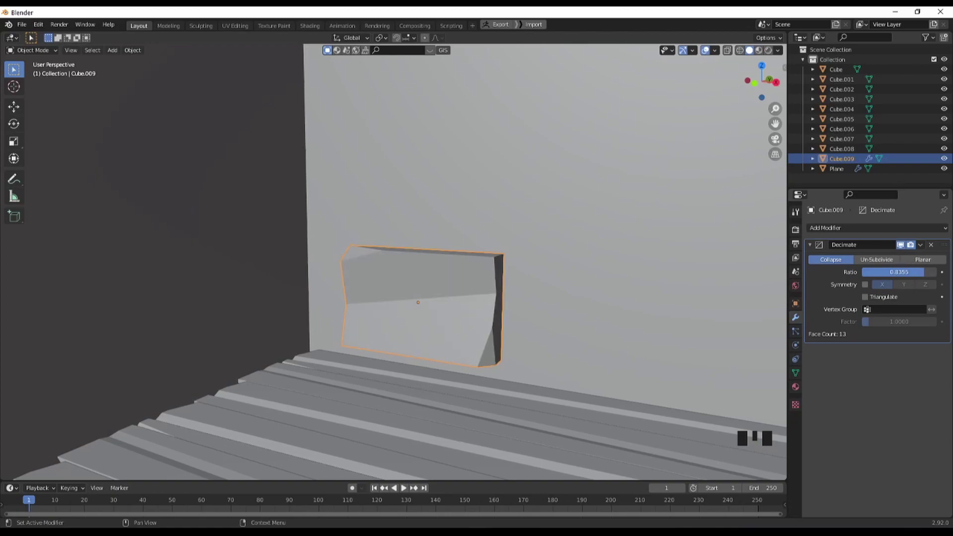
Move the brick into the lower corner of the back wall, beside the side wall, and adjust its height along Z to the floor
middle_click_drag(647, 284, 483, 334)
middle_click_drag(507, 294, 605, 300)
scroll(506, 289, "down", 2)
middle_click_drag(507, 290, 519, 306)
scroll(463, 288, "down", 4)
middle_click_drag(462, 288, 375, 301)
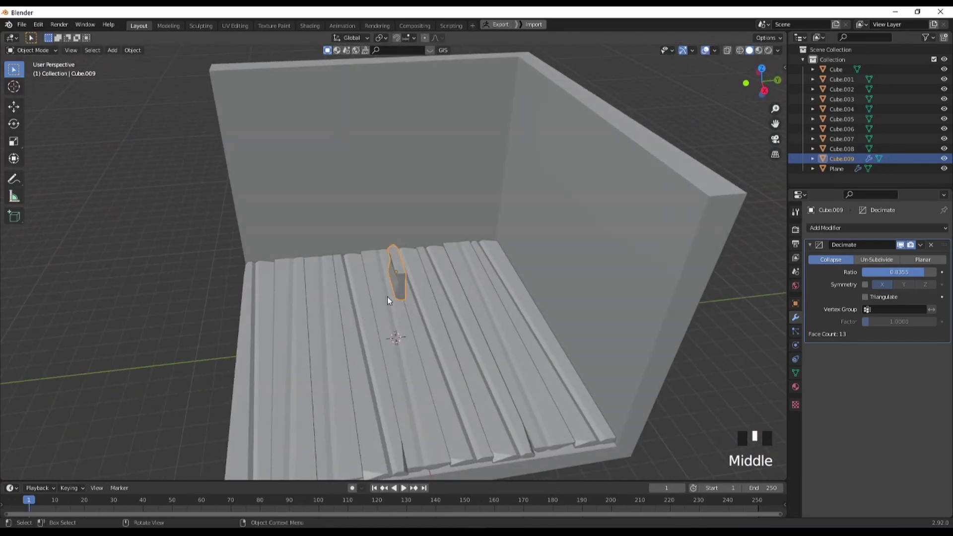
key("g")
left_click(614, 271)
key("g")
key("z")
left_click(583, 317)
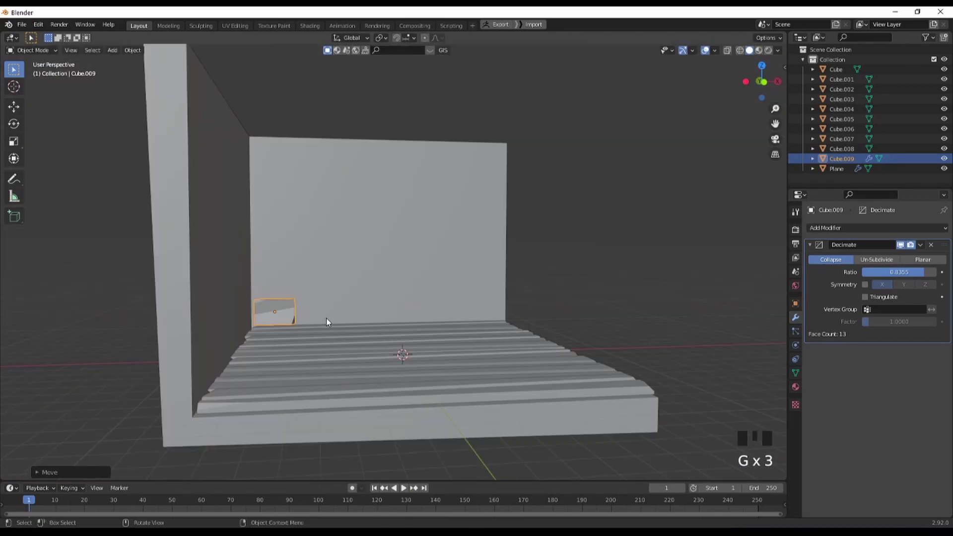
middle_click_drag(326, 318, 343, 348)
middle_click_drag(342, 348, 430, 330, "shift")
middle_click_drag(425, 270, 502, 317)
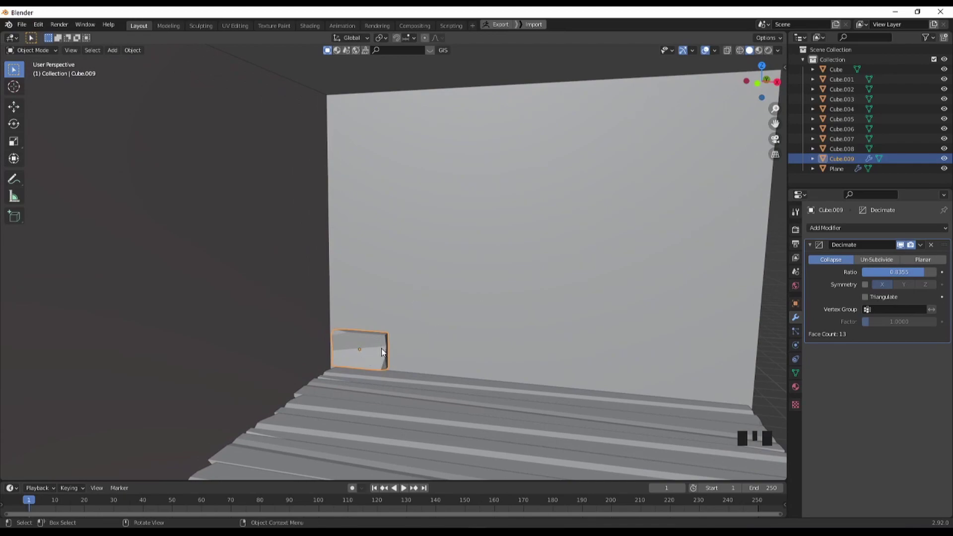
key("shift+d")
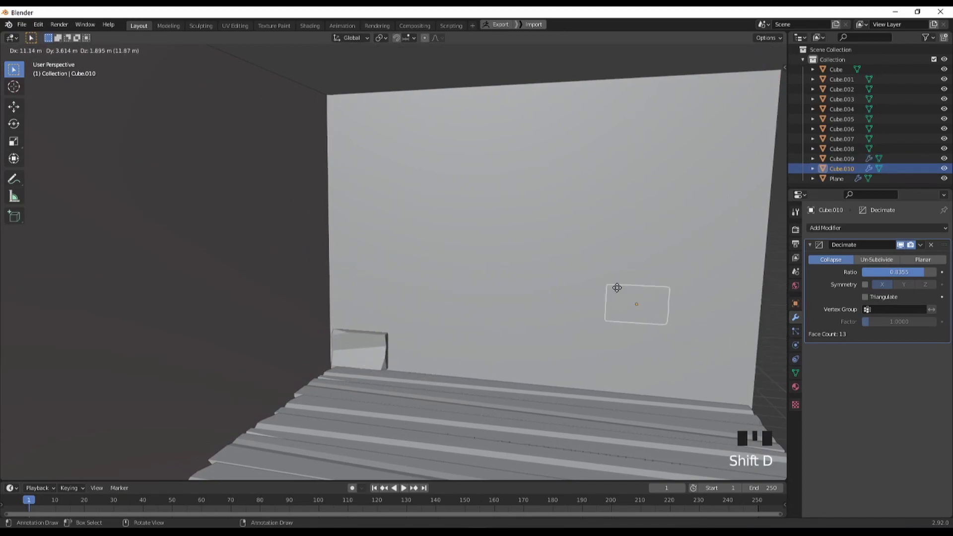
right_click(462, 288)
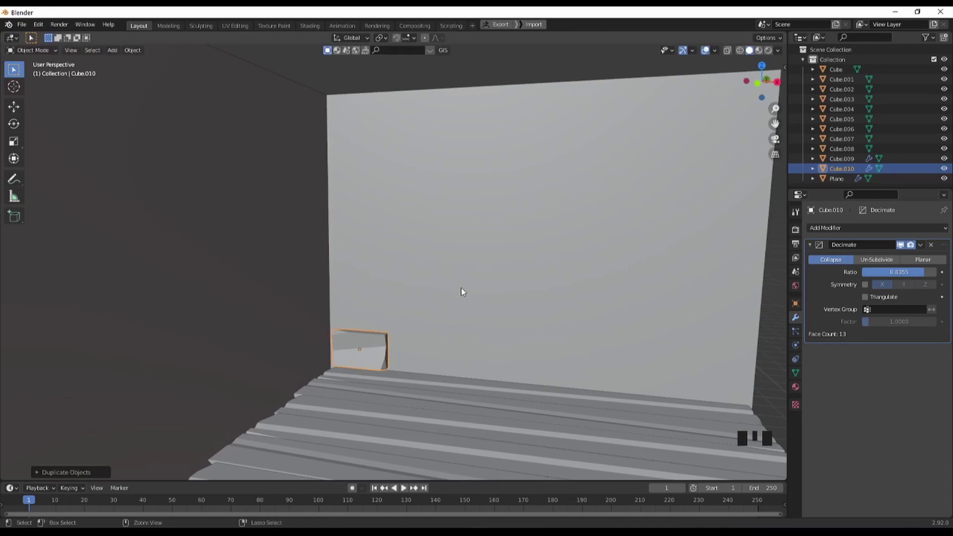
key("ctrl+z")
Duplicate the corner brick in place and move the copy along X until it sits right beside the original
middle_click_drag(406, 320, 368, 348)
left_click(365, 350)
left_click(367, 367)
key("shift+d")
key("shift+d")
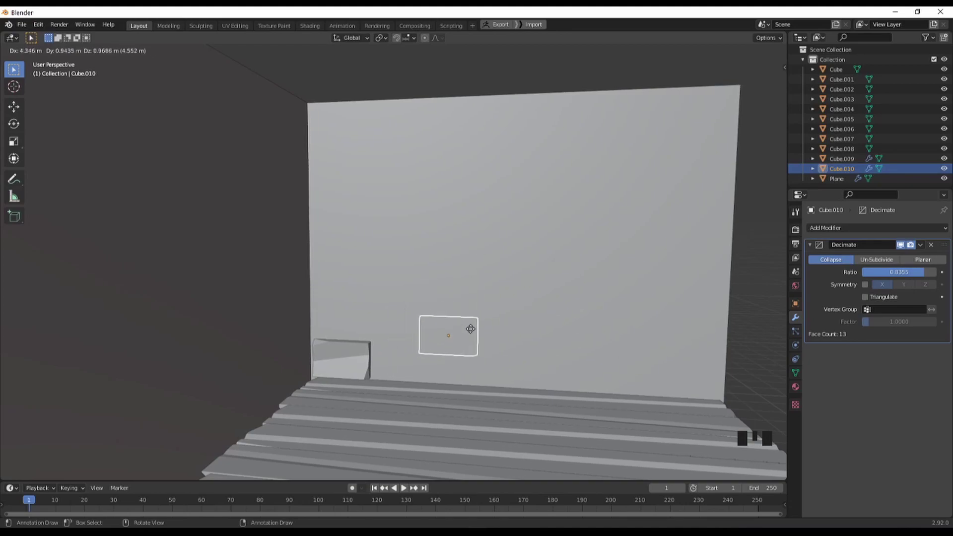
right_click(479, 304)
middle_click_drag(478, 305, 433, 344)
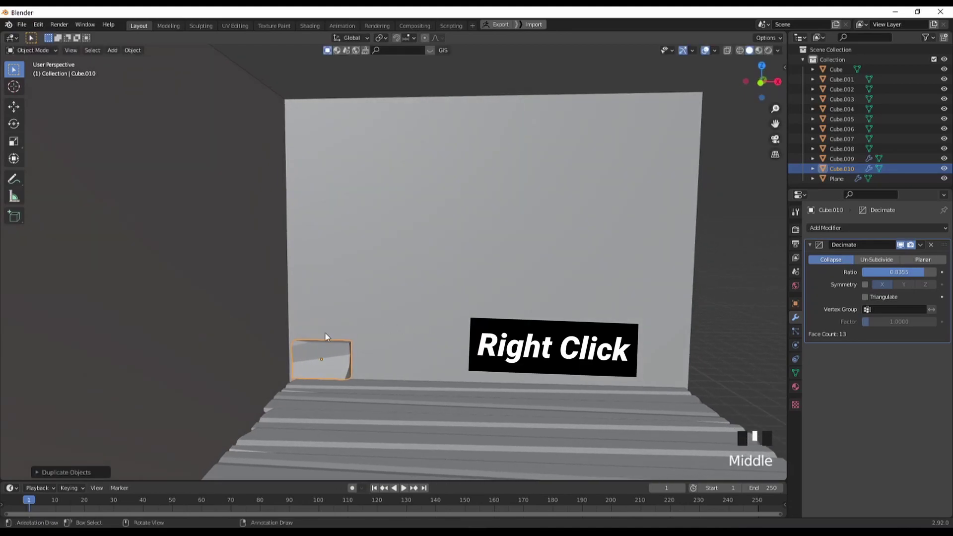
middle_click_drag(327, 365, 432, 330, "shift")
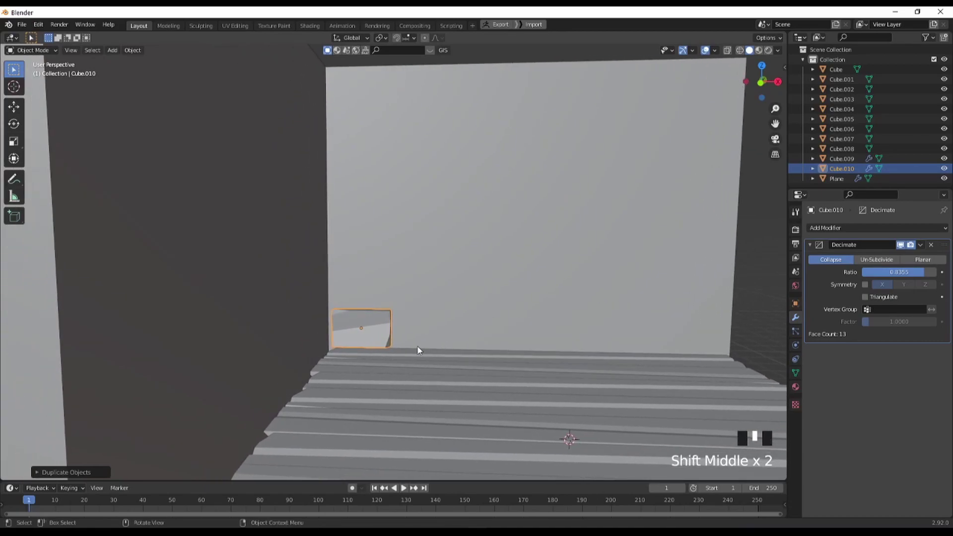
key("g")
key("x")
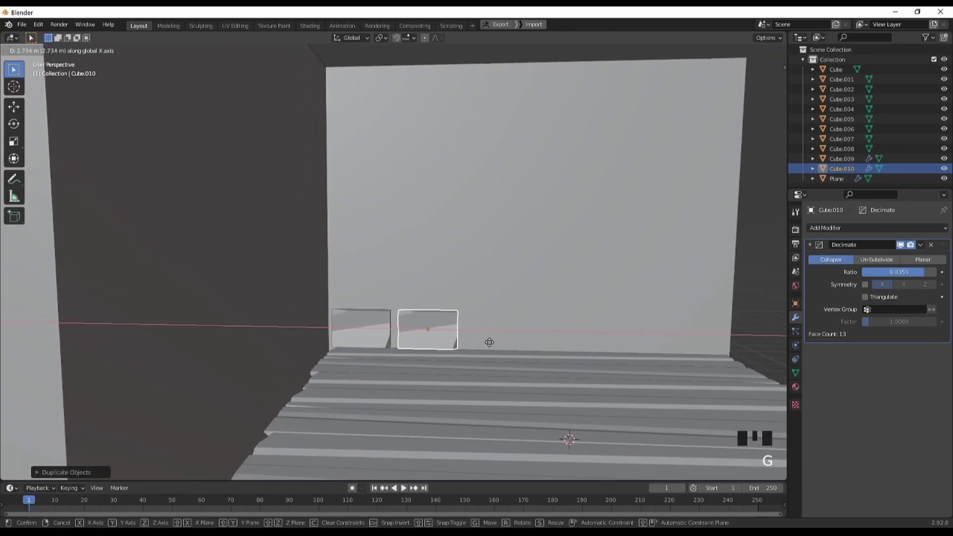
left_click(481, 342)
Rotate the second brick about 180 degrees around the Y axis so it differs from the first
middle_click_drag(394, 327, 451, 350)
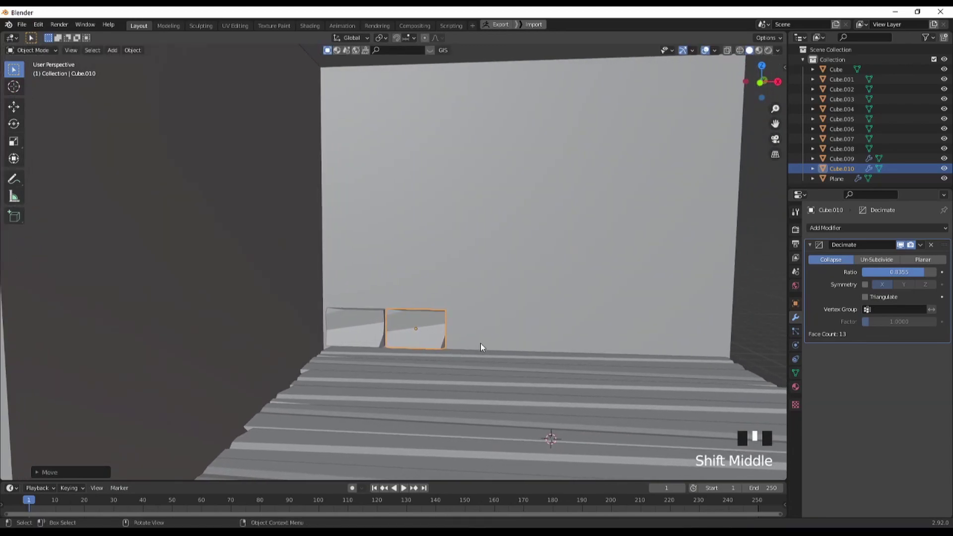
key("r")
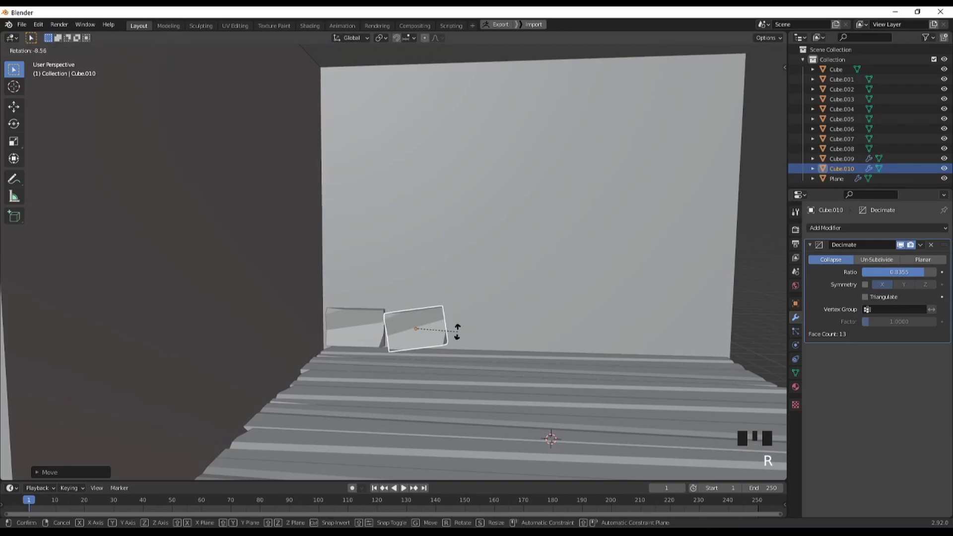
key("y")
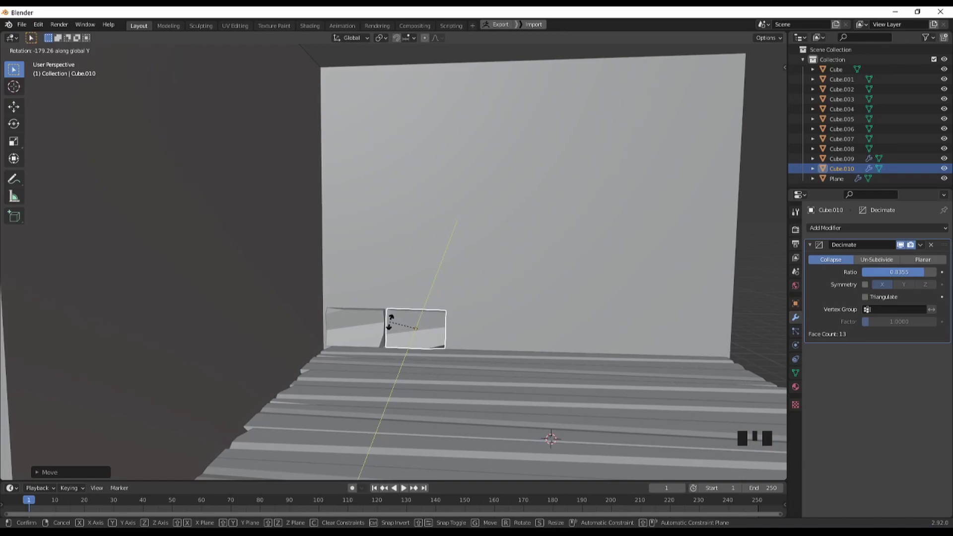
left_click(400, 319)
middle_click_drag(407, 319, 467, 335)
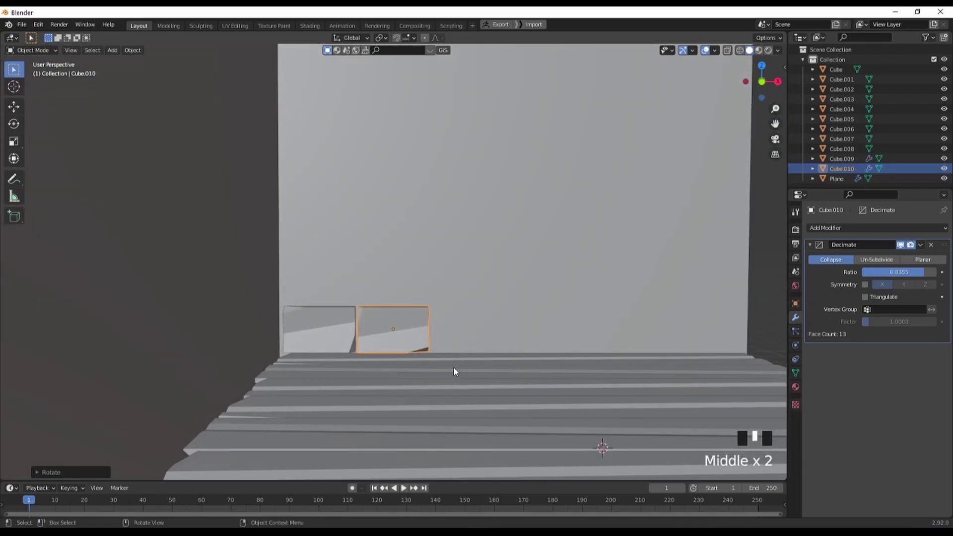
middle_click_drag(519, 342, 409, 335)
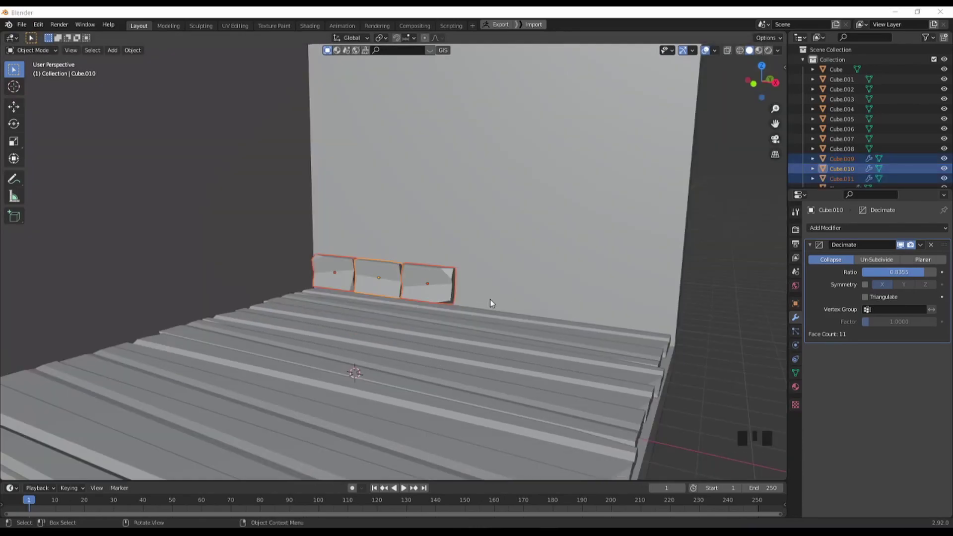
Duplicate the three bricks and move the copies along X to extend the bottom row to six bricks
middle_click_drag(490, 299, 493, 306)
key("shift+d")
key("x")
left_click(663, 331)
Select all six bricks of the bottom row and scale them along X to fit the wall's width
left_click(541, 294, "shift")
left_click(541, 294)
left_click(609, 301)
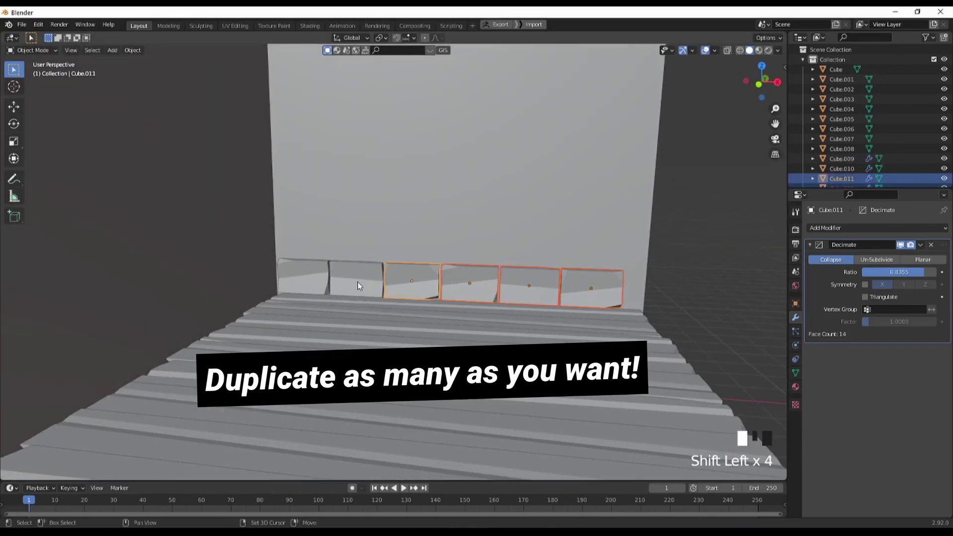
left_click(412, 281, "shift")
key("s")
key("x")
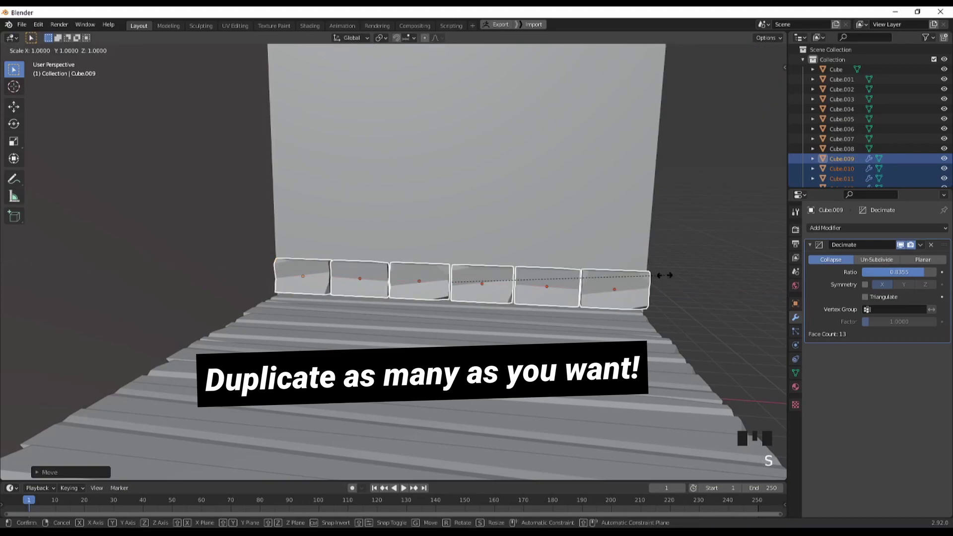
left_click(601, 287)
Duplicate the brick row upward along Z as a second course and shift it along X to stagger the joints
key("shift+d")
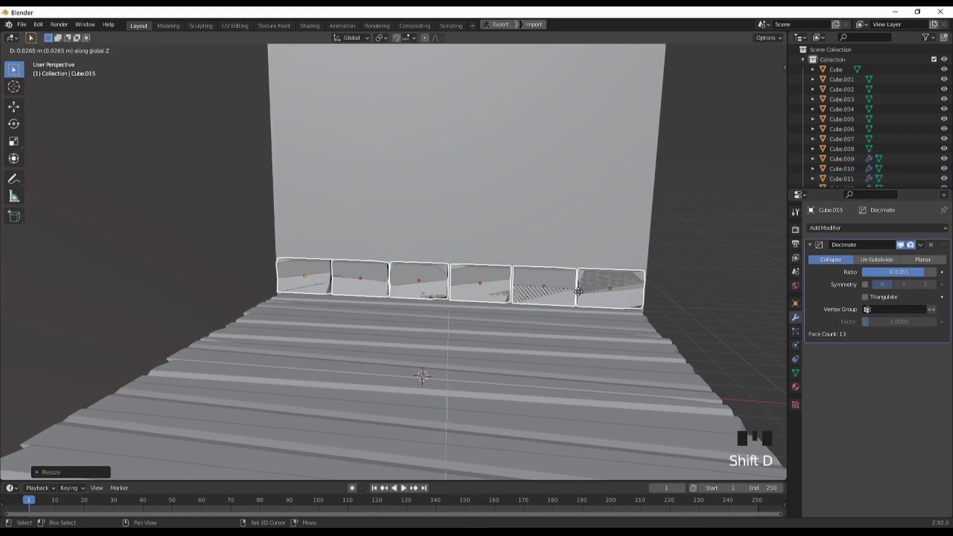
key("z")
left_click(608, 343)
key("g")
key("x")
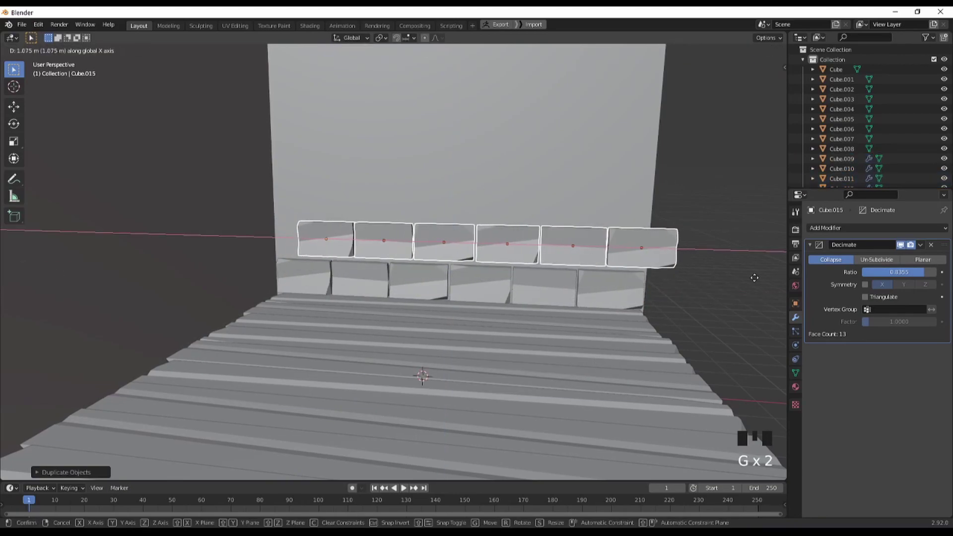
left_click(639, 282)
In front orthographic view, knife a vertical cut with cut through enabled across the second row's overhanging end brick, at the wall's edge
key("KP_1")
scroll(607, 209, "up", 6)
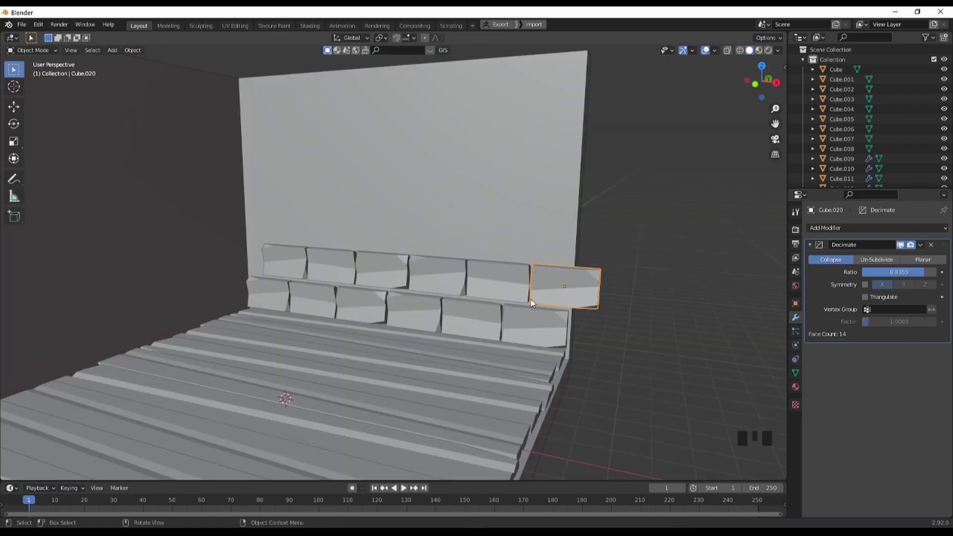
middle_click_drag(479, 300, 546, 255, "shift")
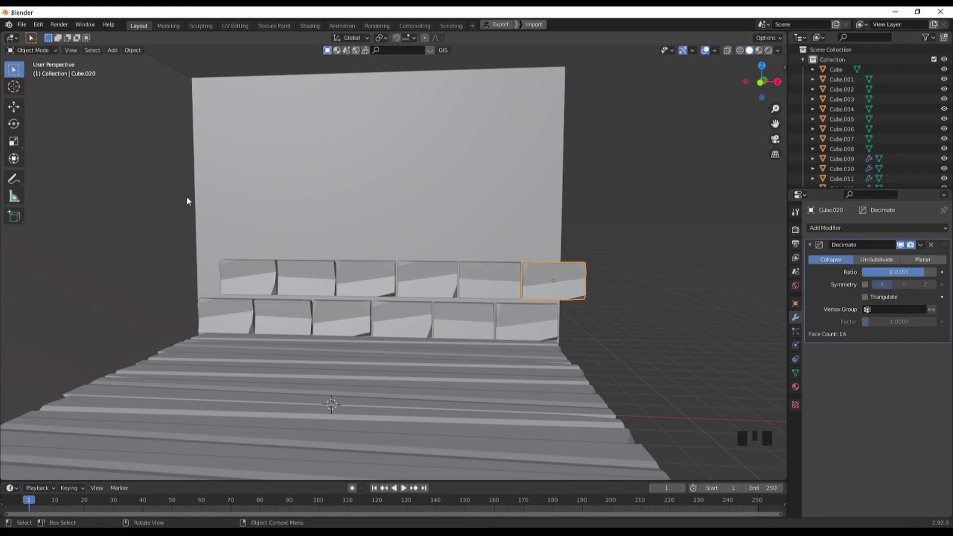
middle_click_drag(419, 331, 410, 326, "shift")
key("KP_1")
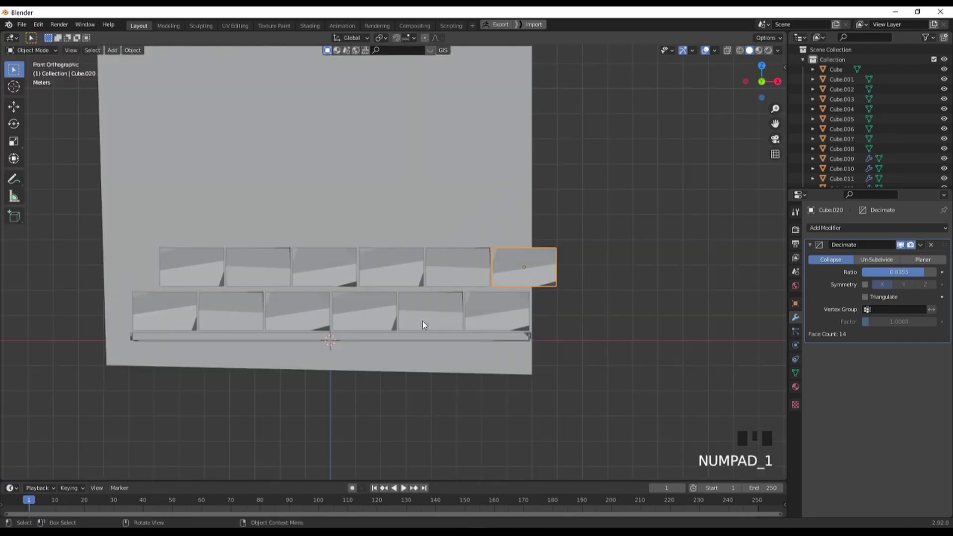
left_click(548, 270)
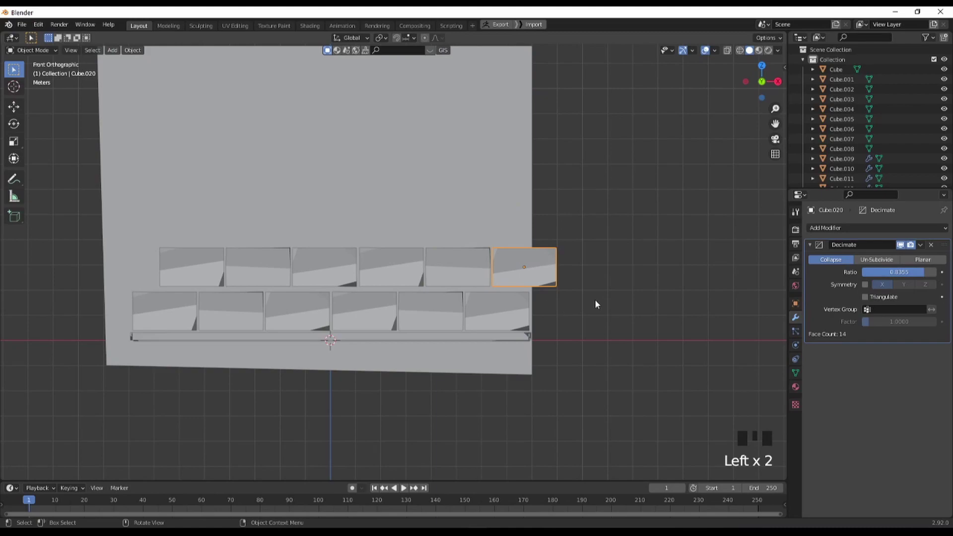
scroll(595, 302, "up", 4)
middle_click_drag(545, 283, 372, 274, "shift")
key("Tab")
key("k")
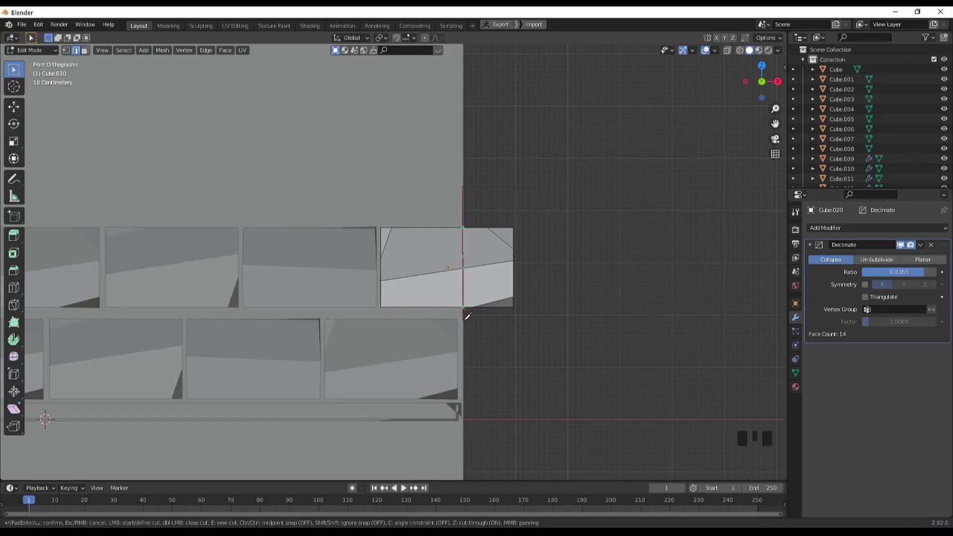
key("Return")
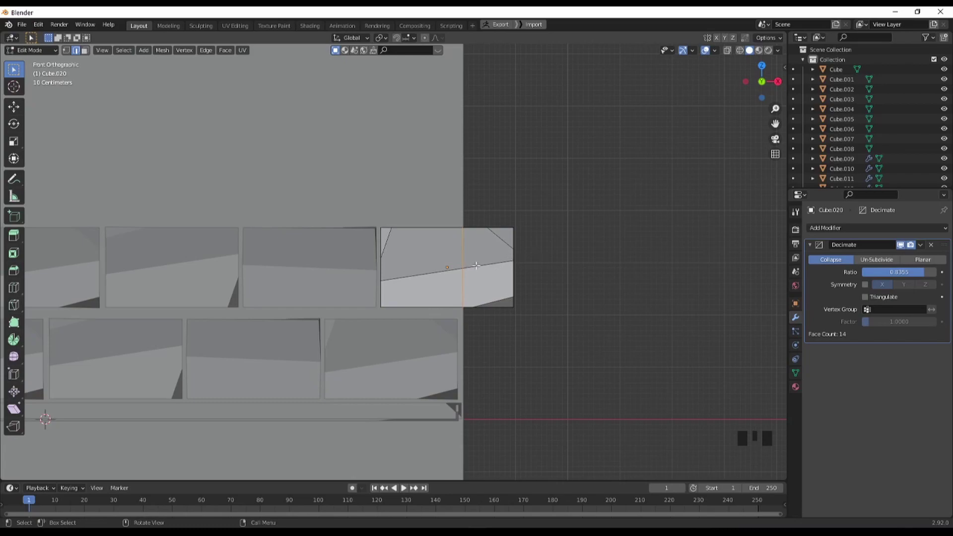
Try to box-select the end brick's overhanging faces beyond the knife cut without X-ray and check the selection from another angle
left_click_drag(532, 159, 490, 330)
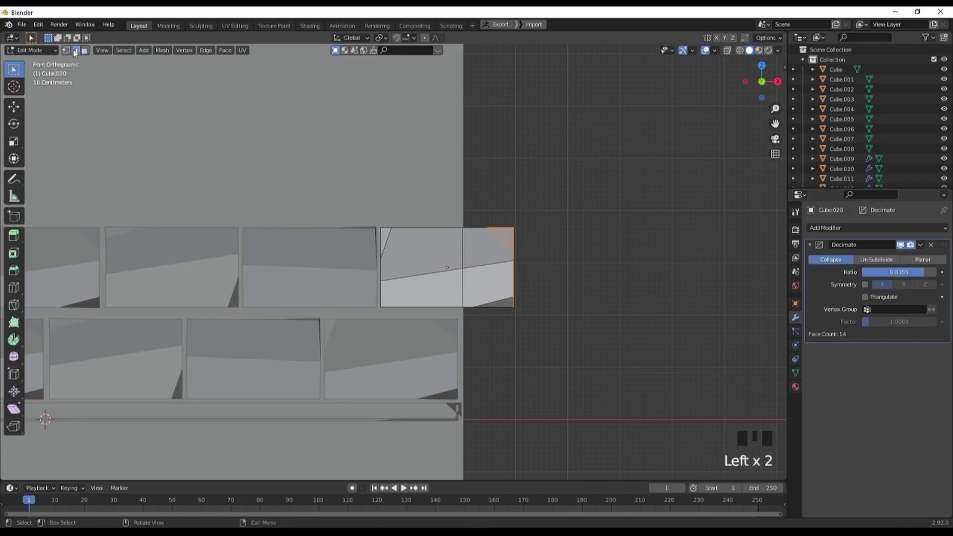
left_click_drag(579, 189, 481, 349)
middle_click_drag(481, 348, 534, 347)
key("KP_1")
key("KP_1")
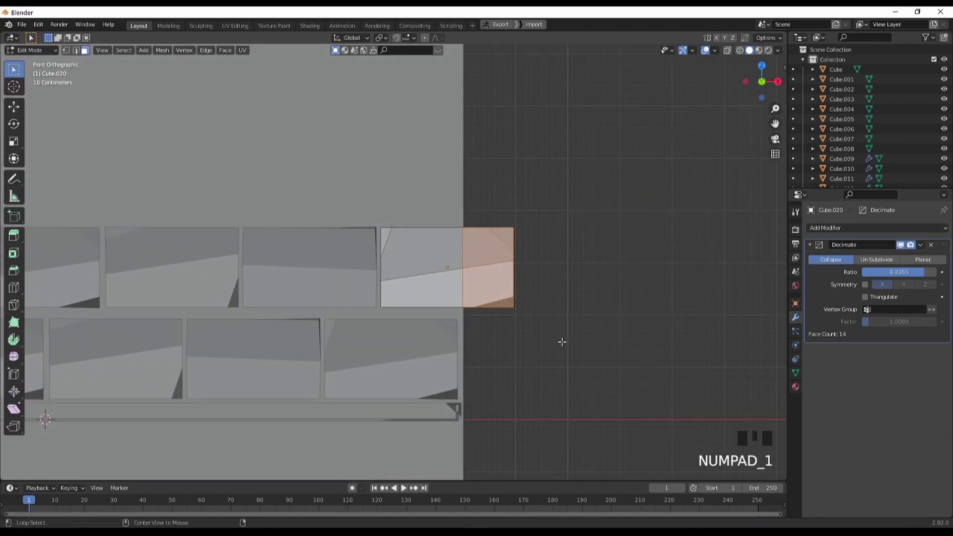
With X-ray enabled, box-select all faces of the end brick beyond the wall's edge and delete them as faces
key("alt+z")
left_click(567, 304)
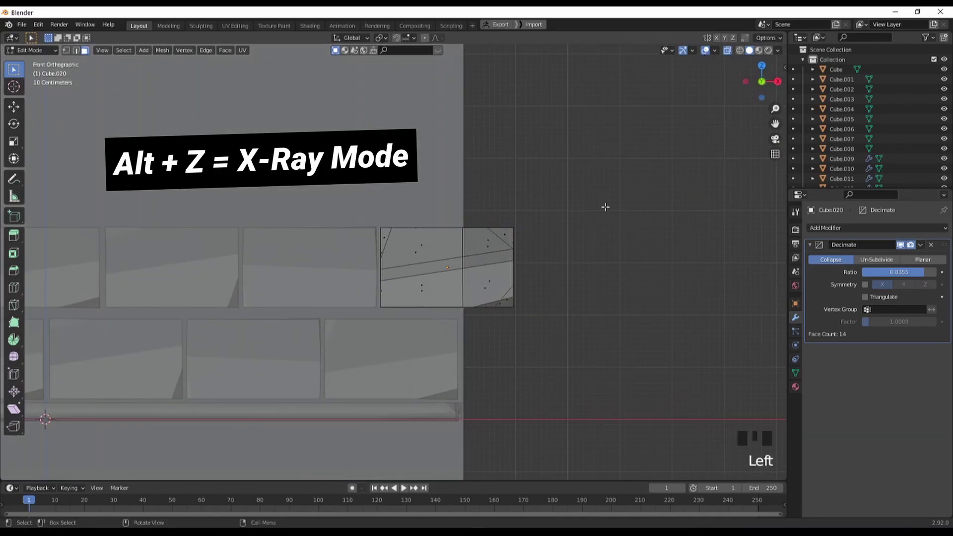
left_click_drag(551, 208, 477, 351)
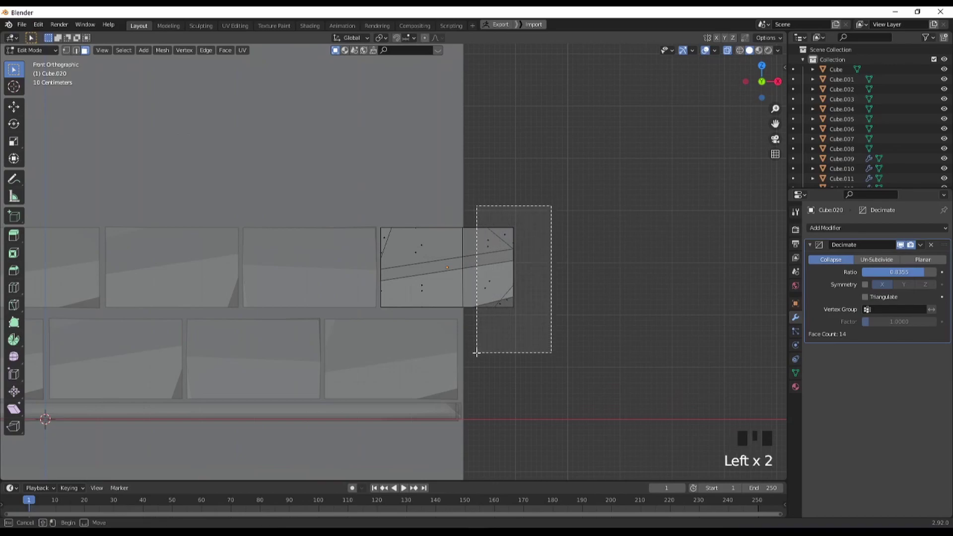
middle_click_drag(506, 348, 602, 356)
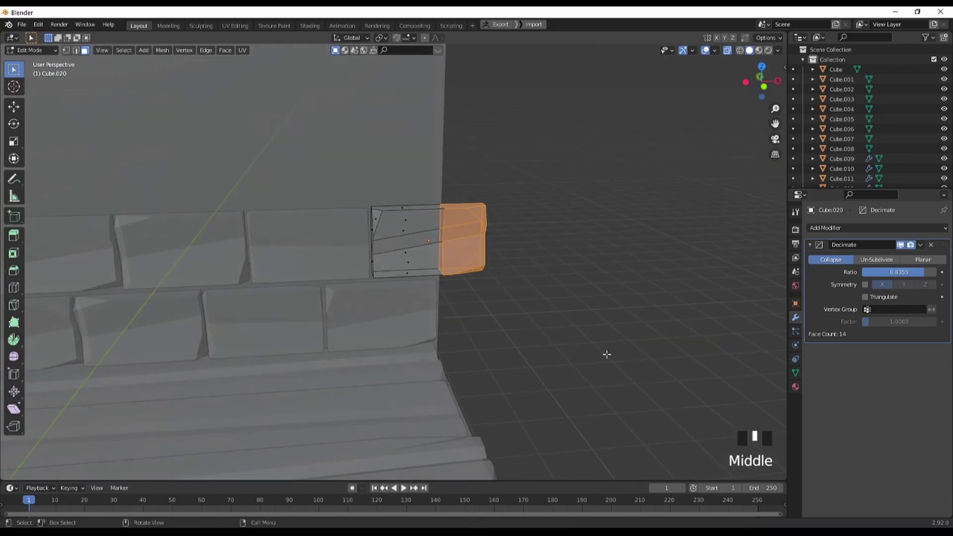
key("KP_1")
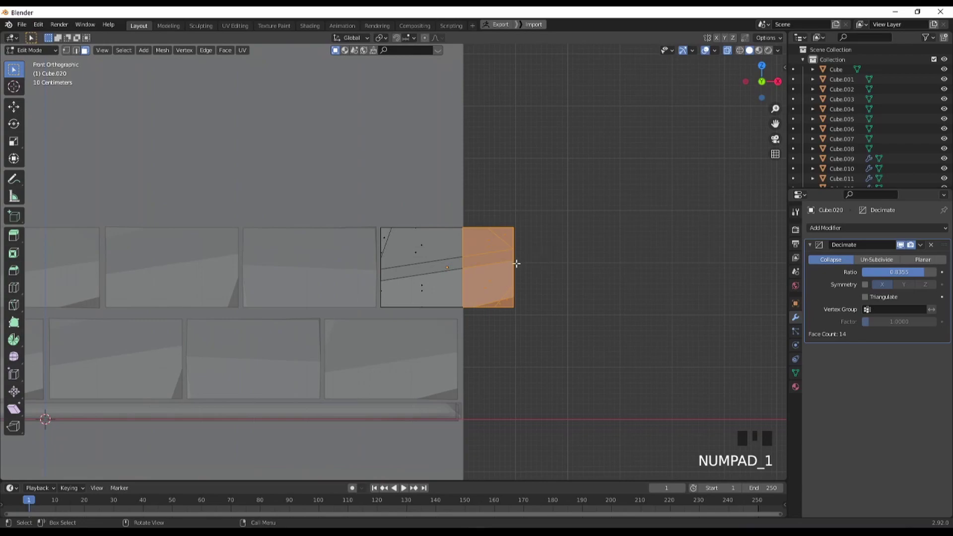
key("x")
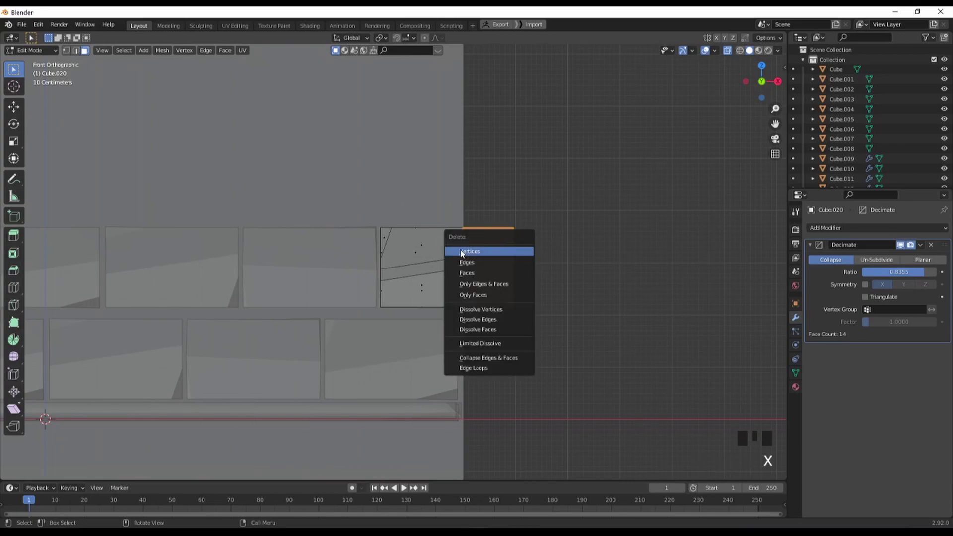
left_click(469, 272)
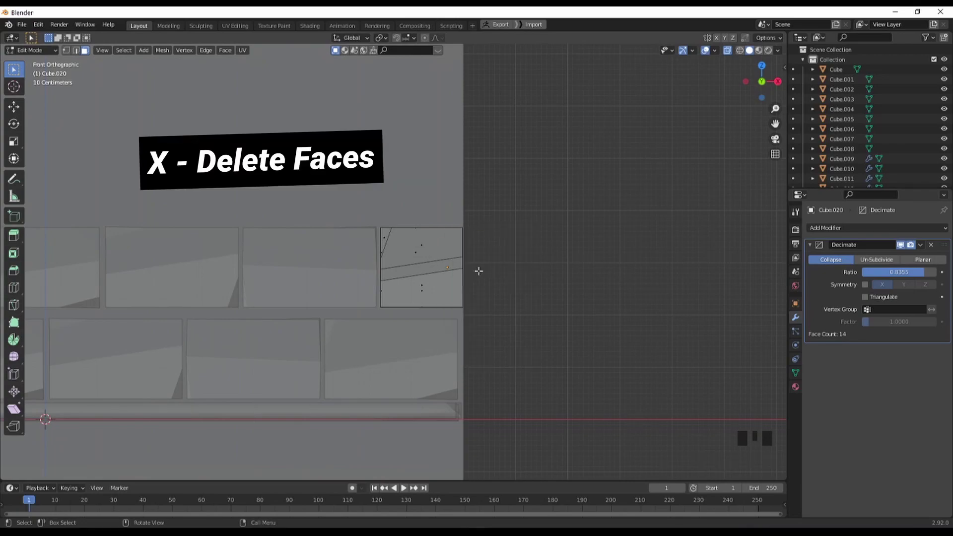
Turn off X-ray and, in edge select mode, fill part of the trimmed brick's open end with a face
middle_click_drag(530, 275, 476, 296)
scroll(492, 283, "up", 3)
left_click(507, 294)
key("Tab")
key("alt+z")
key("Tab")
key("2")
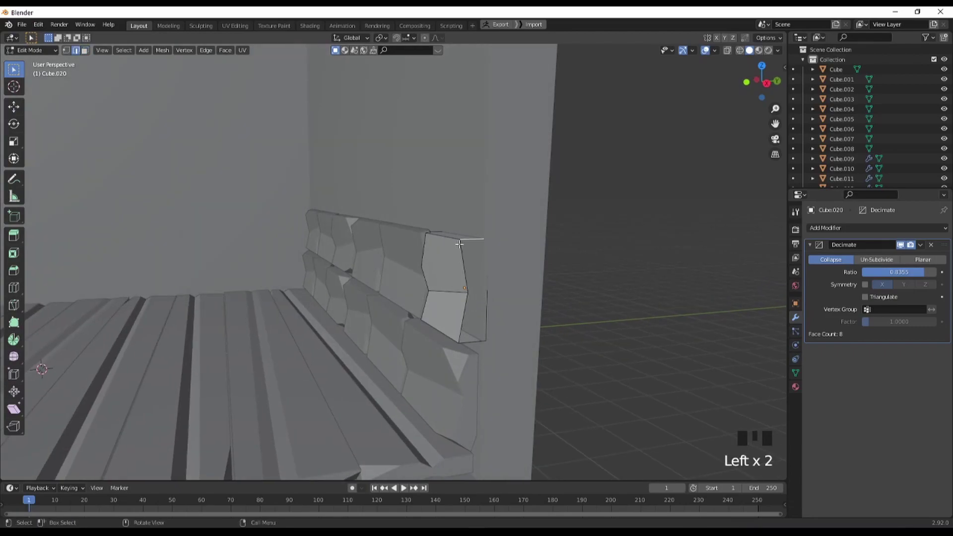
key("f")
Fill the remaining gap in the trimmed brick's cut end with a face and return to Object Mode
middle_click_drag(466, 288, 403, 284)
mouse_move(364, 282)
middle_mouse_down("shift")
mouse_move(323, 293)
mouse_move(368, 296)
middle_mouse_up("shift")
middle_click_drag(467, 343, 528, 328, "shift")
key("f")
scroll(454, 311, "down", 4)
scroll(436, 293, "down", 2)
mouse_move(436, 293)
middle_mouse_down("shift")
mouse_move(461, 291)
mouse_move(450, 282)
middle_mouse_up("shift")
scroll(462, 290, "down", 2)
key("Tab")
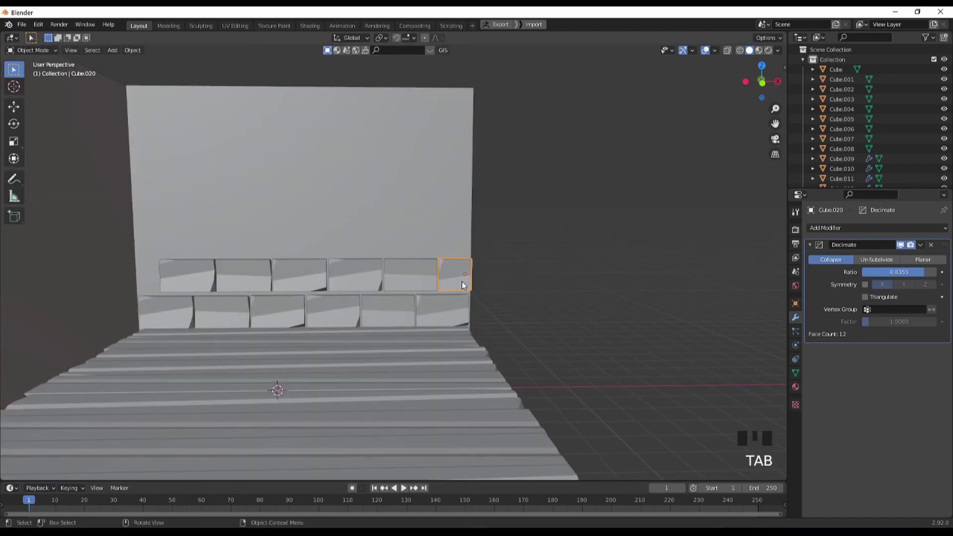
Duplicate the trimmed brick along X to the second row's opposite end, then narrow it along X and slide it into the gap
key("shift+d")
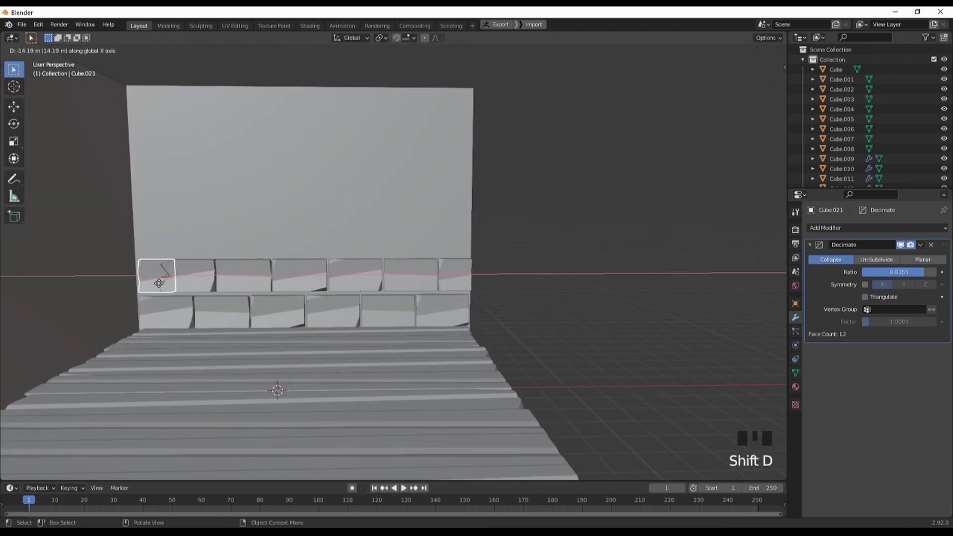
left_click(147, 284)
key("s")
key("x")
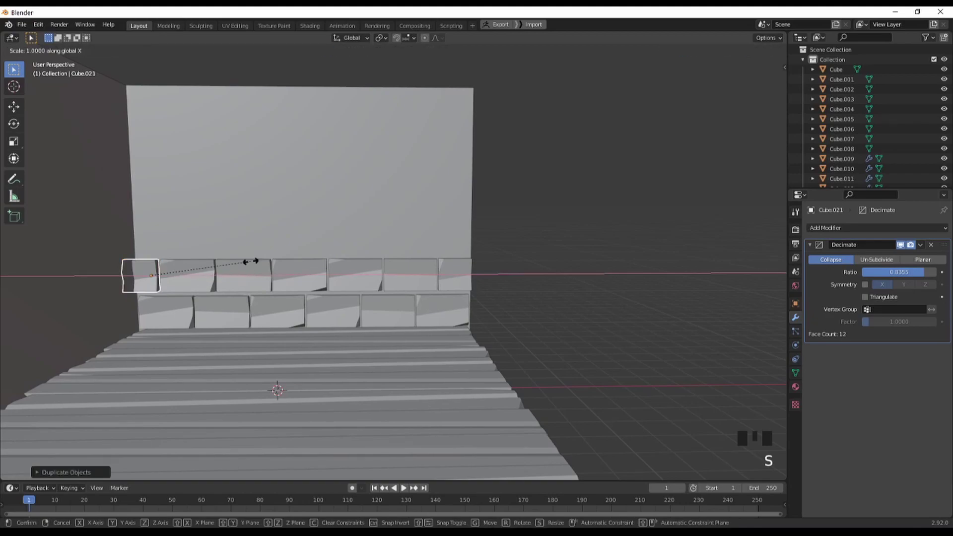
left_click(217, 266)
key("g")
key("x")
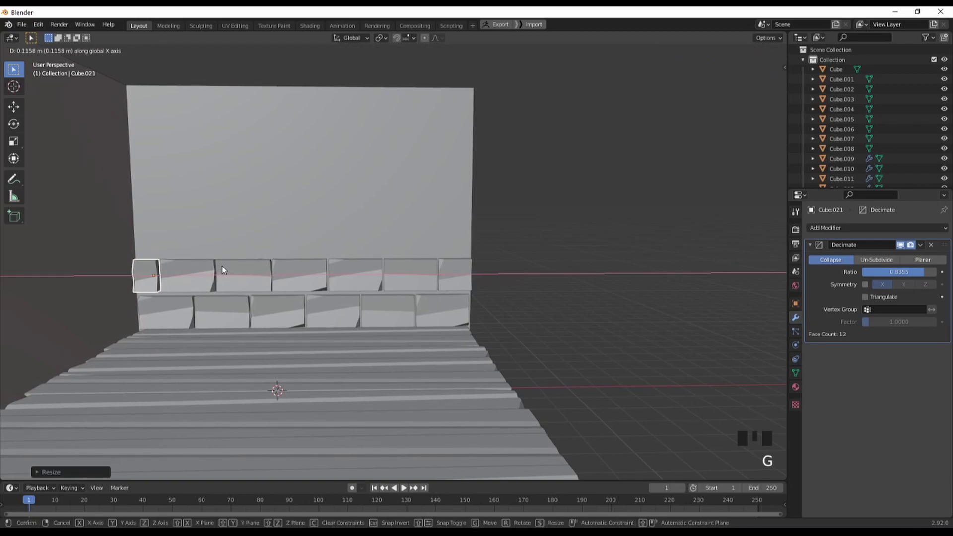
left_click(221, 266)
Select all seven bricks of the second row and scale them along X to fit the wall's width
middle_click_drag(221, 266, 353, 287, "shift")
key("g")
key("g")
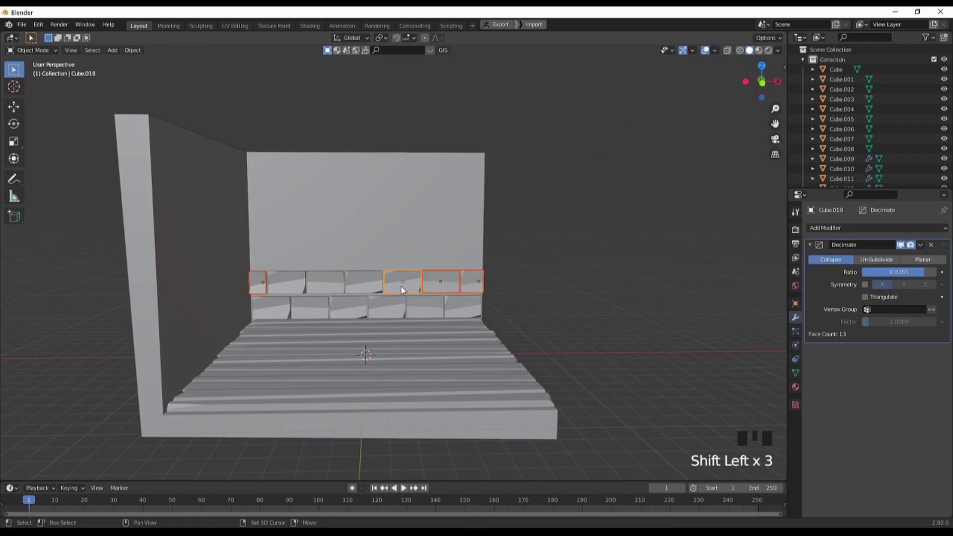
left_click(403, 283, "shift")
left_click(364, 283, "shift")
left_click(326, 283, "shift")
left_click(287, 283, "shift")
key("s")
key("x")
left_click(472, 271)
Duplicate both brick rows upward along Z as the third and fourth courses and rotate the copies to vary the pattern
scroll(368, 298, "up", 5)
left_click(752, 279)
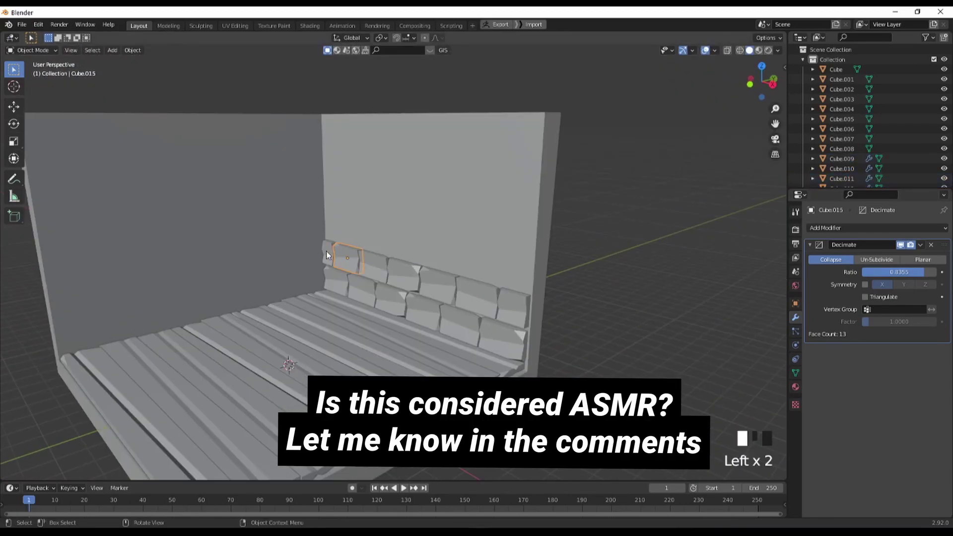
left_click(331, 258, "shift")
left_click(404, 272, "shift")
left_click(527, 295, "shift")
left_click(506, 328, "shift")
left_click(426, 307, "shift")
left_click(336, 287, "shift")
key("shift+d")
key("z")
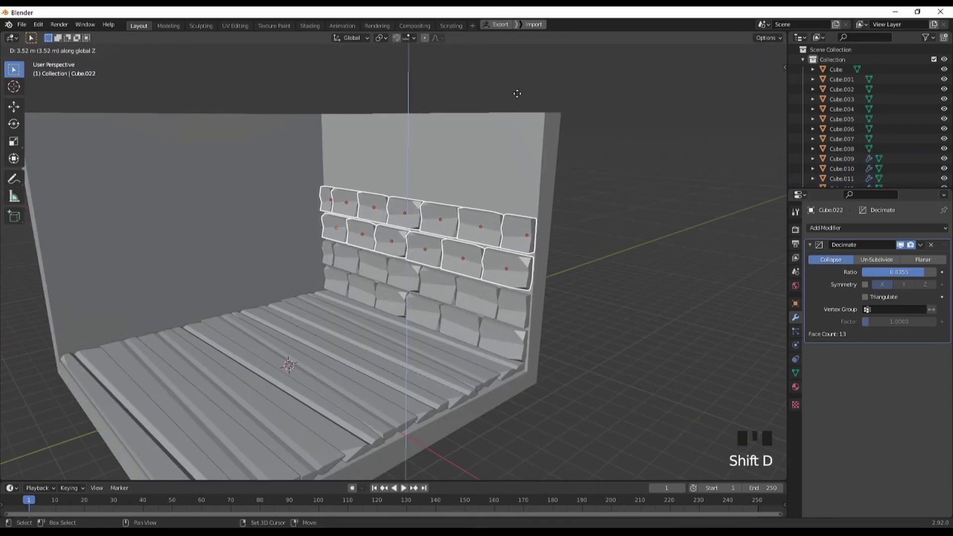
key("r")
left_click(715, 229)
Bevel parts of two bricks in the new upper rows in Edit Mode to vary their chipped shapes
middle_click_drag(715, 228, 546, 267)
left_click(546, 267)
scroll(546, 268, "up", 5)
key("Tab")
key("ctrl+b")
key("Tab")
middle_click_drag(435, 290, 464, 293, "shift")
key("shift+a")
key("Tab")
key("ctrl+b")
left_click(318, 282)
key("Tab")
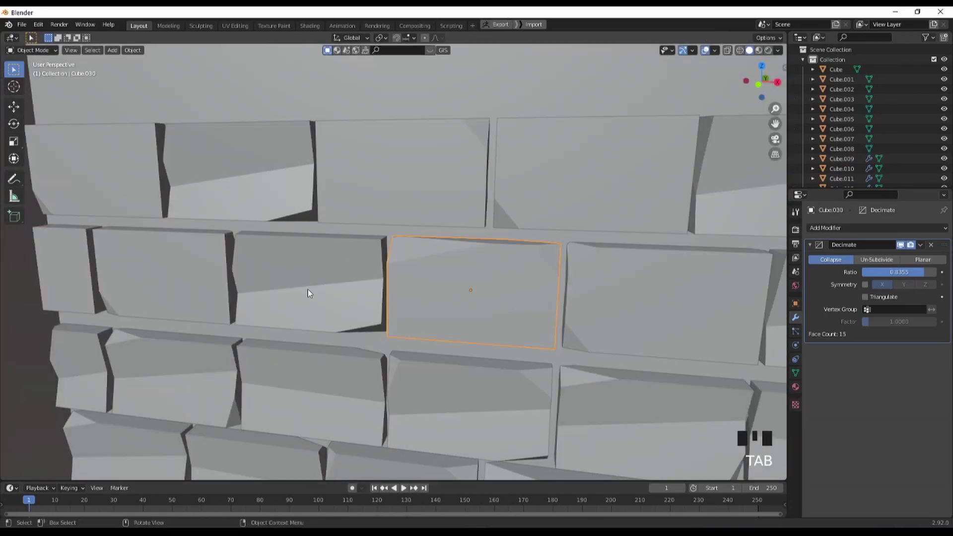
Bevel the third brick of the third row in Edit Mode to reshape its chipped outline
left_click(313, 281)
key("Tab")
key("ctrl+b")
left_click(360, 237)
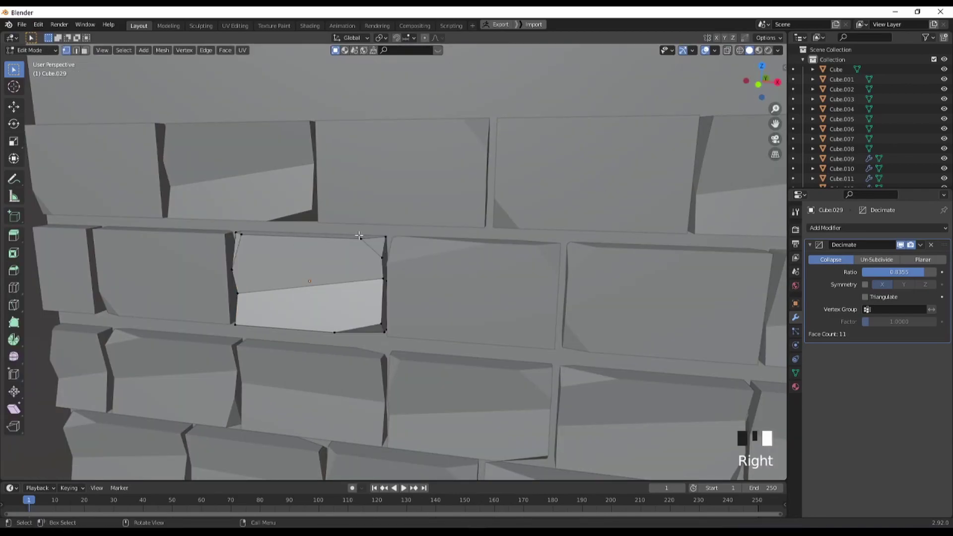
middle_click_drag(360, 236, 386, 247)
key("ctrl+b")
left_click(367, 255)
key("Tab")
Move a vertex on another upper-row brick to make its shape more irregular
scroll(303, 298, "down", 3)
left_click(270, 280)
key("Tab")
left_click(293, 249)
key("g")
left_click(291, 253)
key("Tab")
Bevel two more bricks in the upper rows, one after the other, to add further chips
left_click(232, 209)
key("Tab")
left_click(248, 182)
key("ctrl+b")
left_click(238, 189)
key("Tab")
left_click(406, 201)
key("Tab")
left_click(354, 237)
key("ctrl+b")
left_click(367, 238)
key("Tab")
Bevel one last upper-row brick farther along the wall and return to Object Mode
middle_click_drag(367, 238, 365, 288)
scroll(365, 288, "down", 3)
left_click(537, 309)
key("Tab")
scroll(415, 228, "up", 4)
key("ctrl+b")
left_click(411, 222)
key("Tab")
Select all bricks of the third and fourth rows from the object list
scroll(411, 222, "down", 6)
middle_click_drag(318, 248, 400, 251, "shift")
left_click(329, 291)
left_click(839, 80)
left_click(846, 120)
left_click(844, 128)
left_click(844, 139)
left_click(844, 148)
left_click(844, 159)
scroll(847, 149, "down", 8)
left_click(848, 158, "shift")
left_click(843, 51, "shift")
key("ctrl+z")
Try duplicating the third and fourth brick rows upward along Z, then undo the copies
key("shift+d")
key("z")
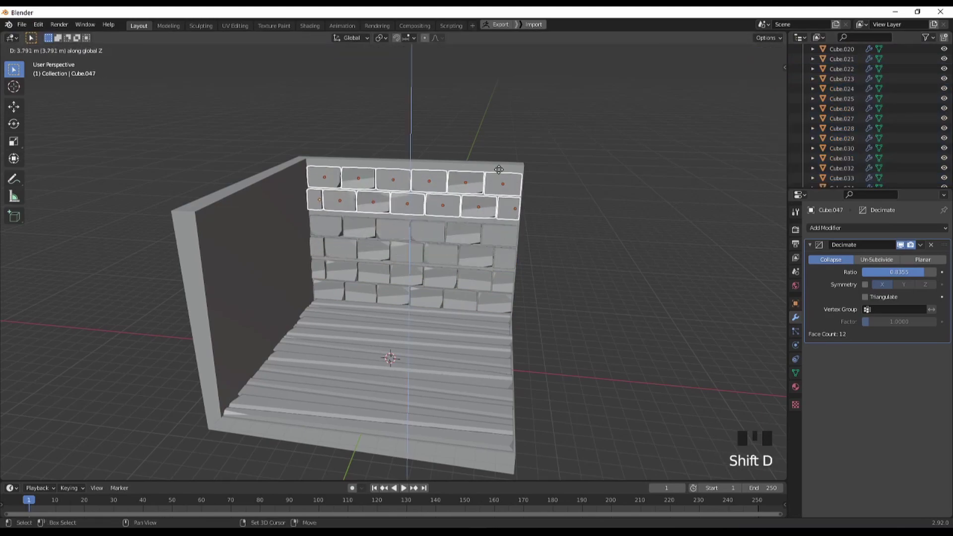
left_click(490, 200)
scroll(553, 255, "up", 3)
middle_click_drag(553, 255, 443, 277, "shift")
key("ctrl+z")
key("ctrl+shift+z")
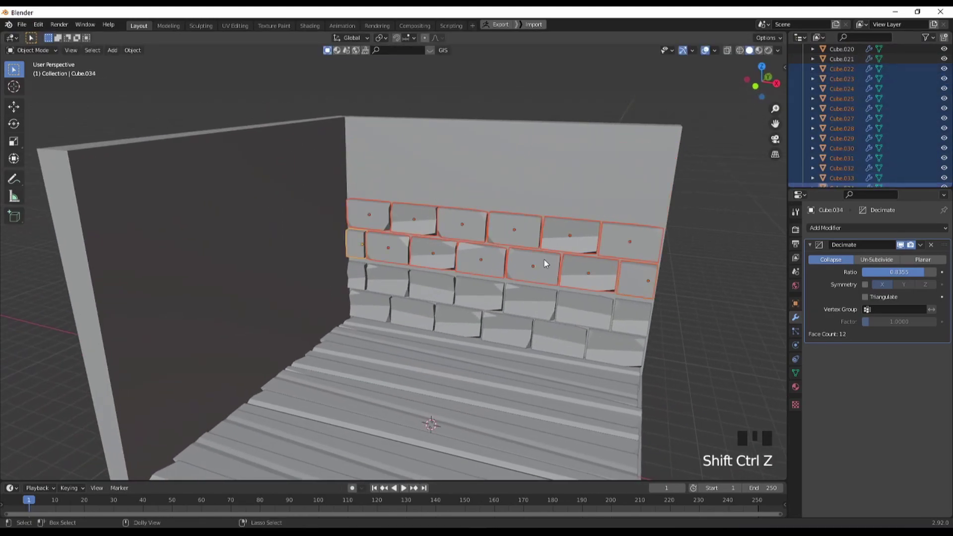
Rotate the third and fourth brick rows together 180 degrees about the X axis
type("rx180")
left_click(702, 253)
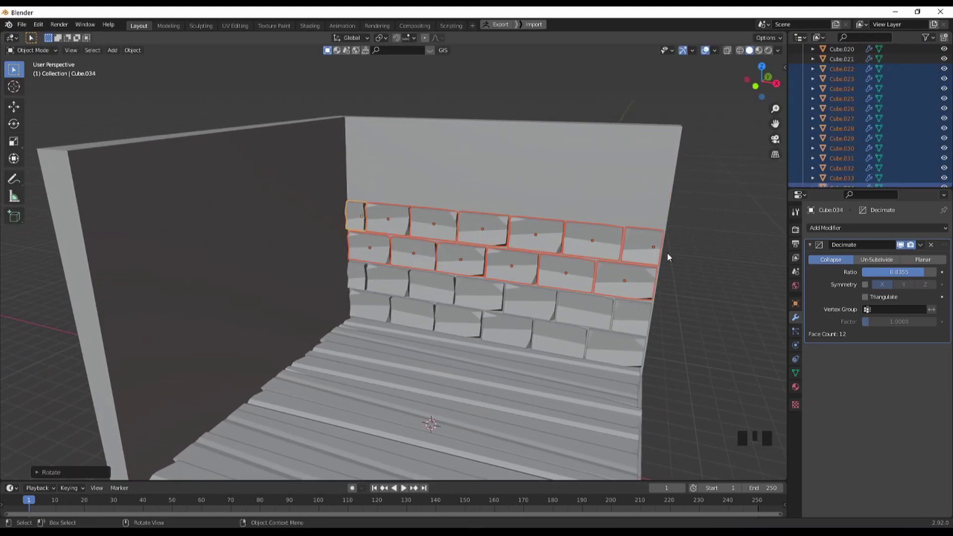
key("ctrl+z")
Select all bricks of the fourth row and rotate them 180 degrees about the Y axis
middle_click_drag(547, 256, 503, 255, "shift")
left_click(321, 217)
left_click(354, 220, "shift")
left_click(400, 228, "shift")
left_click(597, 246, "shift")
type("ry180")
left_click(597, 245)
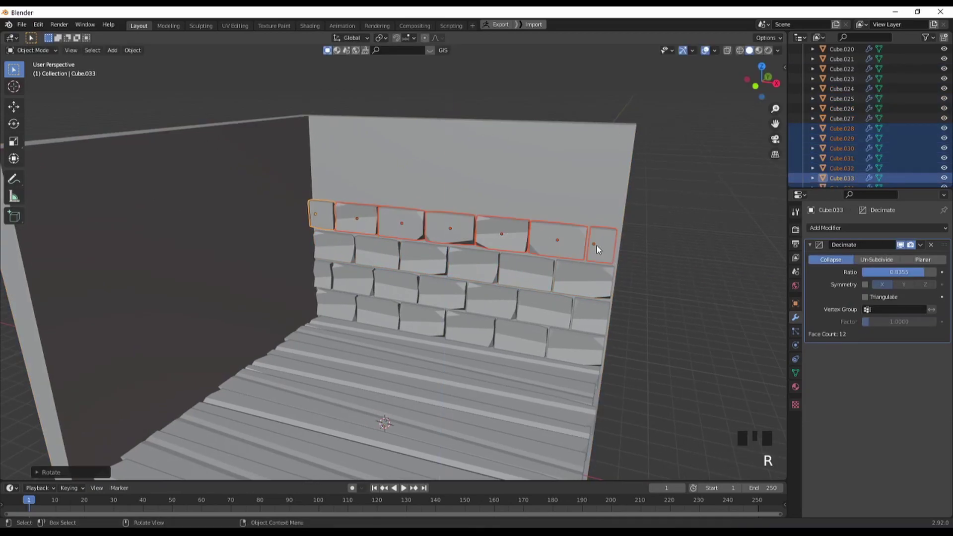
Move the fourth brick row along X to line it up with the wall's edges
middle_click_drag(597, 245, 627, 239)
key("g")
key("x")
left_click(569, 230)
middle_click_drag(568, 230, 536, 237)
Select the third and fourth brick rows and duplicate them upward along Z as the fifth and sixth courses
left_click(344, 305)
left_click(331, 250)
left_click(378, 252, "shift")
left_click(428, 255, "shift")
left_click(482, 257, "shift")
left_click(459, 225, "shift")
key("shift+d")
key("z")
left_click(462, 175)
scroll(850, 154, "down", 12)
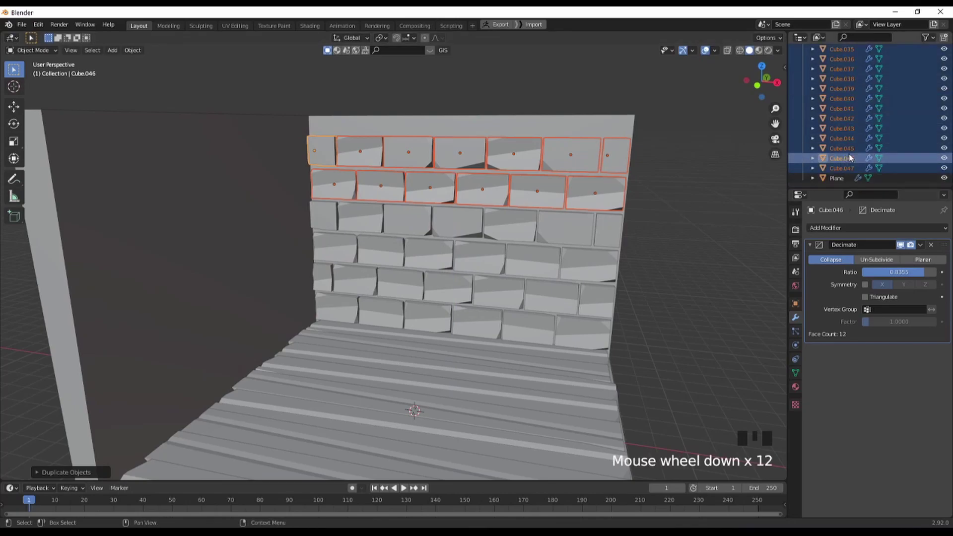
Select every brick on the back wall and stretch them together along Z to fill the wall's height
scroll(850, 152, "up", 20)
left_click(847, 156, "shift")
left_click(845, 128, "shift")
middle_click_drag(517, 281, 591, 229)
middle_click_drag(591, 228, 589, 283, "shift")
left_click(604, 149, "shift")
key("s")
key("z")
left_click(599, 96)
scroll(616, 273, "down", 3)
left_click(617, 277)
middle_click_drag(539, 344, 414, 263, "shift")
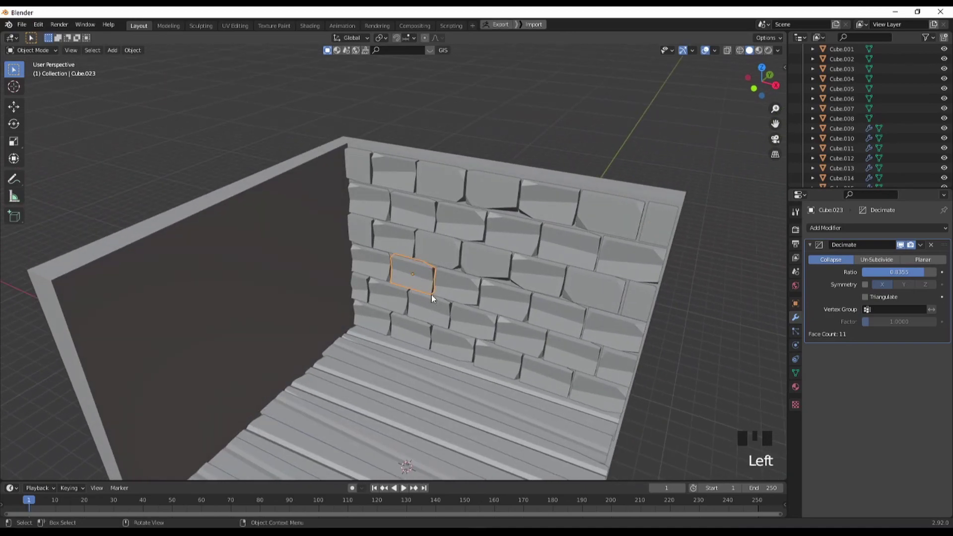
key("Tab")
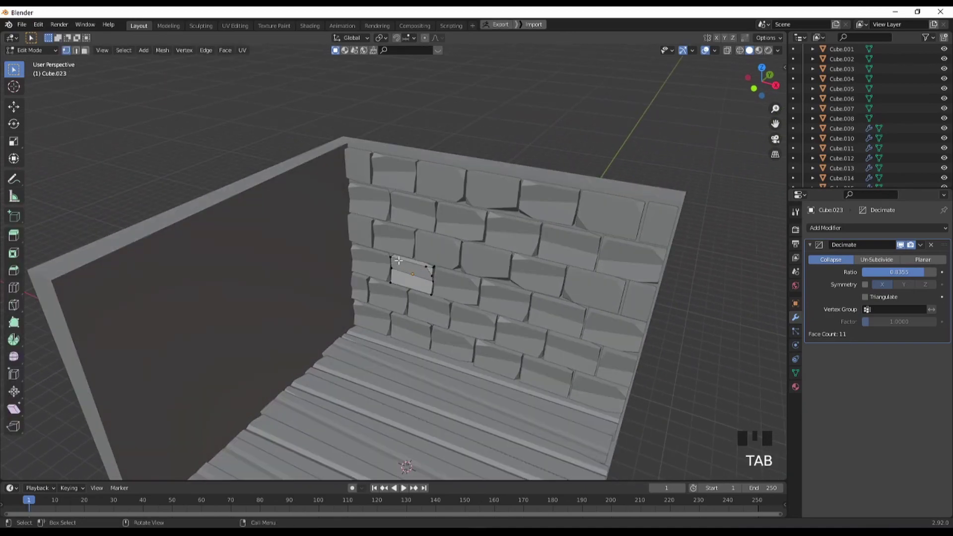
key("Tab")
left_click(446, 251)
mouse_move(441, 276)
middle_mouse_down()
mouse_move(457, 258)
mouse_move(419, 257)
mouse_move(426, 266)
mouse_move(410, 283)
mouse_move(438, 283)
middle_mouse_up()
scroll(426, 266, "down", 4)
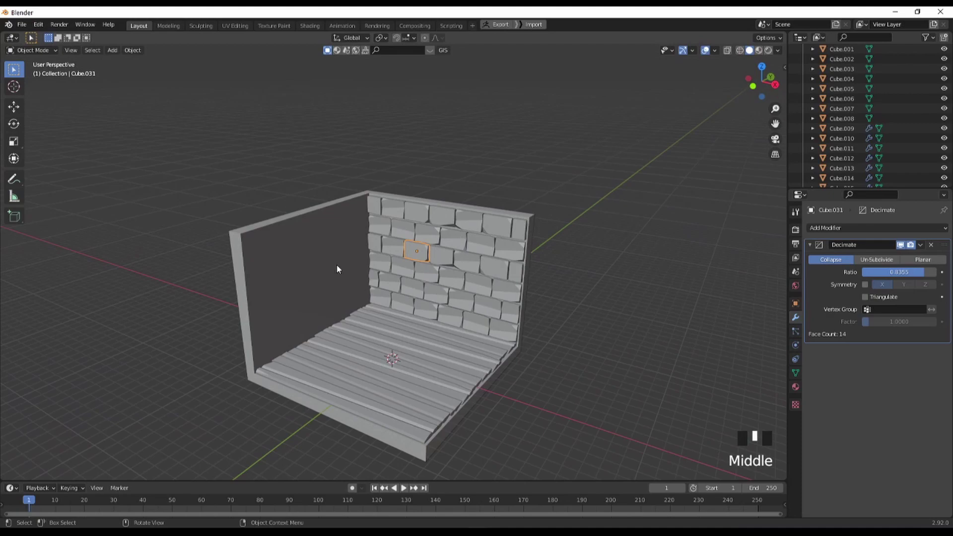
middle_click_drag(321, 265, 452, 258, "shift")
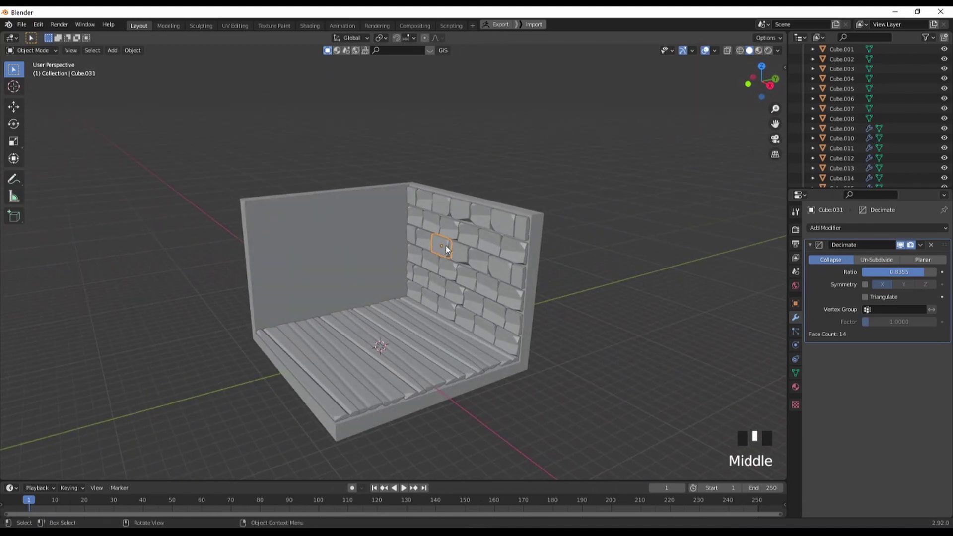
key("shift+f")
key("Escape")
key("shift+d")
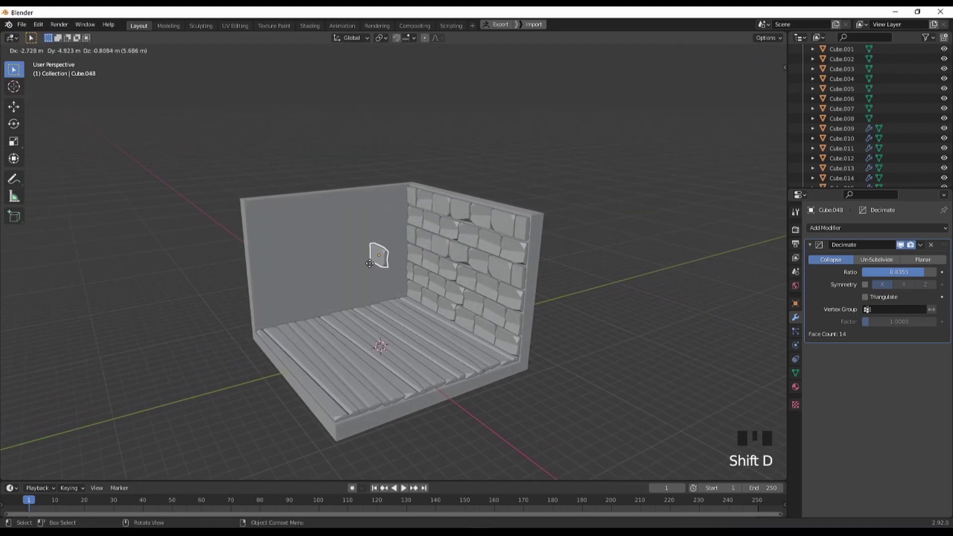
key("r")
key("ctrl+z")
key("ctrl+z")
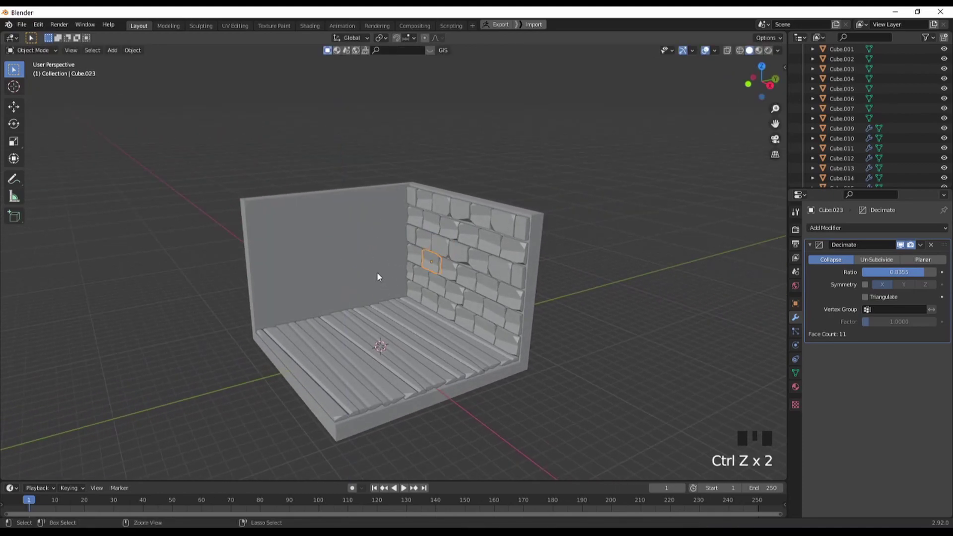
middle_click_drag(500, 335, 502, 272)
middle_click_drag(419, 236, 412, 194, "shift")
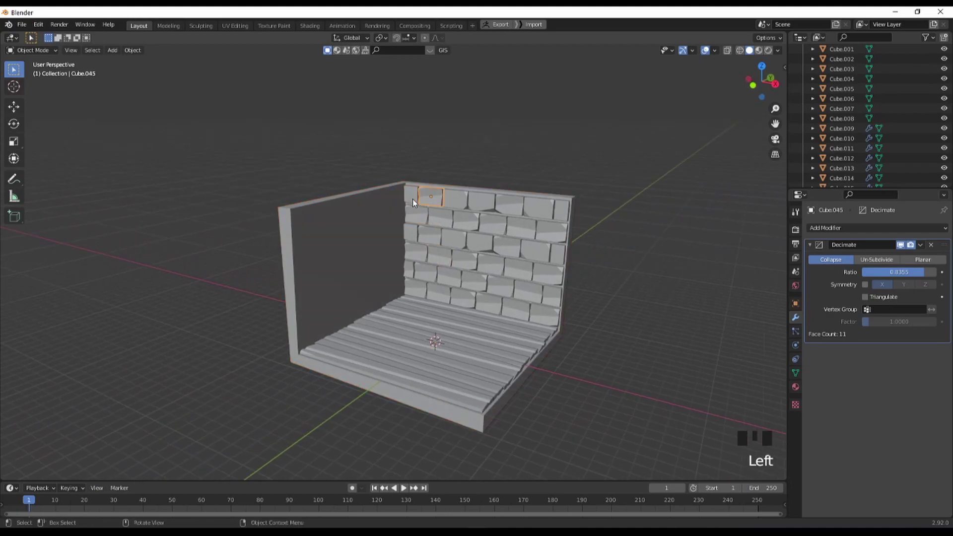
left_click(455, 202, "shift")
left_click(481, 204, "shift")
left_click(504, 213, "shift")
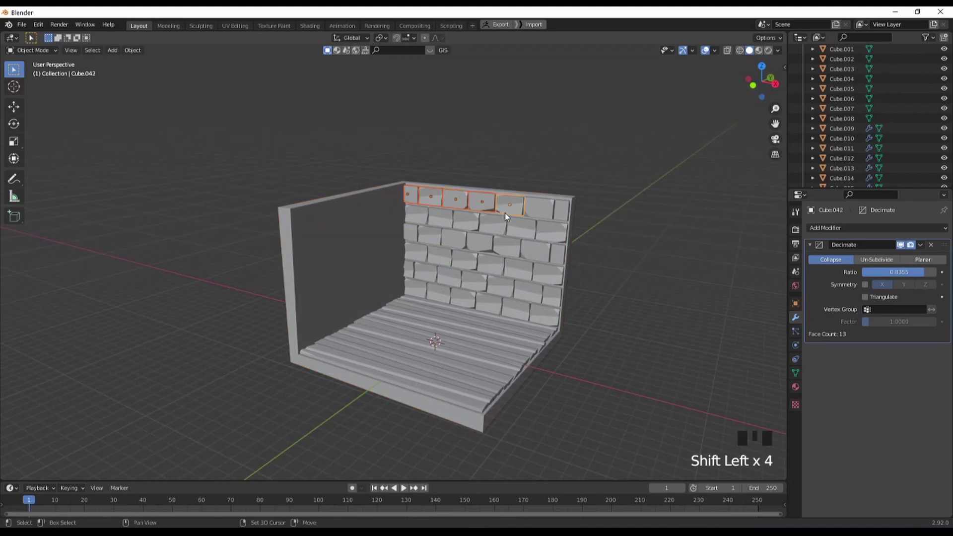
Select all bricks from Cube.009 to Cube.047, duplicate them in place, and rotate the copies 90 degrees about the Z axis
left_click(834, 157)
scroll(842, 147, "up", 4)
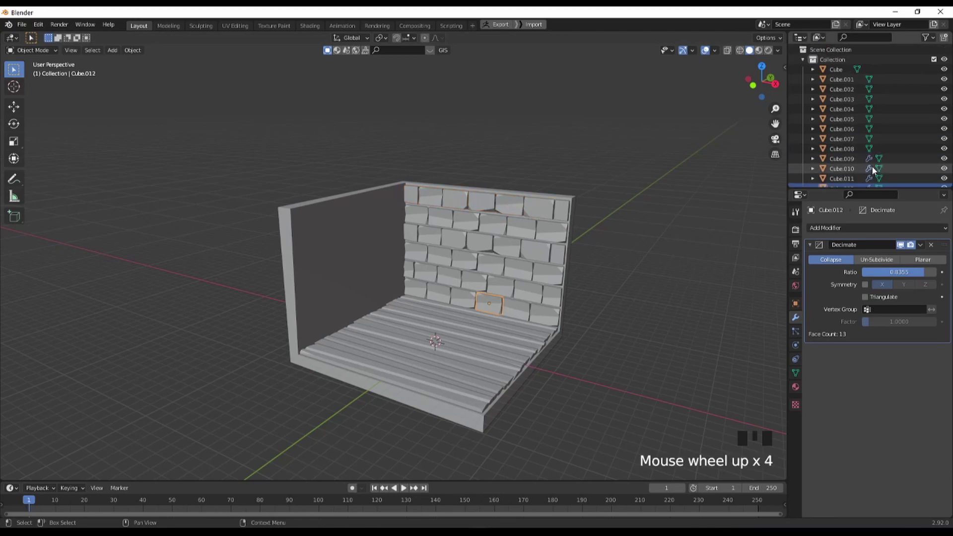
left_click(840, 157)
scroll(847, 147, "down", 20)
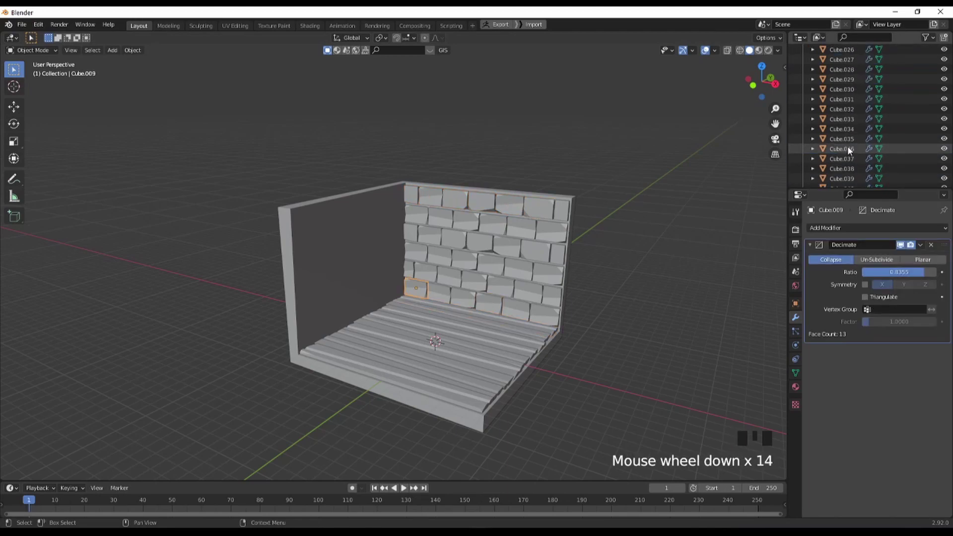
left_click(838, 167, "shift")
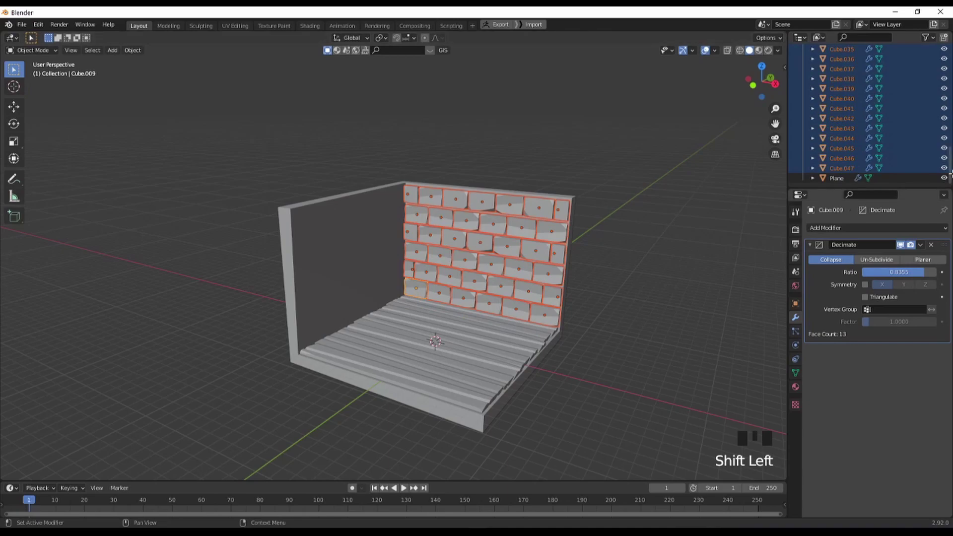
middle_click_drag(551, 278, 500, 276)
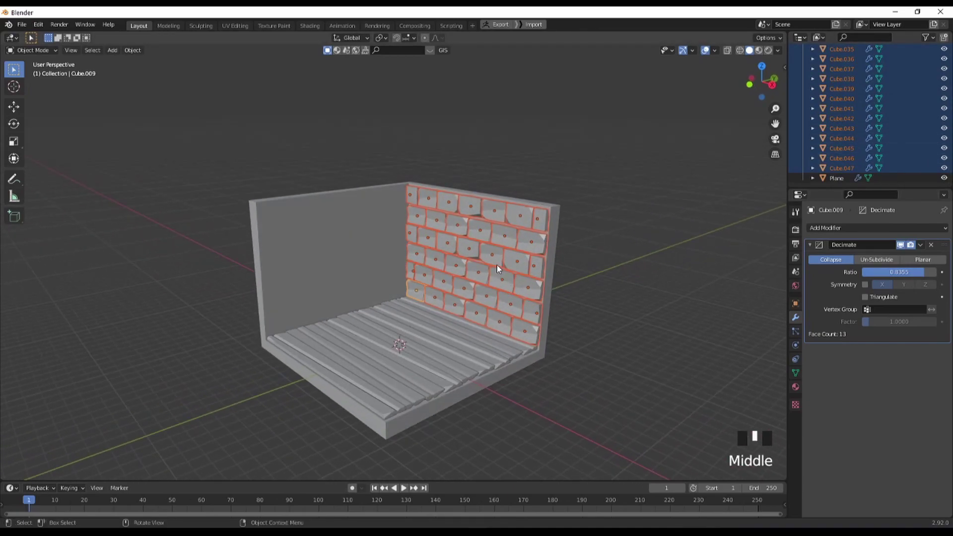
key("shift+d")
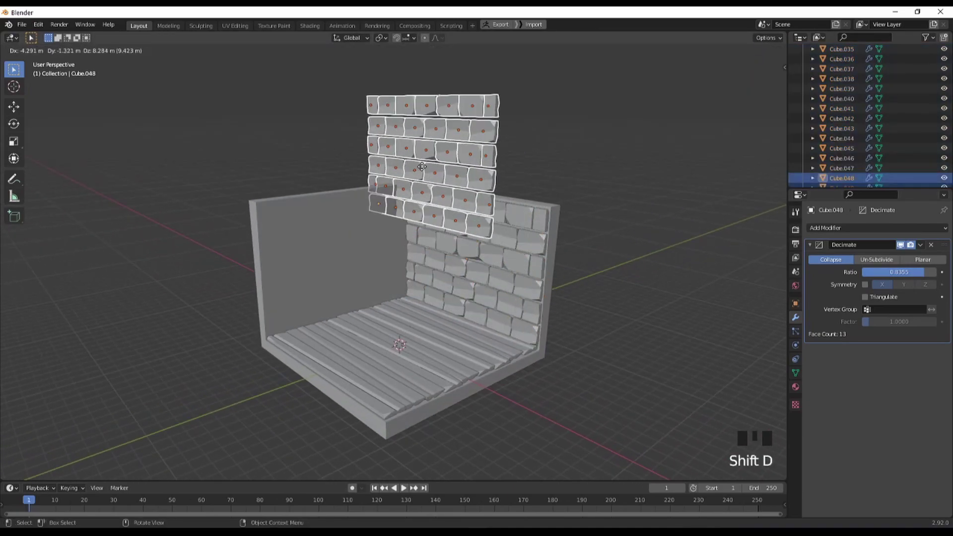
right_click(477, 189)
middle_click_drag(452, 272, 462, 275, "shift")
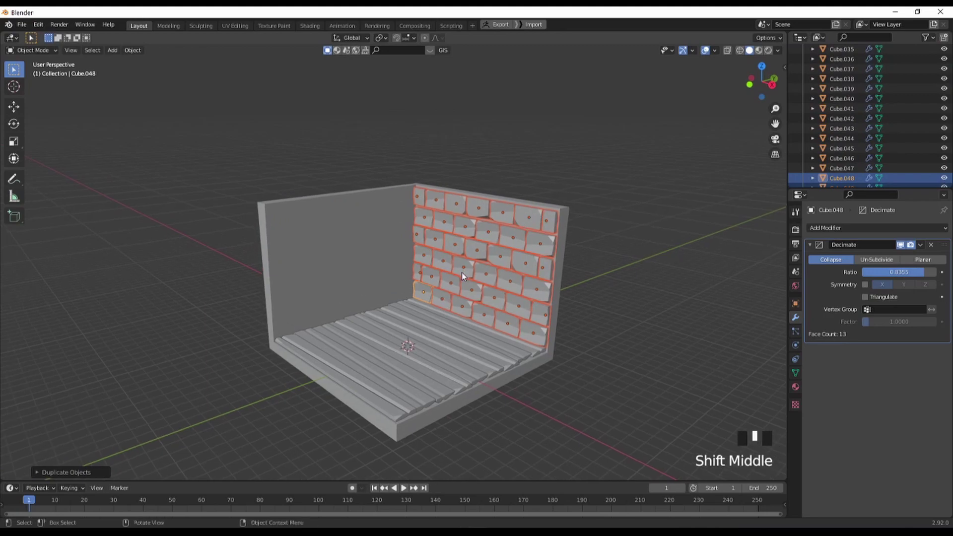
key("r")
key("z")
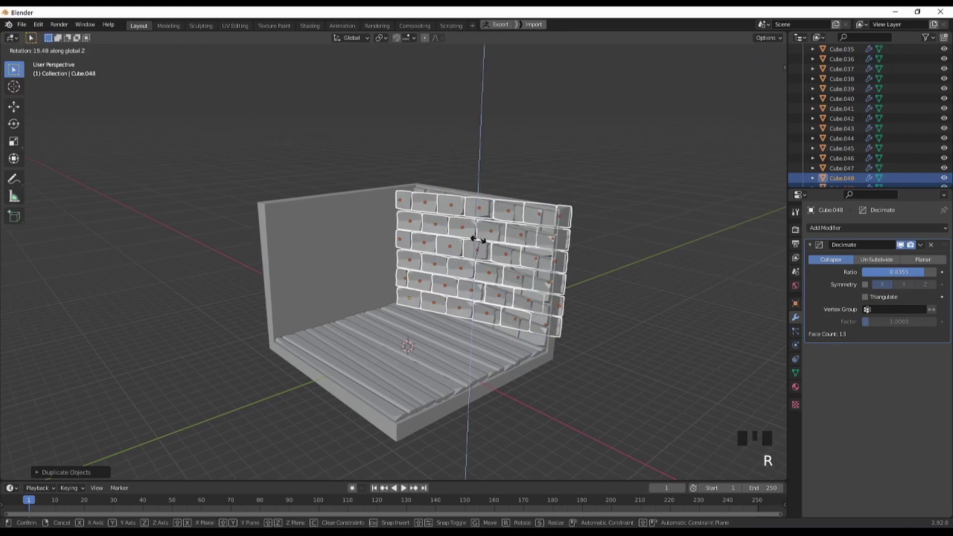
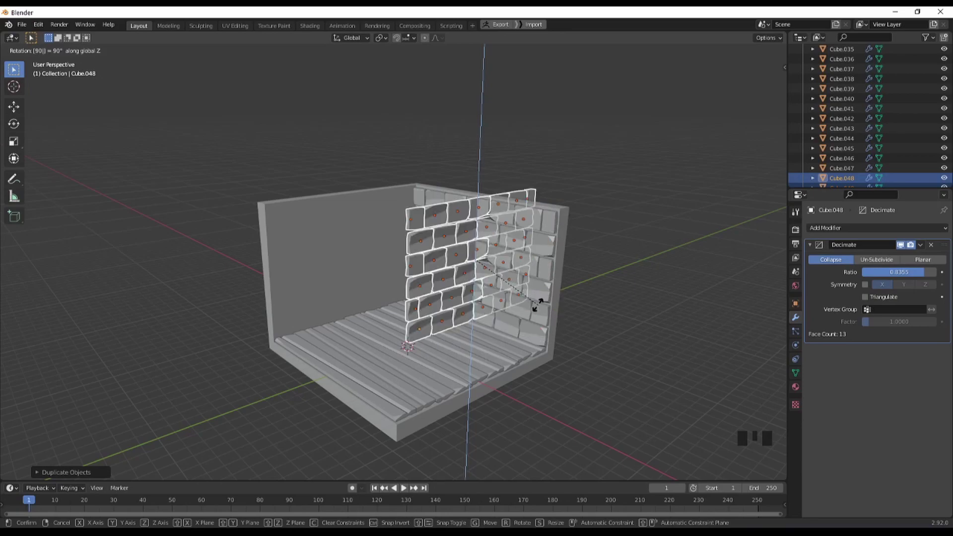
left_click(541, 309)
Move the duplicated bricks onto the bare side wall, aligning them with its edges along the Y axis
middle_click_drag(518, 282, 558, 264)
key("g")
left_click(477, 259)
middle_click_drag(469, 261, 407, 243)
key("g")
key("y")
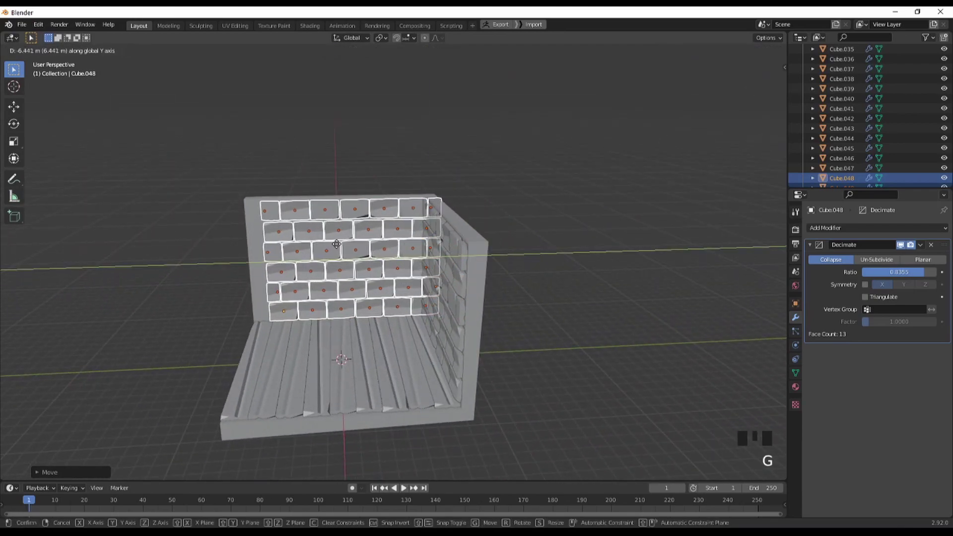
left_click(318, 256)
middle_click_drag(318, 257, 374, 271)
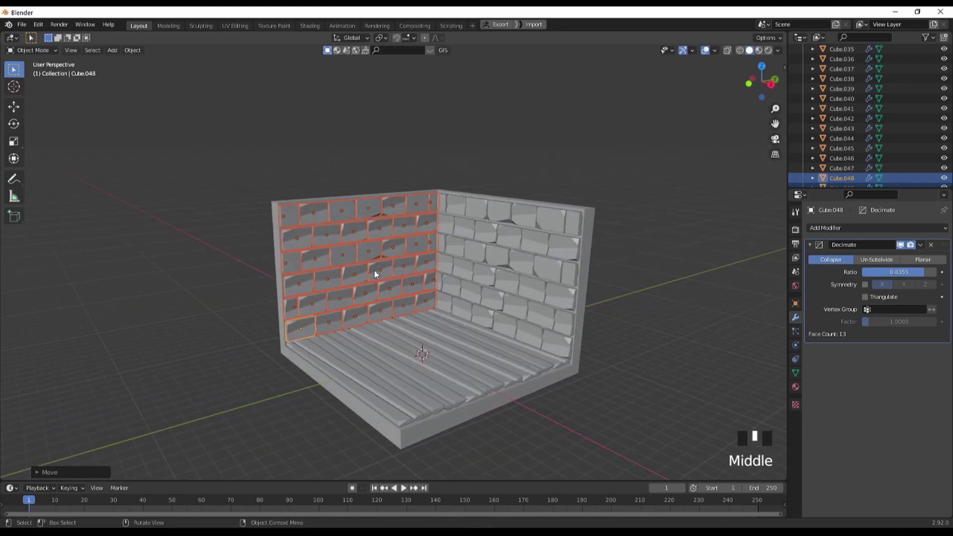
Deselect the bricks and examine both brick-covered walls and the plank floor from several angles
scroll(574, 139, "up", 2)
left_click(574, 139)
scroll(407, 248, "up", 2, "shift")
middle_click_drag(443, 304, 386, 256)
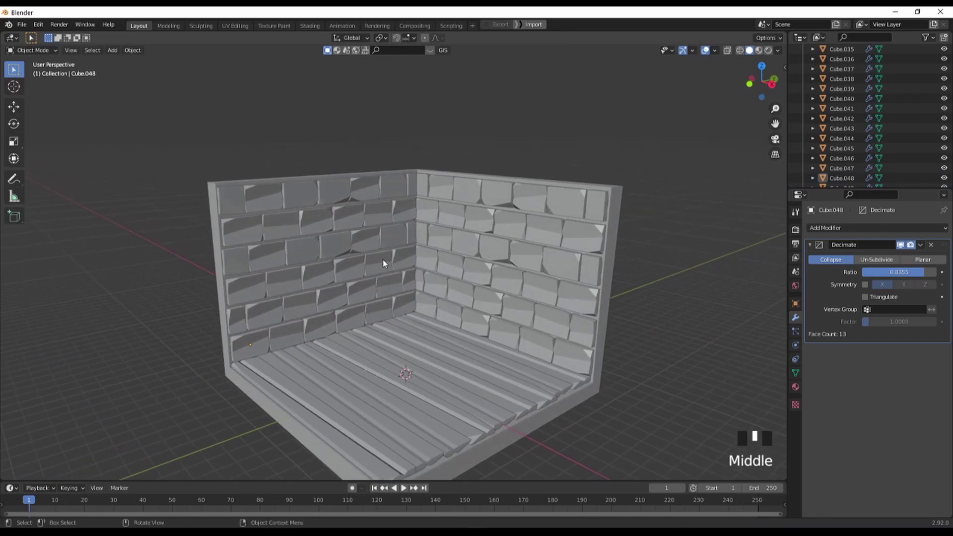
scroll(386, 256, "down", 2)
mouse_move(422, 298)
middle_mouse_down()
mouse_move(457, 294)
mouse_move(412, 289)
middle_mouse_up()
scroll(493, 326, "up", 2)
middle_click_drag(493, 326, 423, 303)
scroll(572, 326, "down", 1)
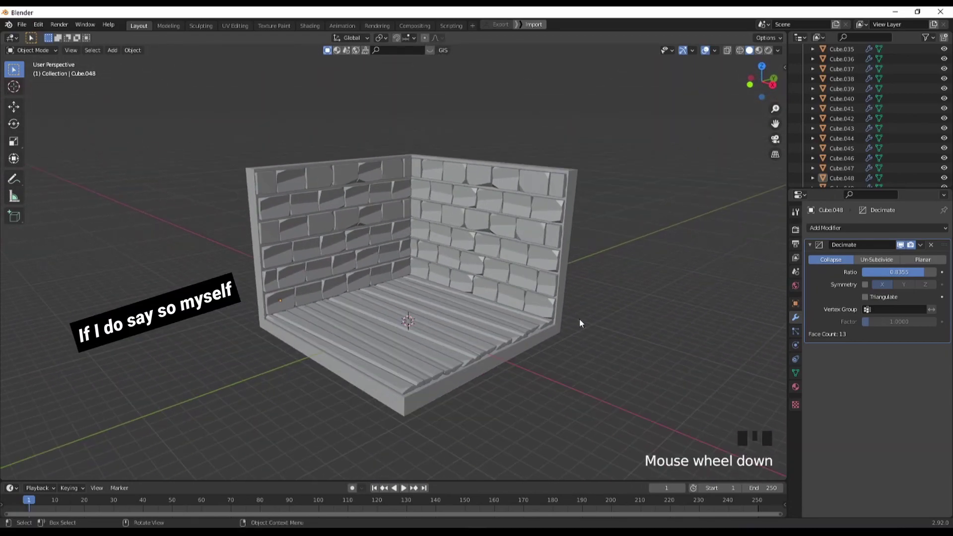
left_click(407, 373)
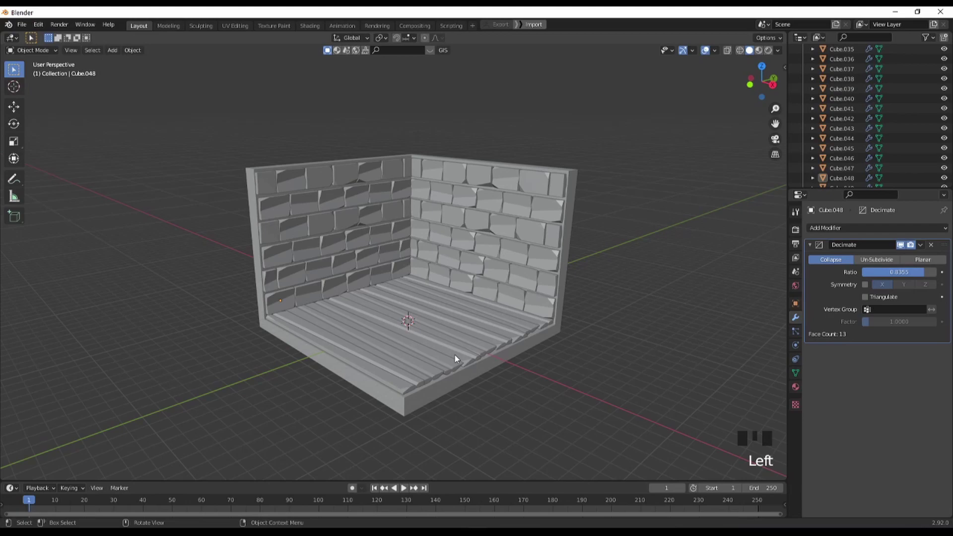
Add a cylinder mesh at the middle of the room and raise it above the plank floor
middle_click_drag(423, 365, 428, 367, "shift")
key("shift+a")
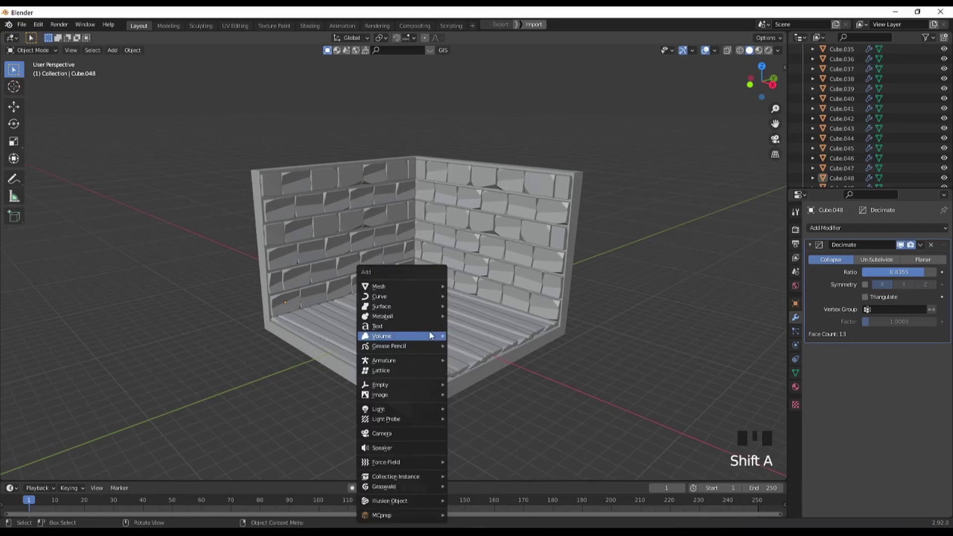
mouse_move(394, 286)
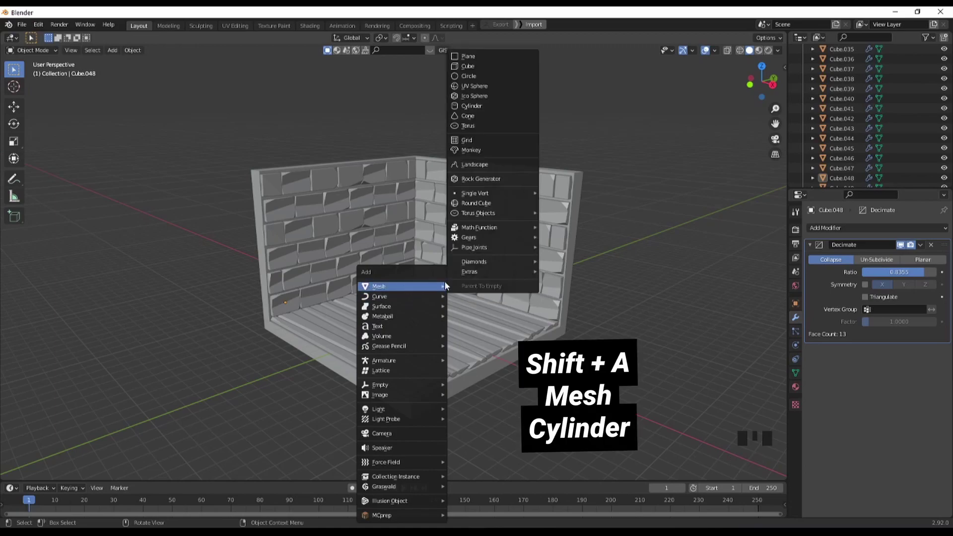
left_click(489, 107)
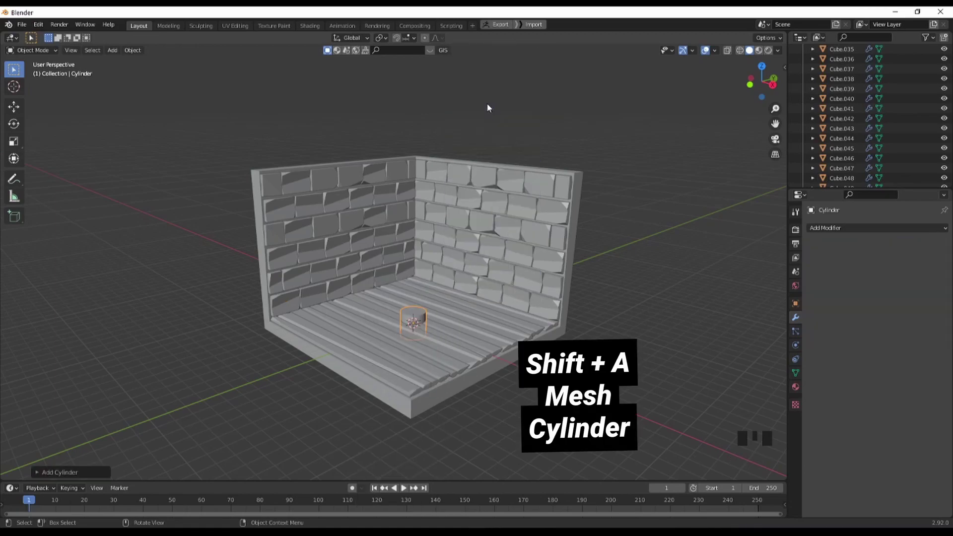
key("g")
left_click(431, 322)
scroll(476, 335, "up", 5)
middle_click_drag(476, 335, 443, 249, "shift")
key("g")
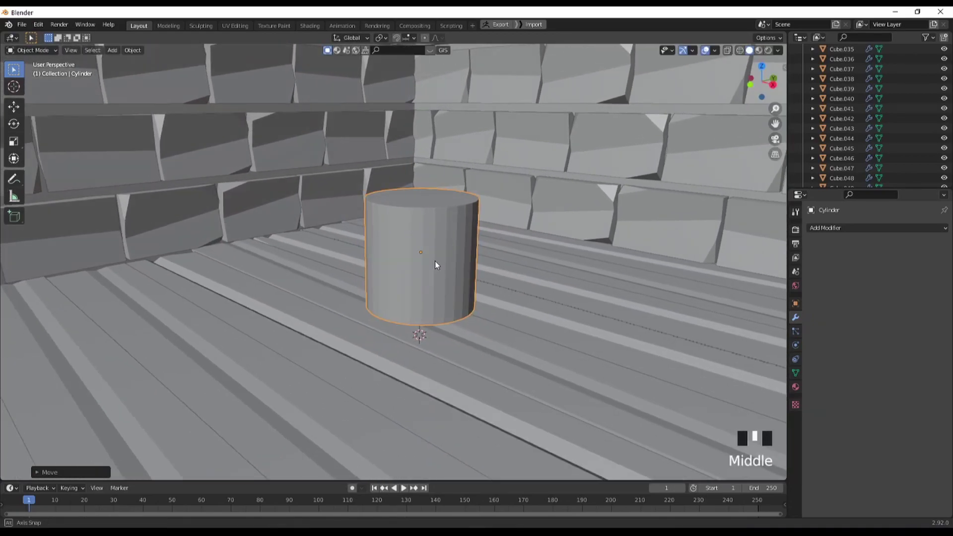
Add two horizontal loop cuts around the cylinder in Edit Mode and slide them slightly downward
key("Tab")
middle_click_drag(497, 298, 348, 273, "shift")
middle_click_drag(420, 290, 472, 290, "shift")
left_click(398, 230)
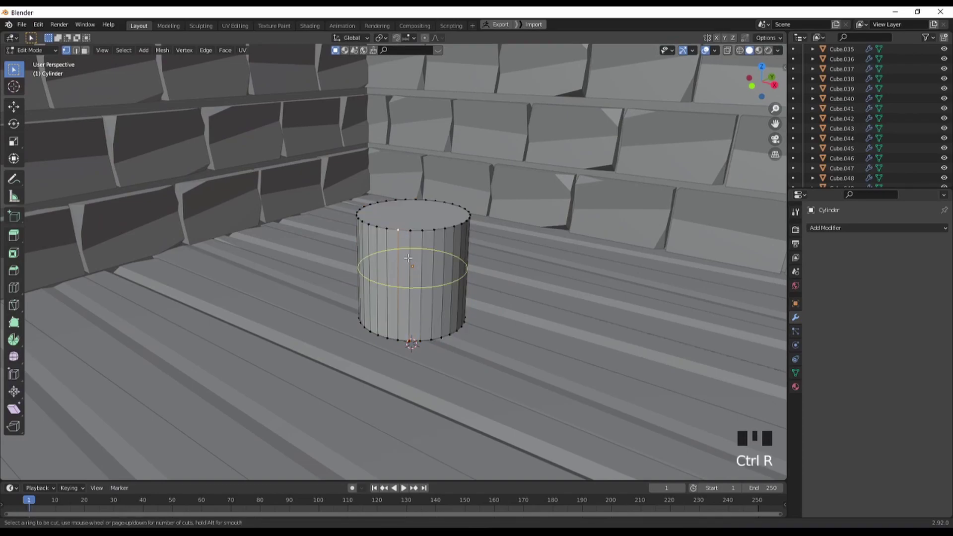
scroll(425, 270, "up", 1)
scroll(425, 270, "up", 4)
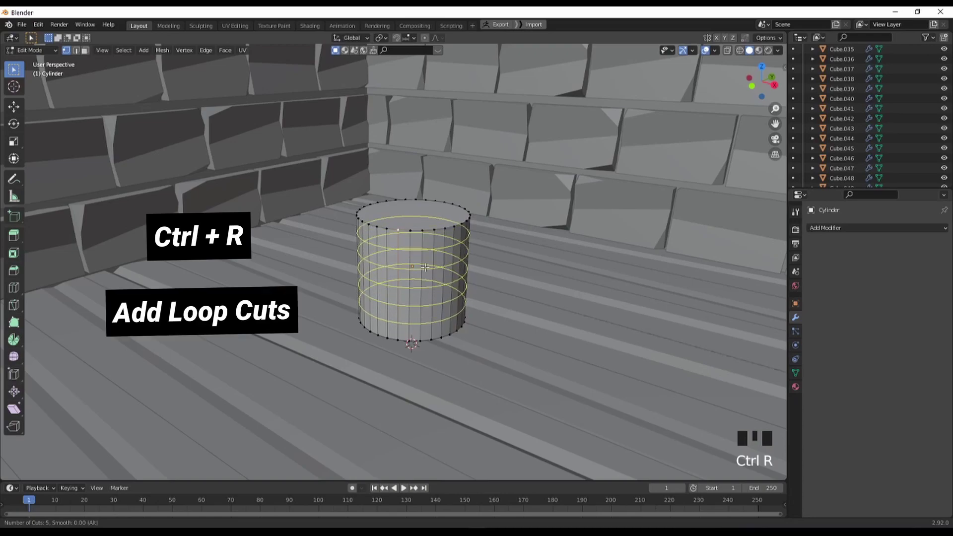
scroll(426, 263, "down", 2)
scroll(425, 264, "up", 4)
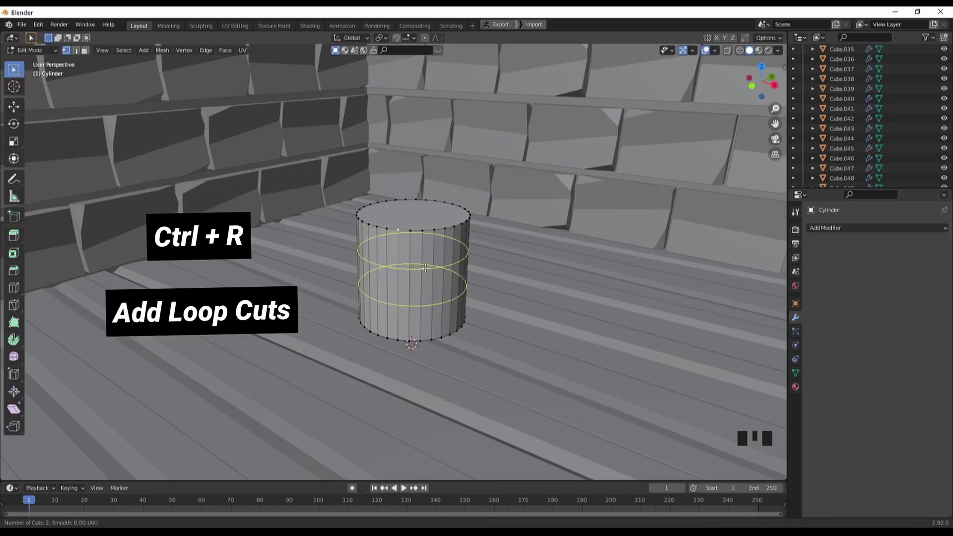
scroll(425, 268, "up", 3)
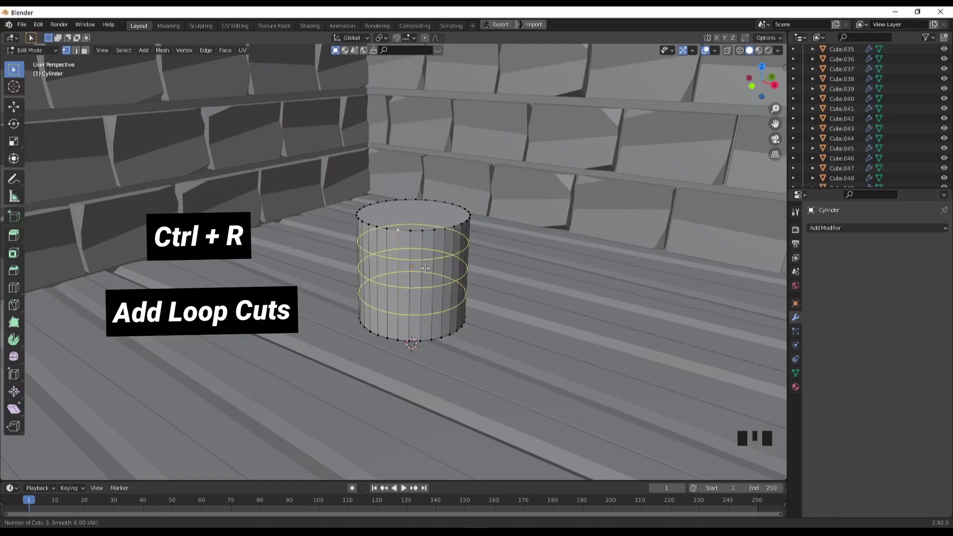
scroll(425, 268, "down", 3)
scroll(425, 268, "up", 3)
scroll(425, 268, "down", 5)
scroll(425, 268, "up", 4)
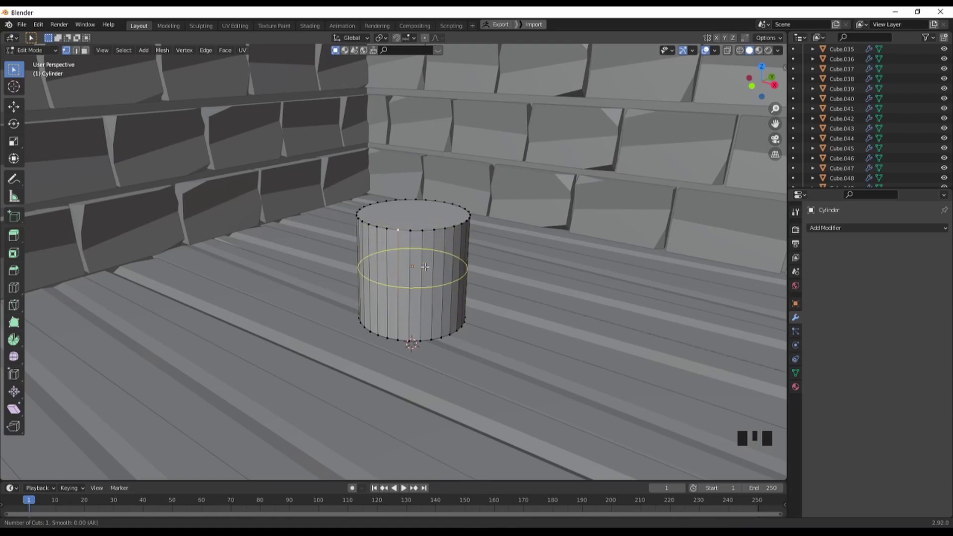
scroll(425, 267, "up", 3)
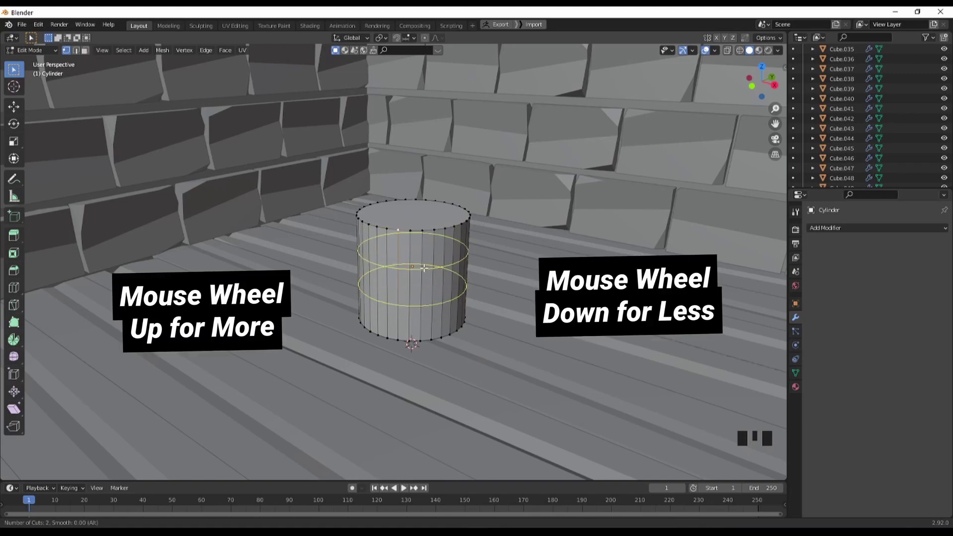
left_click(425, 269)
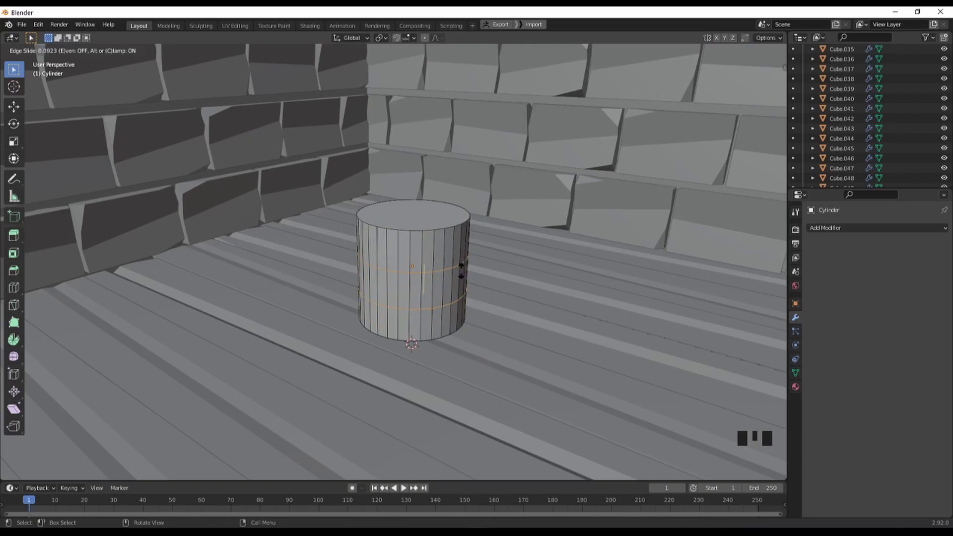
left_click(462, 261)
Frame the cylinder, select its upper edge loop in edge mode, and move it up close to the top rim
middle_click_drag(461, 261, 454, 287)
key("KP_Decimal")
scroll(397, 273, "down", 4)
scroll(394, 258, "down", 5)
scroll(397, 268, "up", 4)
scroll(415, 276, "down", 3)
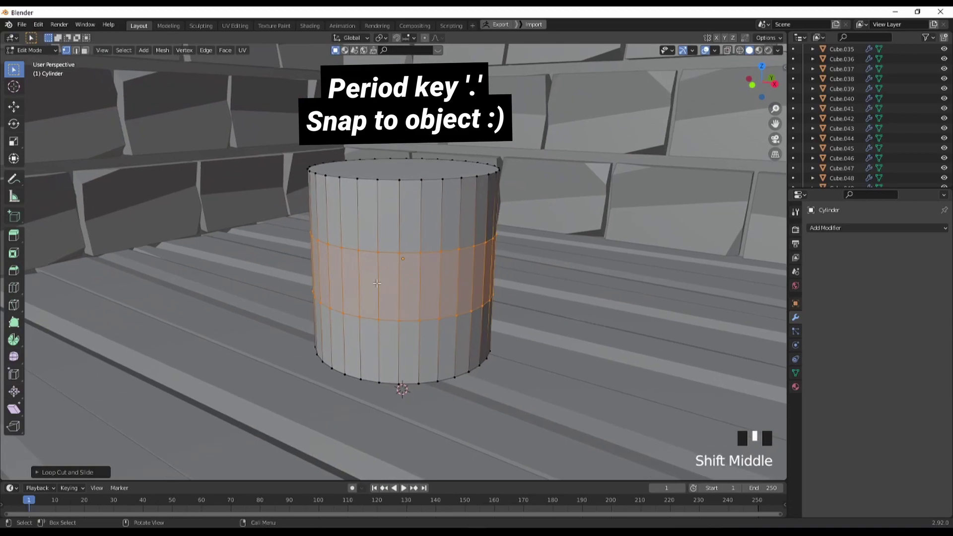
key("2")
left_click(428, 251, "alt")
middle_click_drag(428, 251, 419, 266)
key("g")
left_click(422, 274)
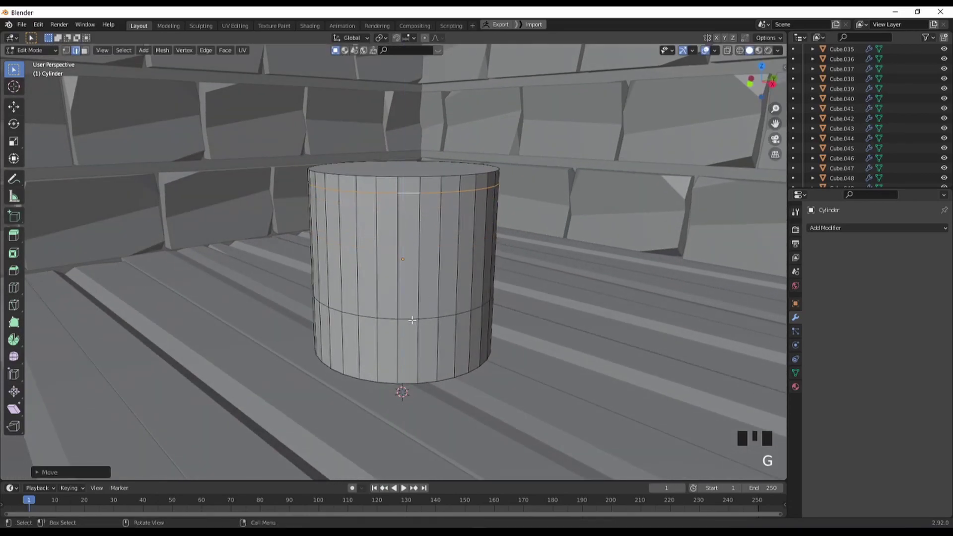
left_click(406, 191, "alt")
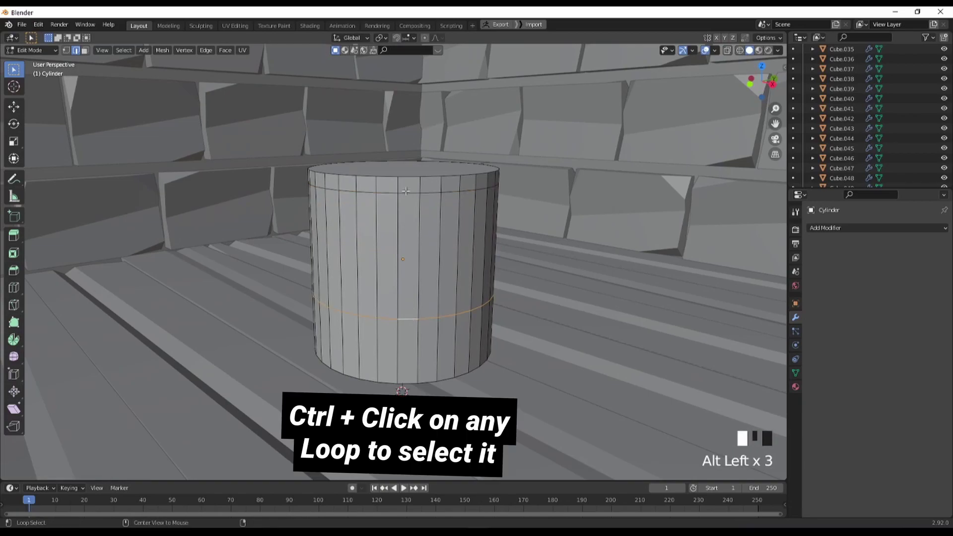
Move the lower edge loop down close to the cylinder's bottom rim, and select the upper edge loop
mouse_move(385, 287)
middle_mouse_down()
mouse_move(555, 296)
mouse_move(397, 297)
middle_mouse_up()
middle_click_drag(433, 329, 428, 304)
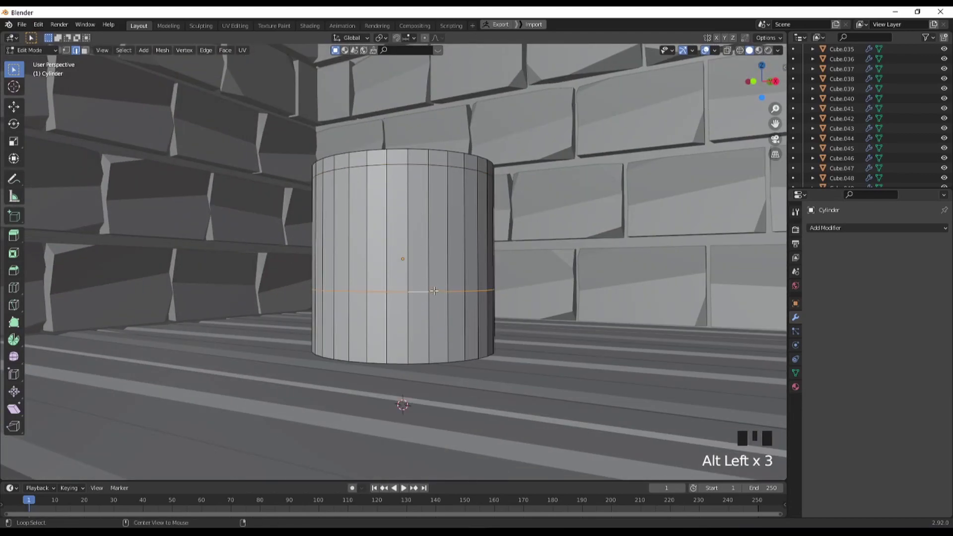
key("g")
key("z")
left_click(422, 330)
middle_click_drag(422, 305, 428, 309, "shift")
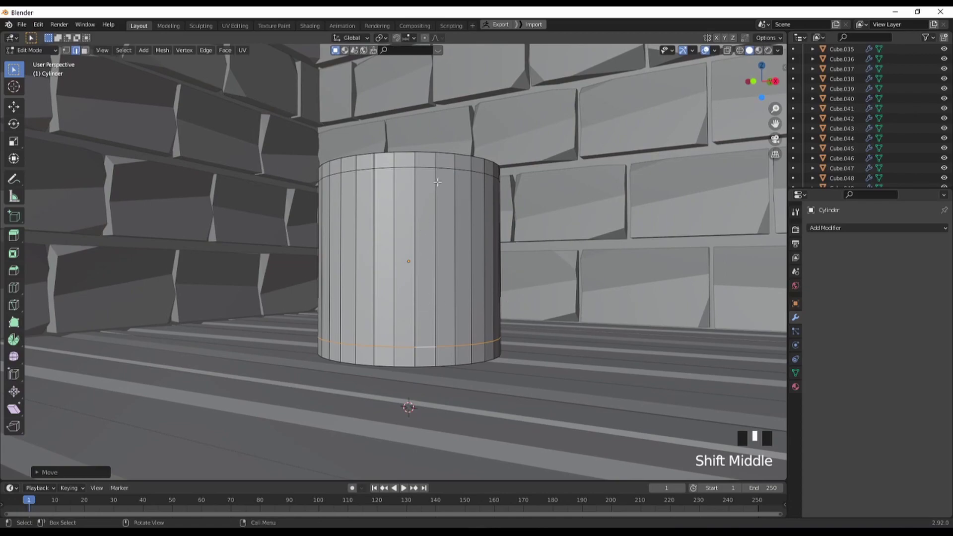
left_click(428, 169, "alt")
middle_click_drag(429, 169, 408, 240)
Try enlarging the upper edge loop on its own before the lower one, and undo the scaling
key("s")
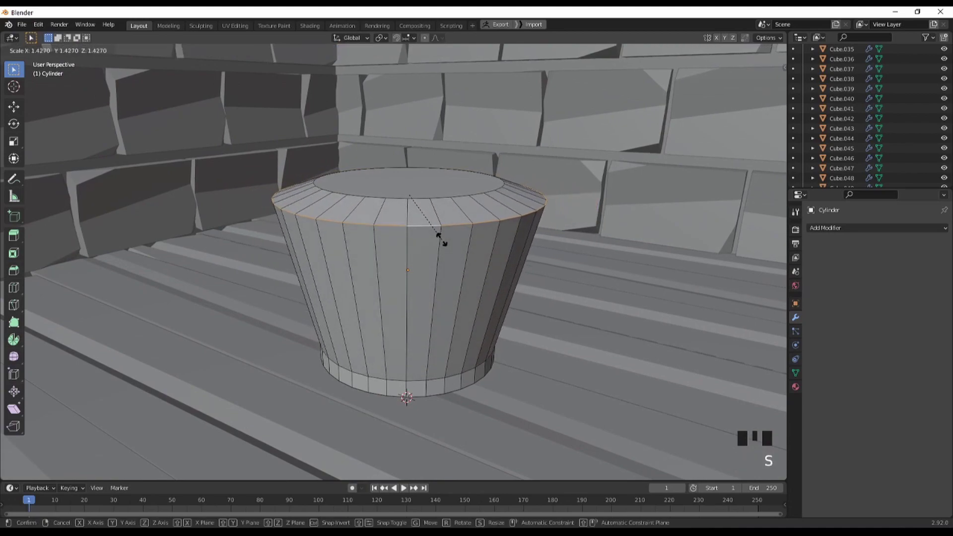
left_click(435, 233)
left_click(417, 374, "alt")
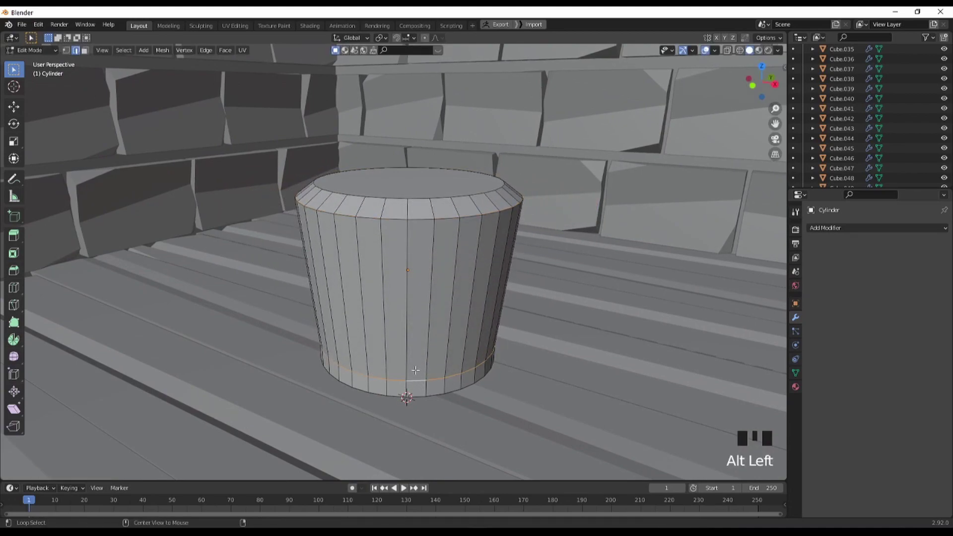
key("s")
right_click(420, 359)
key("ctrl+z")
key("ctrl+z")
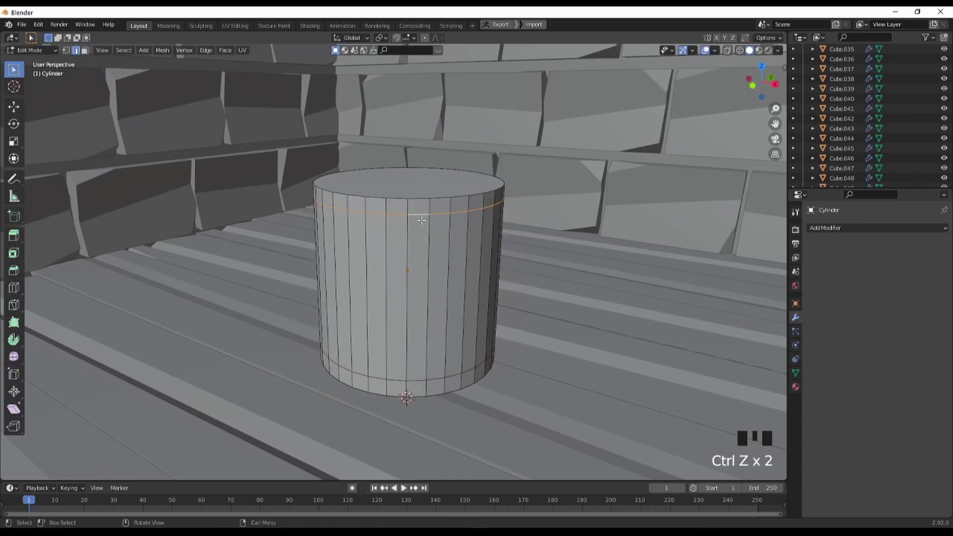
Add the lower edge loop to the selection alongside the upper one
left_click(420, 380, "alt+shift")
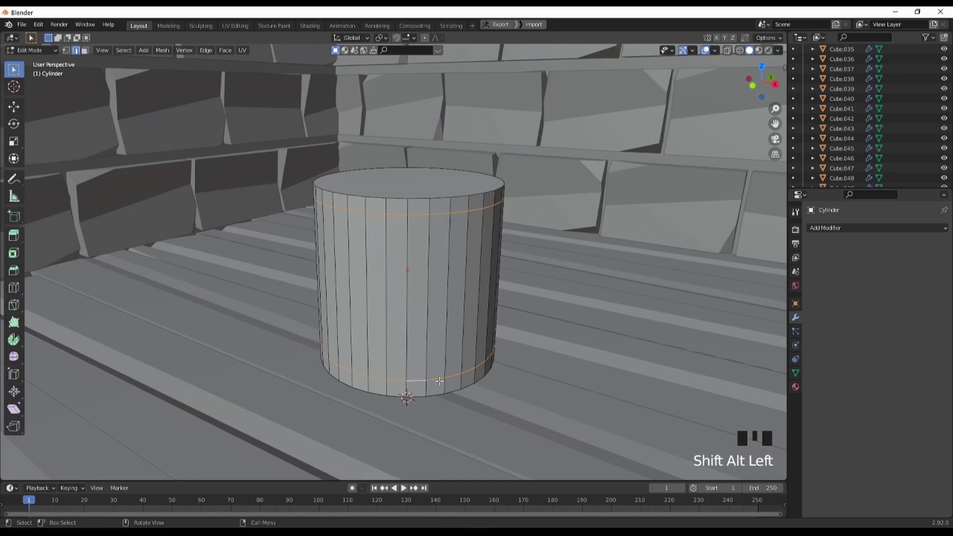
middle_click_drag(426, 345, 433, 351)
Try adding several vertical side edges to the loop selection, and undo these extra selections
left_click(432, 348, "alt+shift")
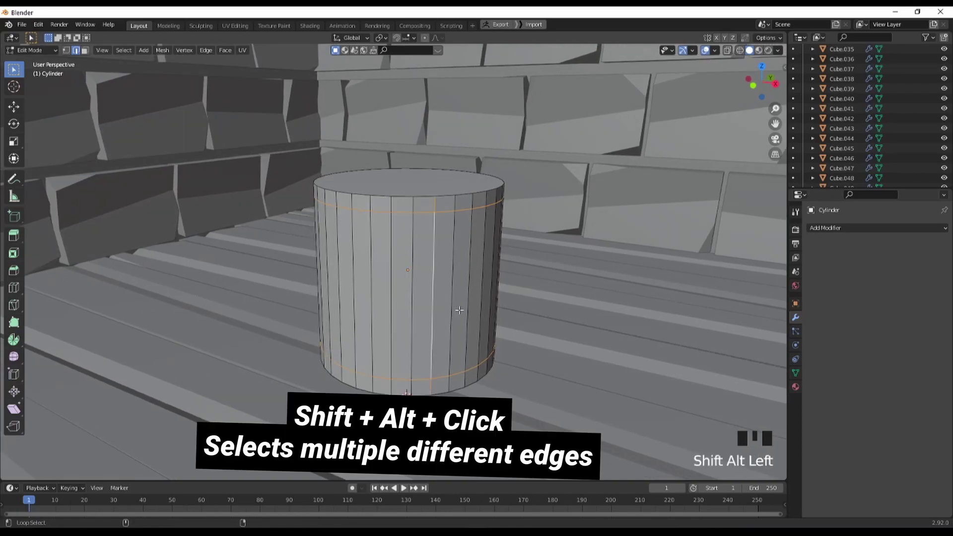
left_click(470, 285, "alt+shift")
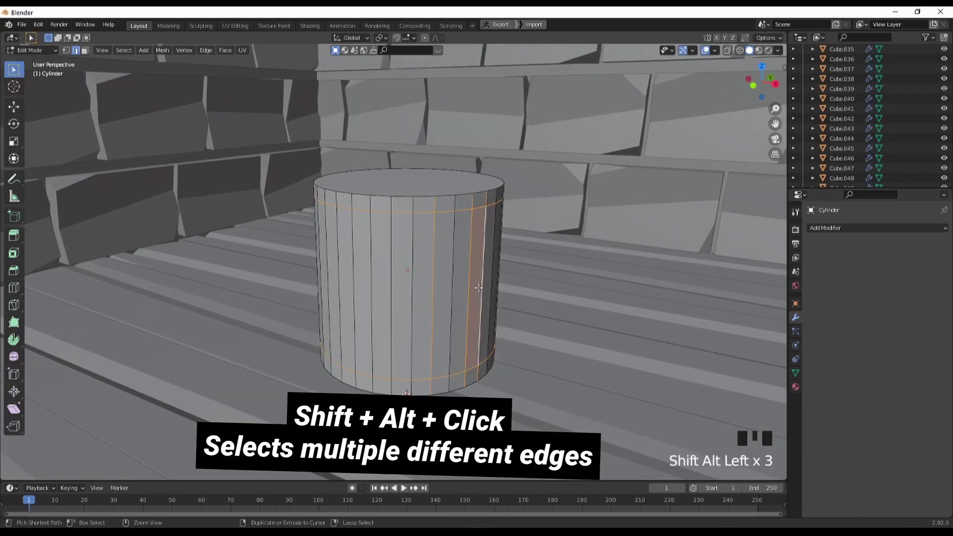
key("ctrl+z")
key("ctrl+z")
key("ctrl+z")
key("ctrl+z")
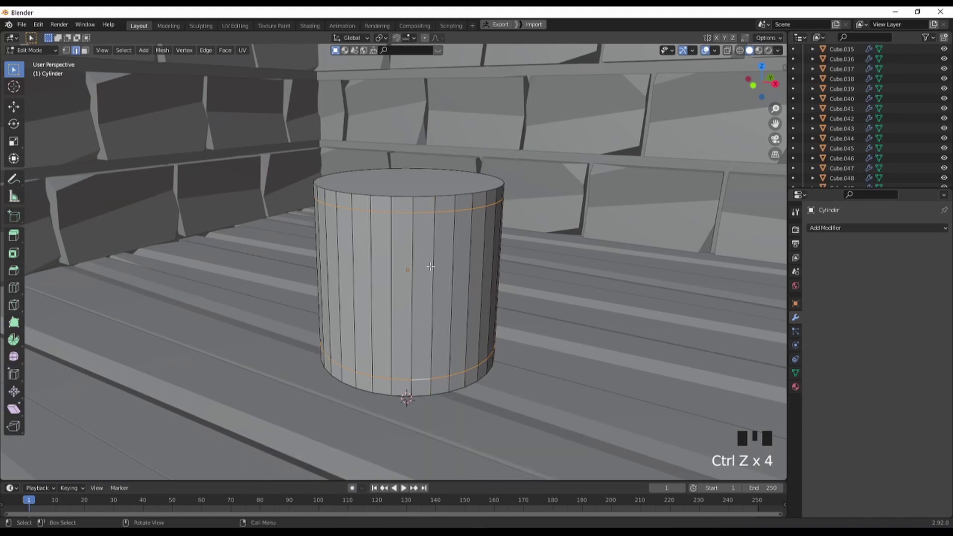
Scale both selected edge loops outward slightly to give the cylinder's top and bottom rims a slanted edge
key("s")
left_click(535, 262)
middle_click_drag(535, 261, 442, 317)
Try adding a single loop cut around the cylinder and sliding it toward the base
key("ctrl+r")
left_click(438, 311)
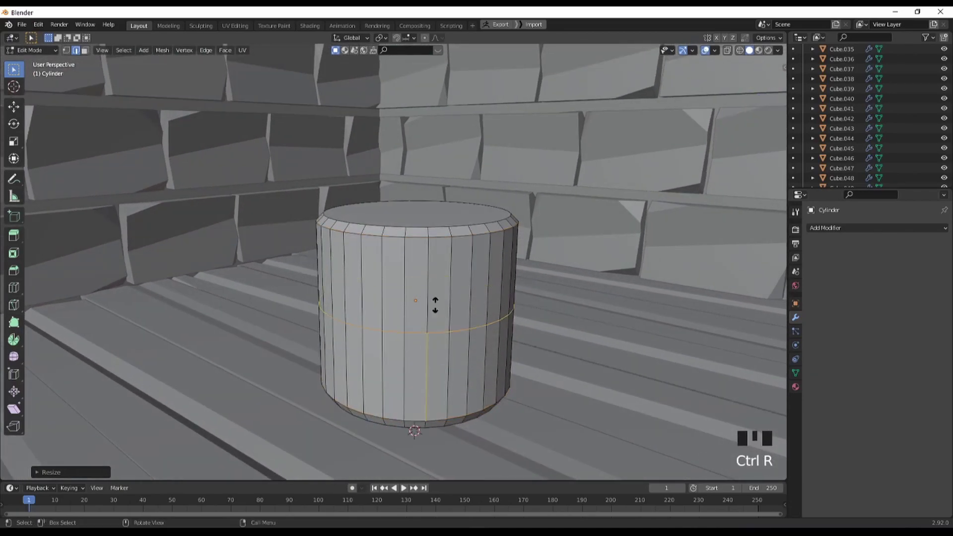
left_click(452, 384)
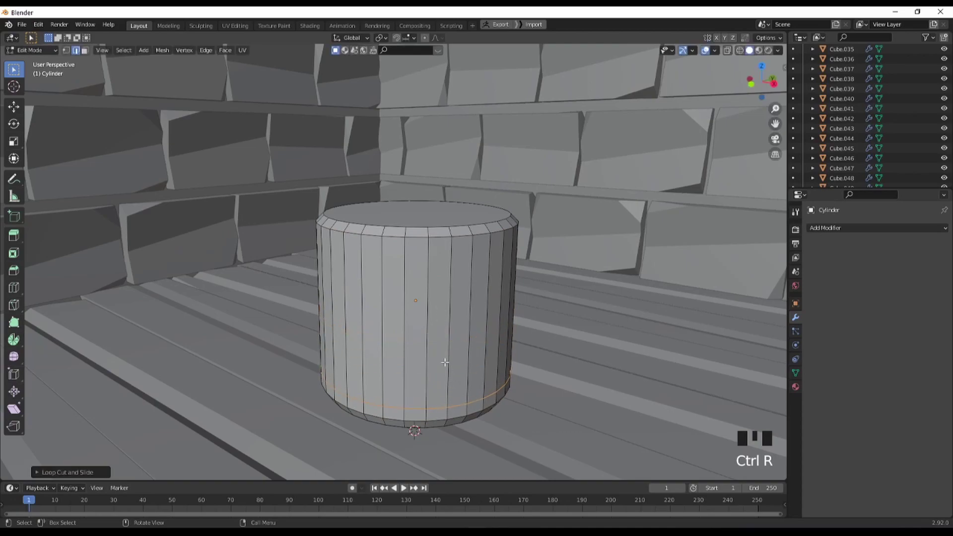
key("ctrl+z")
Add two evenly spaced horizontal loop cuts around the cylinder's side without sliding them
key("ctrl+r")
scroll(437, 329, "up", 1)
left_click(437, 329)
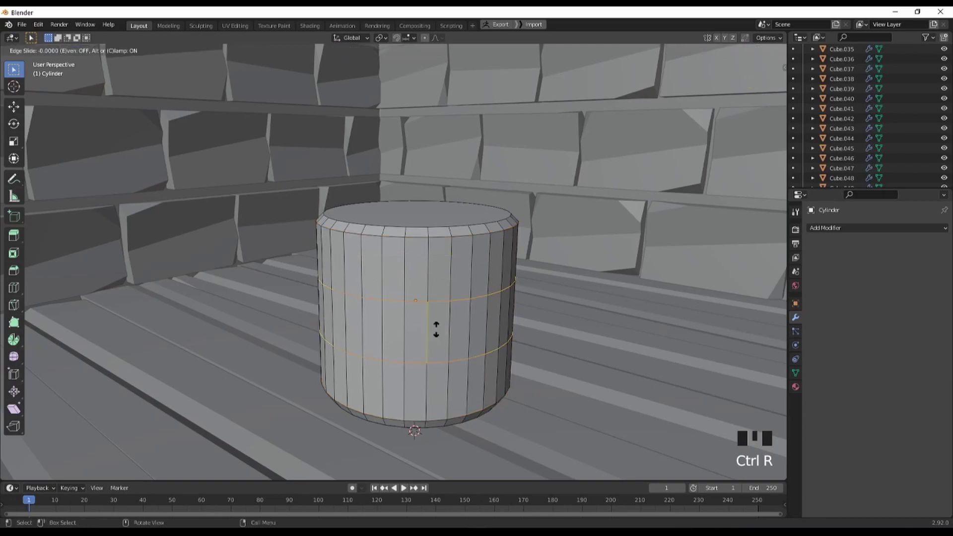
right_click(436, 330)
Move the upper new loop up along Z near the top slanted rim and the lower one down near the bottom rim
left_click(441, 301)
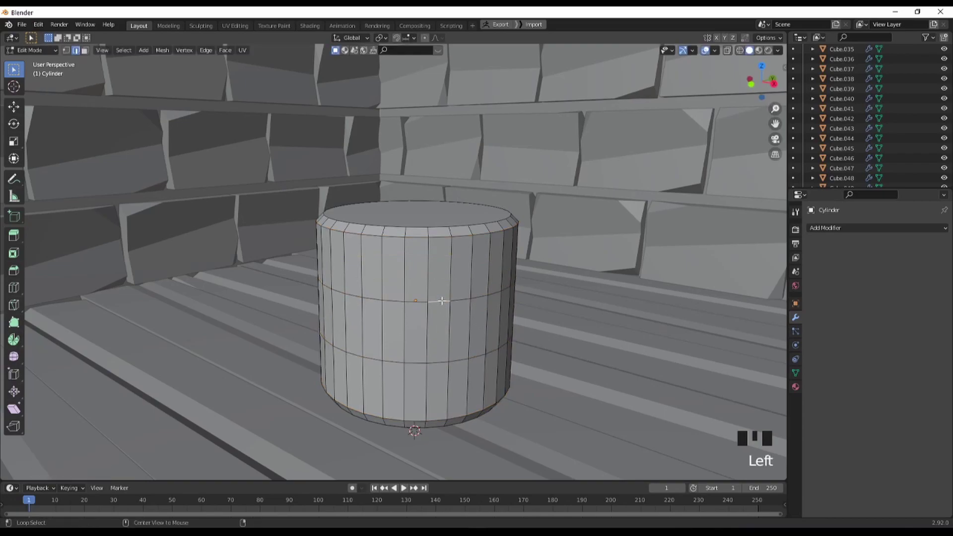
key("g")
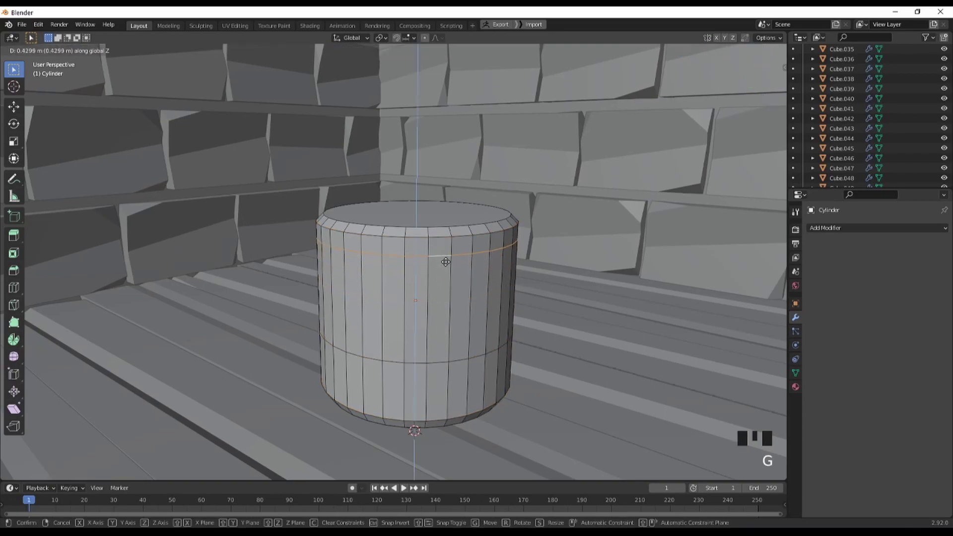
left_click(449, 254)
left_click(445, 362, "alt")
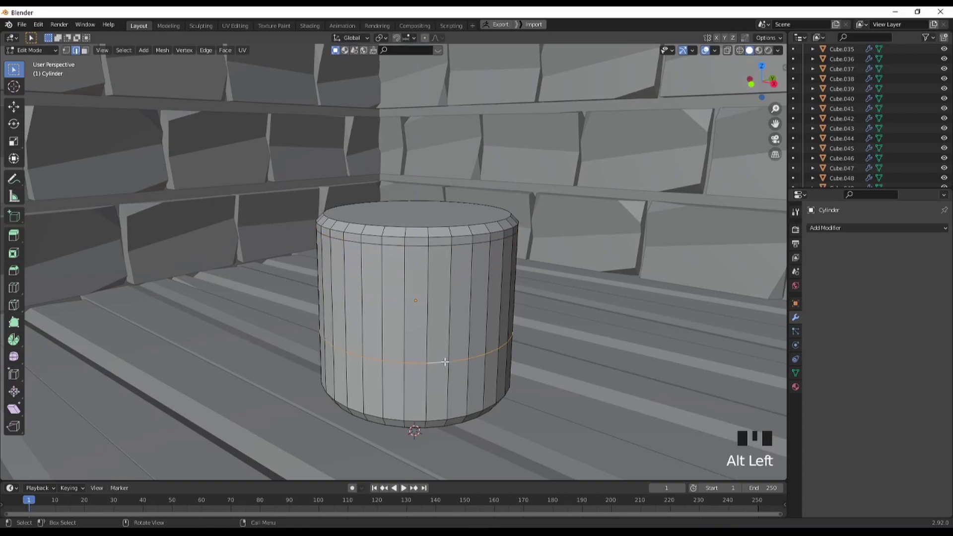
key("g")
key("z")
left_click(448, 403)
middle_click_drag(420, 320, 412, 296, "shift")
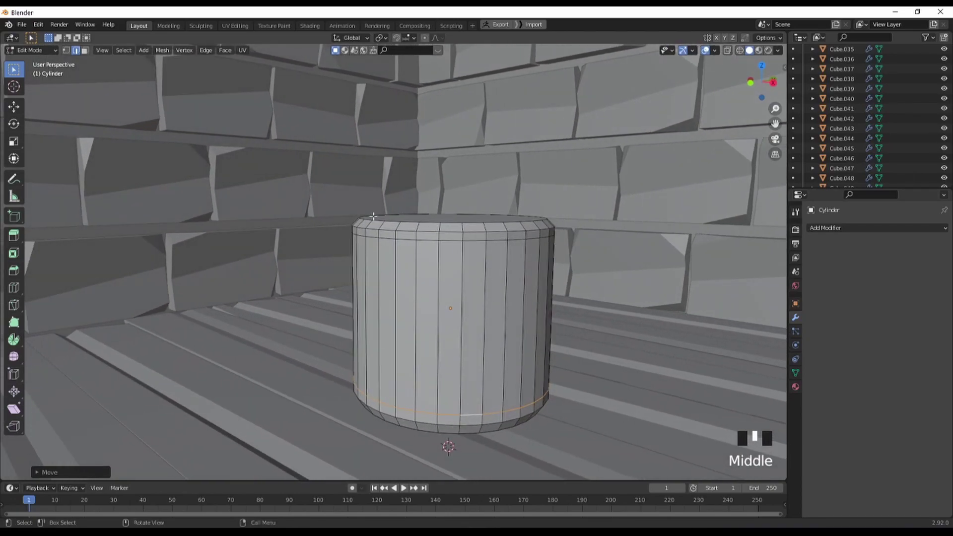
Select the narrow rings of faces near the cylinder's top and bottom rims in face mode
key("3")
double_click(412, 242)
left_click(428, 237)
left_click(449, 238, "alt")
left_click(476, 238, "alt")
middle_click_drag(514, 226, 466, 256)
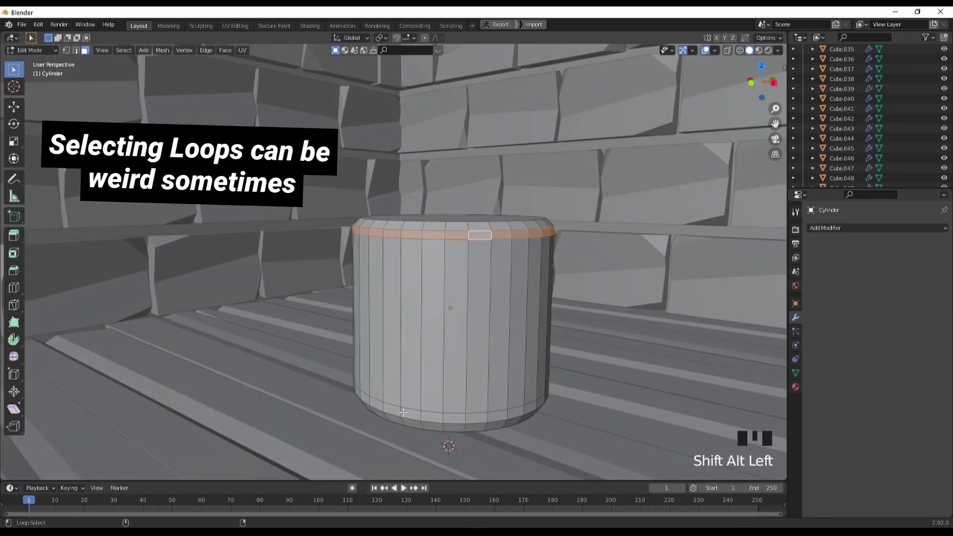
key("ctrl+z")
left_click(372, 400, "alt+shift")
middle_click_drag(371, 400, 415, 297)
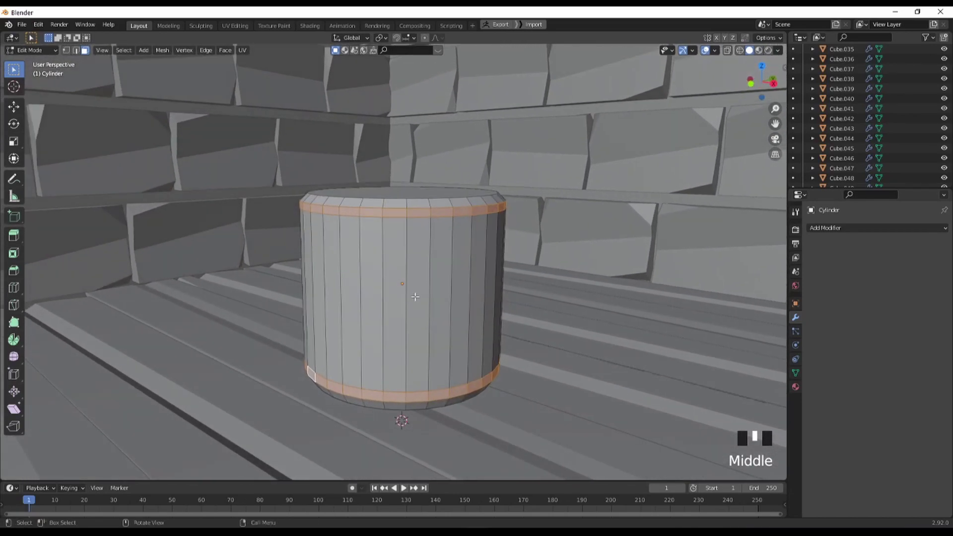
Extrude both selected face rings outward along their normals by about 0.15 m
key("e")
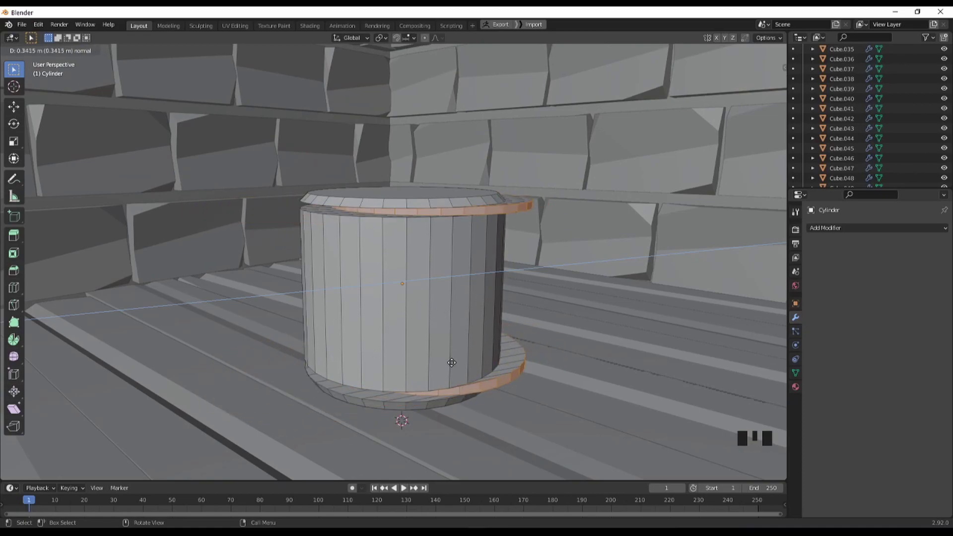
right_click(404, 353)
middle_click_drag(456, 332, 421, 317)
key("alt+e")
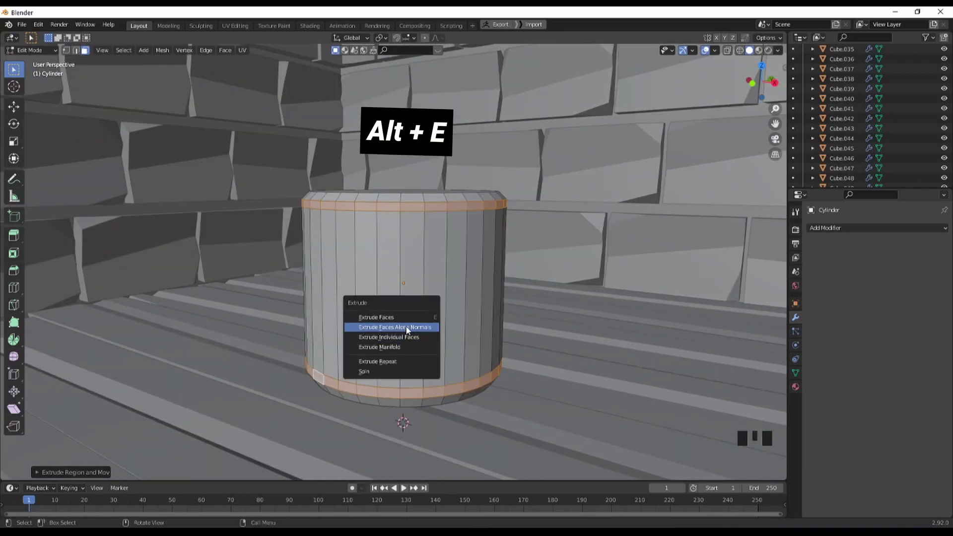
left_click(423, 332)
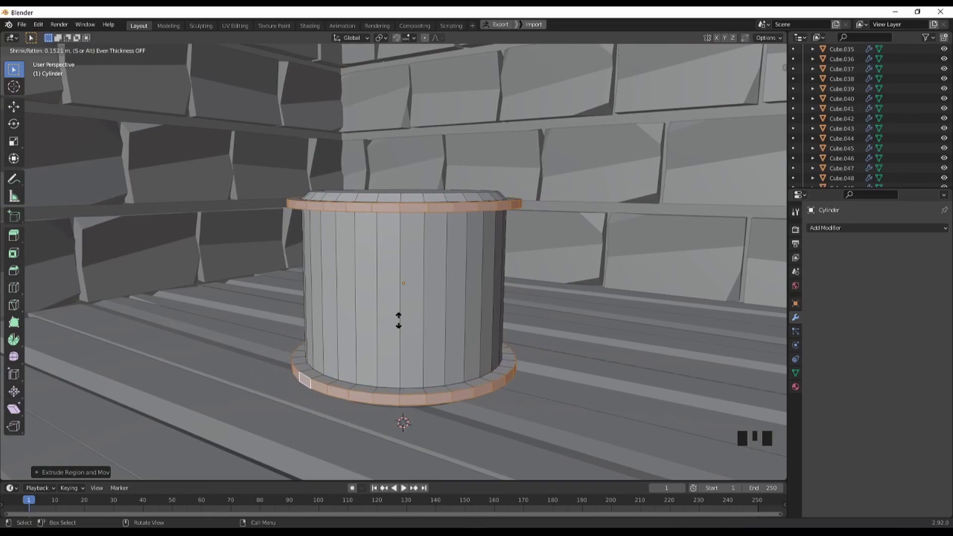
left_click(400, 323)
Select the edge loops along both protruding bands in edge mode
middle_click_drag(400, 323, 378, 162)
scroll(416, 269, "up", 3)
key("2")
left_click(392, 130)
middle_click_drag(442, 179, 496, 248)
left_click(433, 90, "alt")
left_click(392, 342, "alt+shift")
middle_click_drag(392, 341, 469, 396)
left_click(466, 203, "alt+shift")
middle_click_drag(484, 320, 494, 248)
middle_click_drag(455, 402, 451, 261)
left_click(443, 384, "alt+shift")
Try bevelling the selected band edges and moving the bevelled ring up along Z, and undo it
scroll(465, 390, "down", 2)
key("ctrl+b")
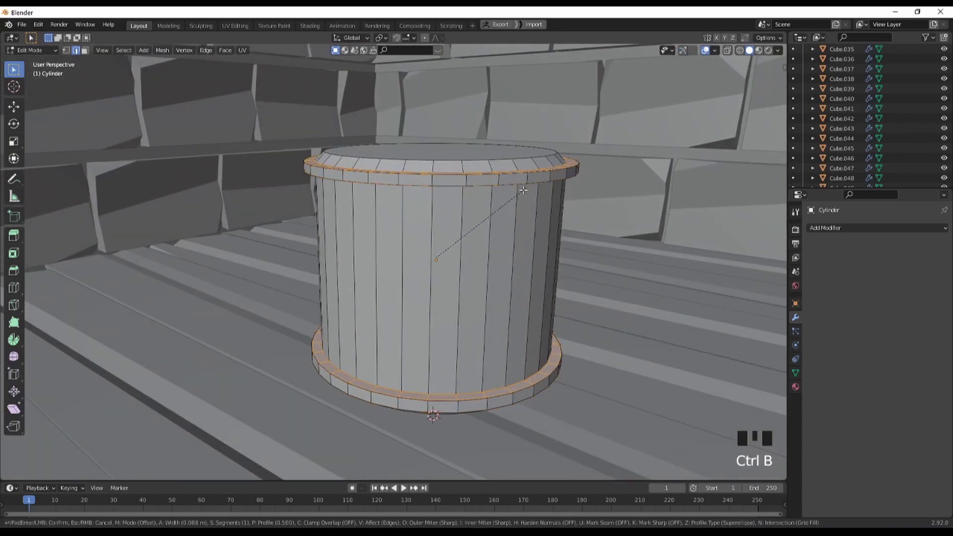
left_click(506, 199)
middle_click_drag(493, 191, 382, 296)
scroll(496, 189, "up", 2)
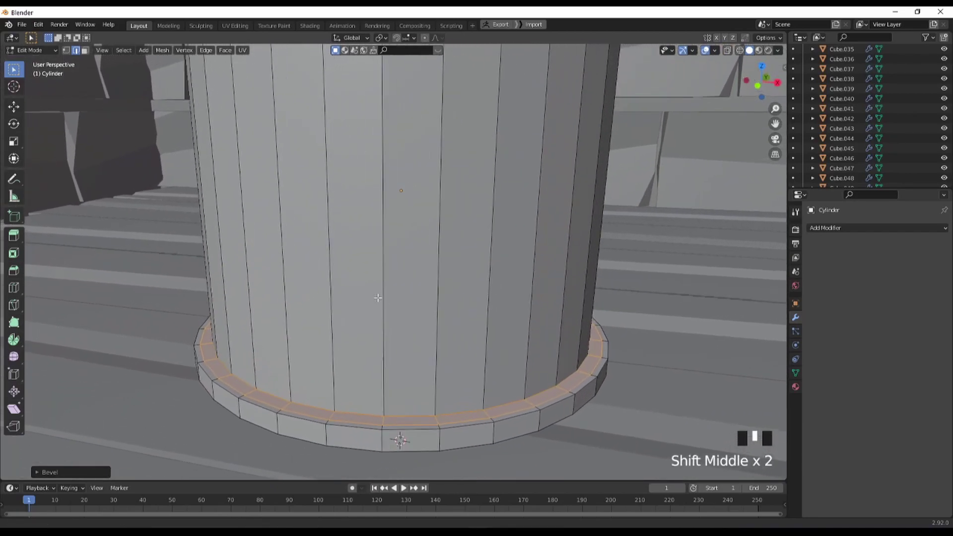
key("g")
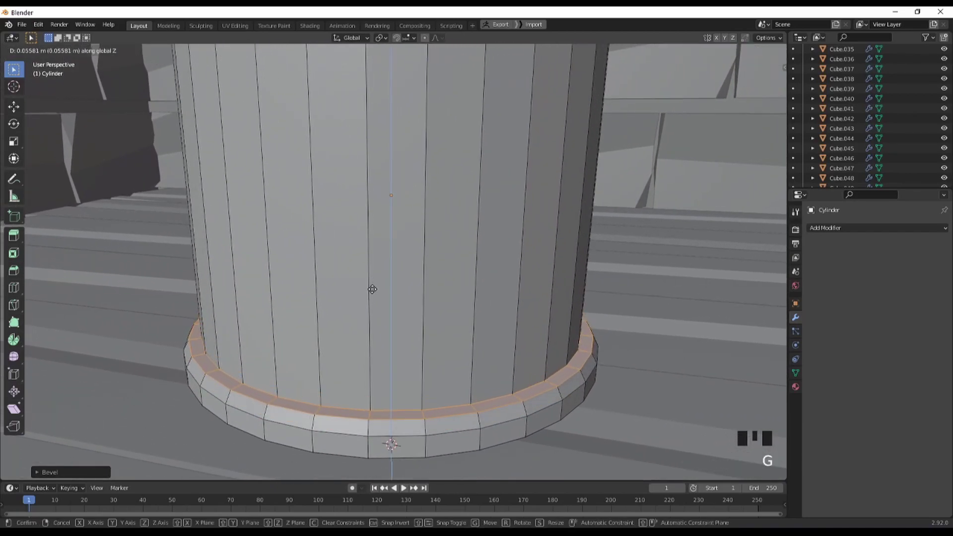
left_click(400, 298)
scroll(400, 298, "down", 2)
mouse_move(400, 298)
middle_mouse_down()
mouse_move(419, 281)
mouse_move(407, 236)
mouse_move(381, 264)
mouse_move(412, 298)
middle_mouse_up()
key("ctrl+z")
Bevel the outer edge loops of the top and bottom bands and check the cylinder in Object Mode
left_click(381, 264)
left_click(416, 431, "alt+shift")
middle_click_drag(415, 431, 382, 378)
key("ctrl+b")
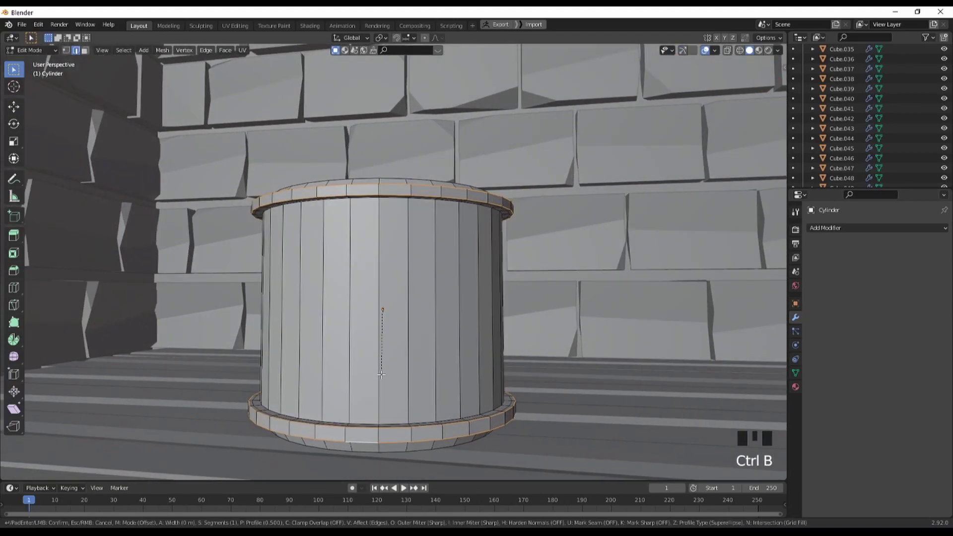
left_click(414, 412)
middle_click_drag(414, 412, 453, 346)
scroll(397, 392, "down", 4)
key("Tab")
key("Tab")
scroll(335, 326, "up", 4)
Try adding a single unslid loop cut around the cylinder's middle, and undo it
key("ctrl+r")
left_click(418, 345)
scroll(453, 346, "up", 2)
key("ctrl+r")
left_click(466, 361)
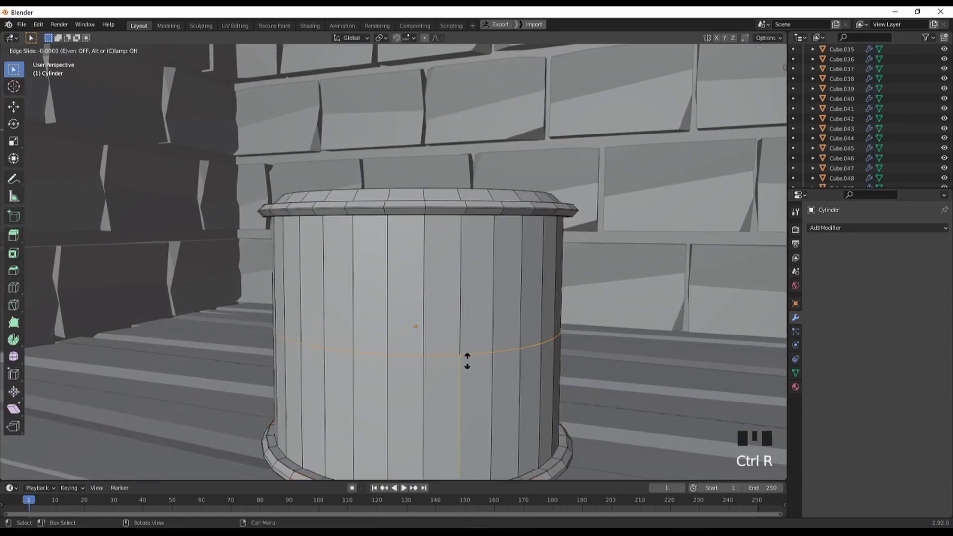
left_click(467, 361)
right_click(467, 345)
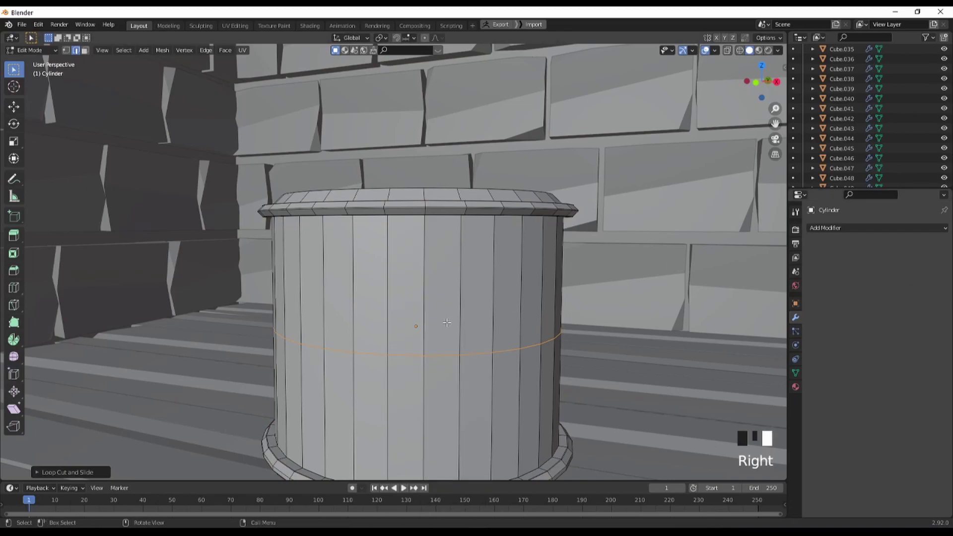
key("ctrl+z")
Add two horizontal loop cuts between the bands and scale them close together along Z at the cylinder's middle
key("ctrl+r")
scroll(454, 321, "up", 1)
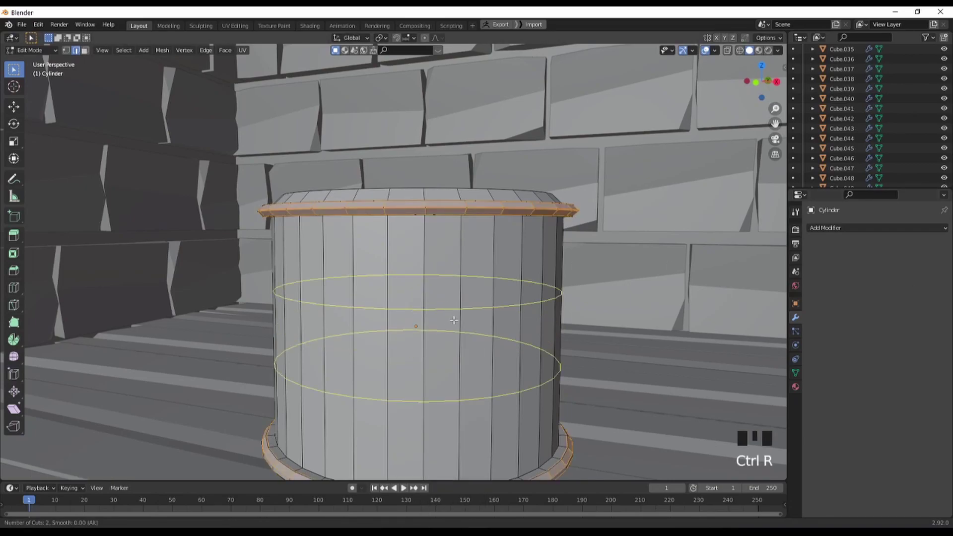
left_click(454, 320)
left_click(454, 321)
key("s")
key("z")
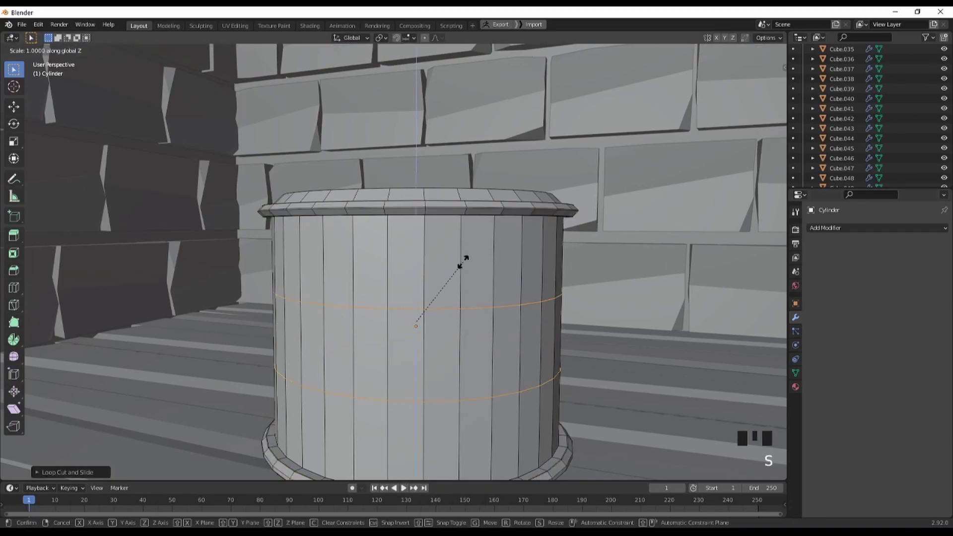
left_click(426, 302)
key("s")
key("z")
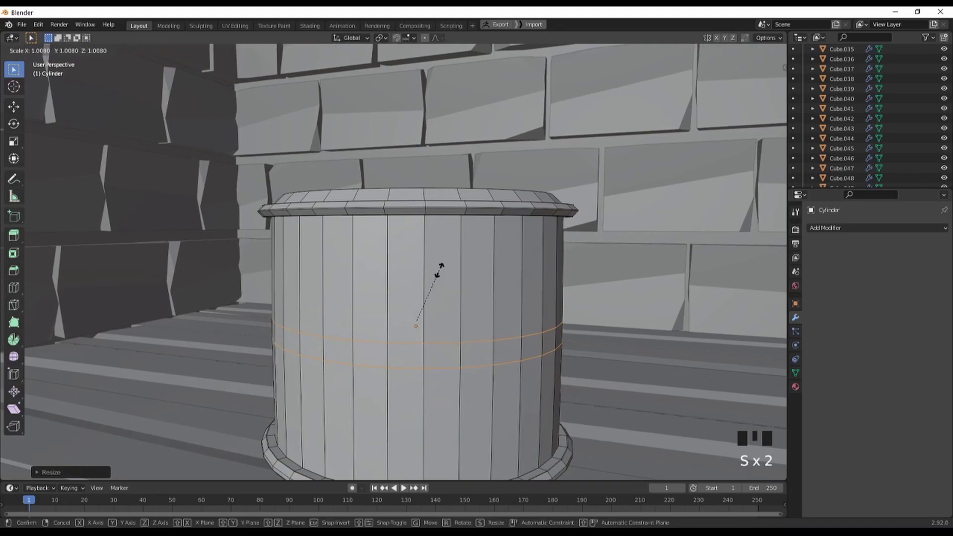
left_click(427, 287)
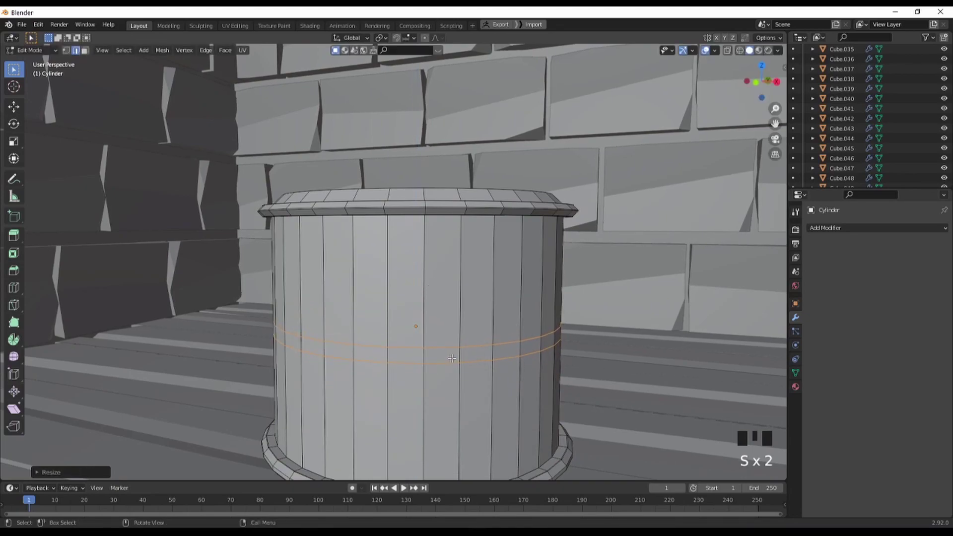
Select the full ring of faces between the two middle loops in face mode
left_click(429, 363)
key("3")
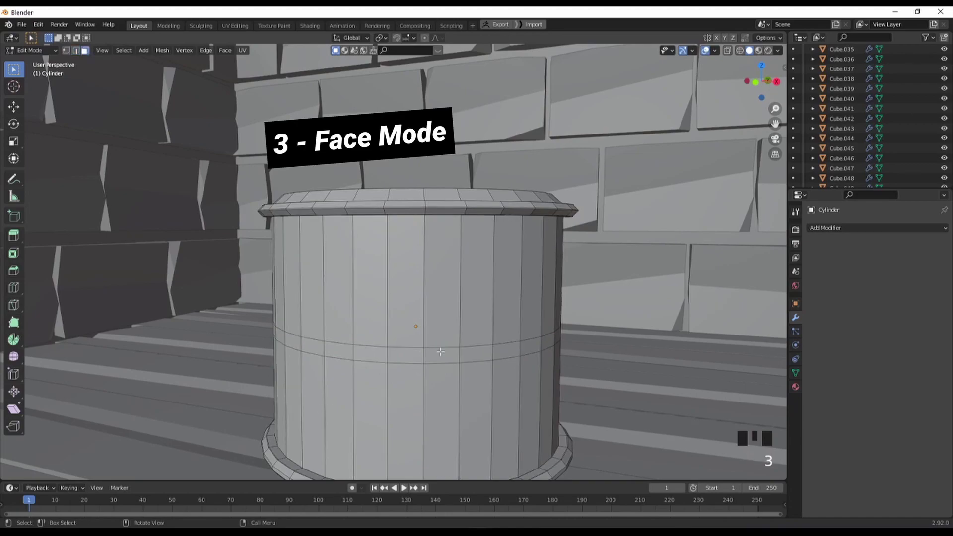
left_click(402, 356, "alt")
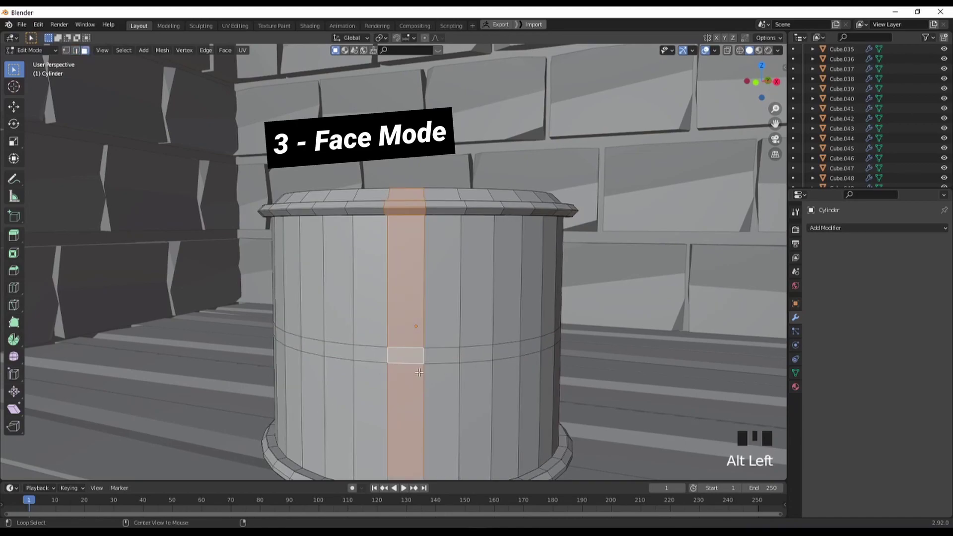
left_click(546, 343, "alt")
middle_click_drag(494, 328, 502, 328)
key("s")
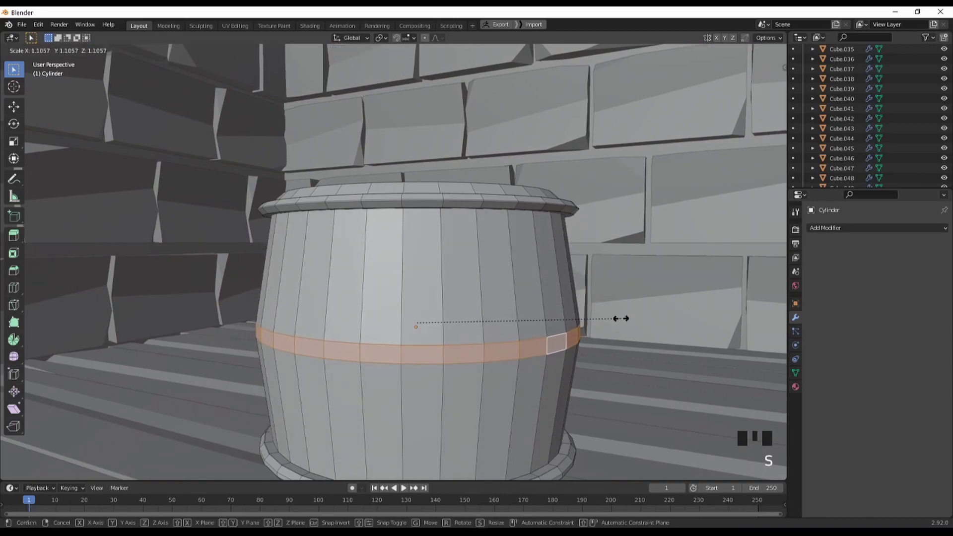
right_click(618, 319)
key("e")
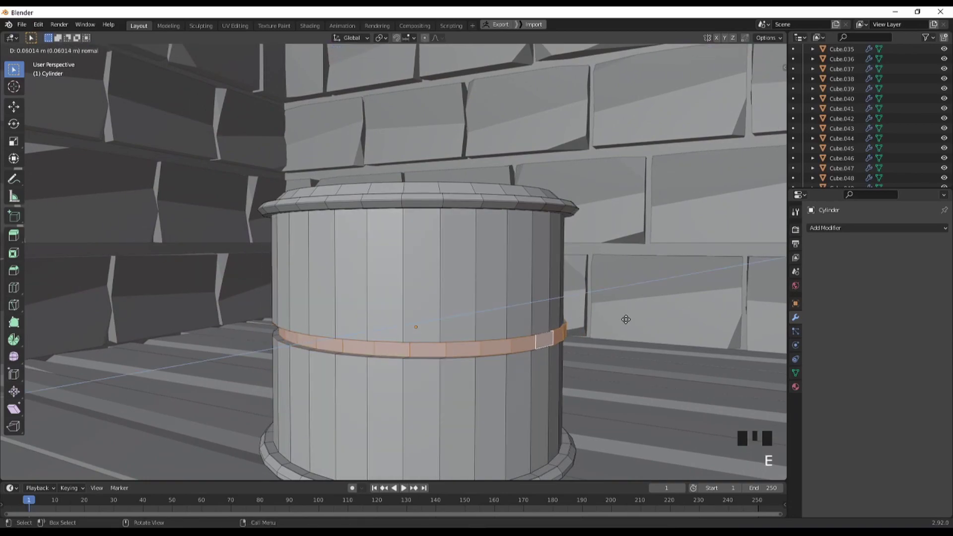
right_click(567, 335)
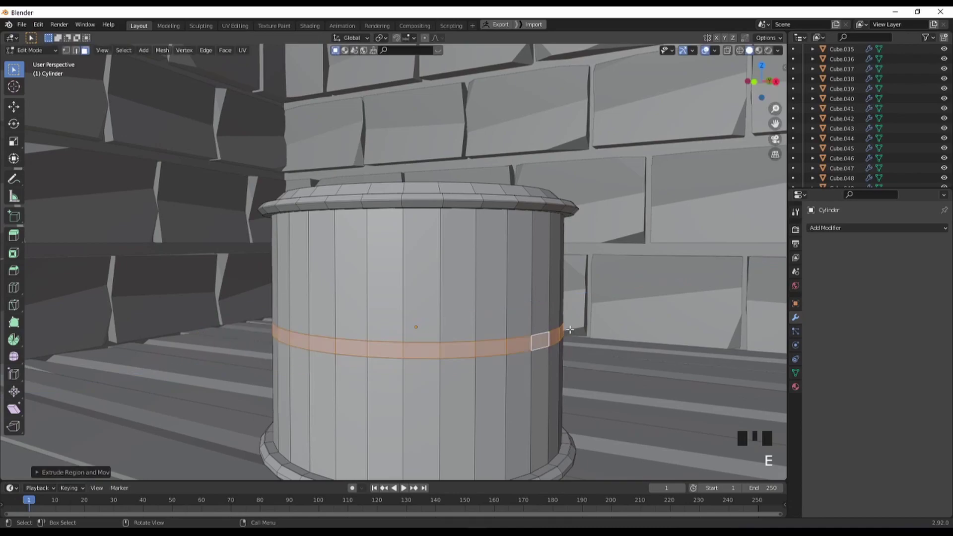
Extrude the middle ring of faces slightly outward along their normals to form a raised band
key("alt+e")
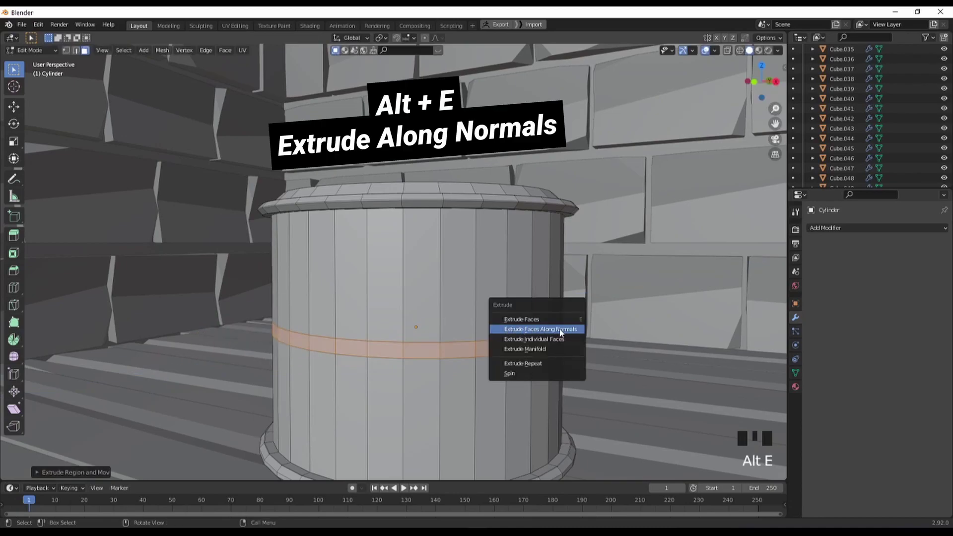
left_click(551, 333)
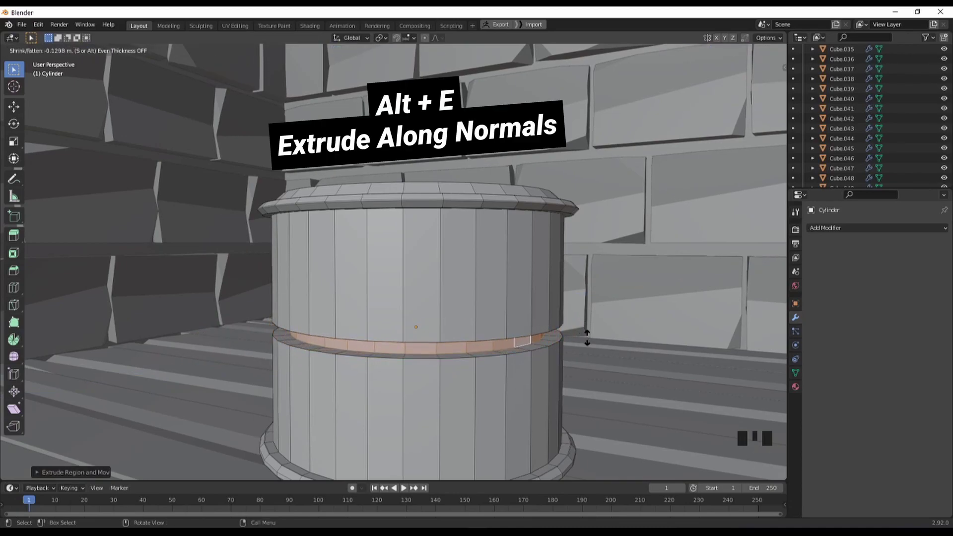
left_click(574, 331)
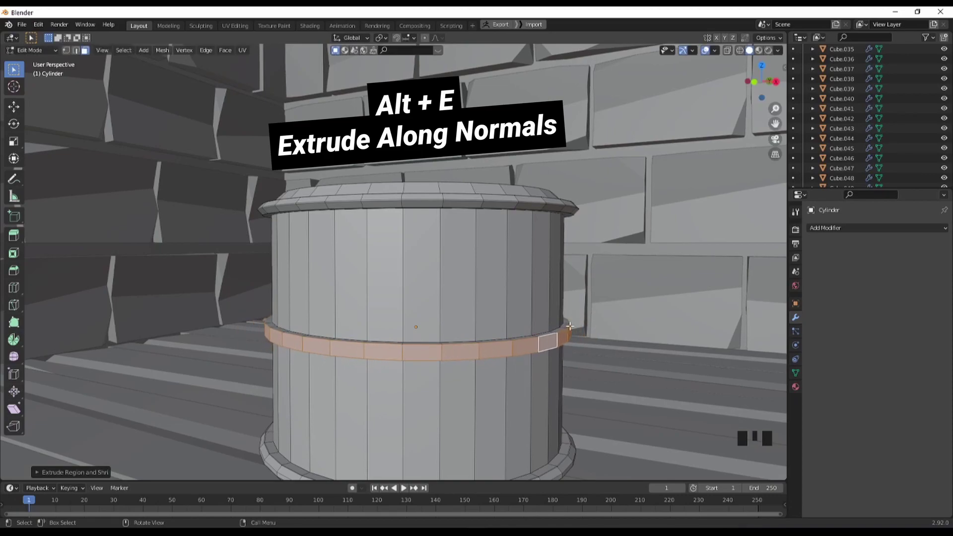
Bevel both outer edge loops of the middle band by about 0.02 m and check the cylinder in Object Mode
key("2")
middle_click_drag(478, 353, 507, 325)
left_click(449, 345)
left_click(476, 366, "alt")
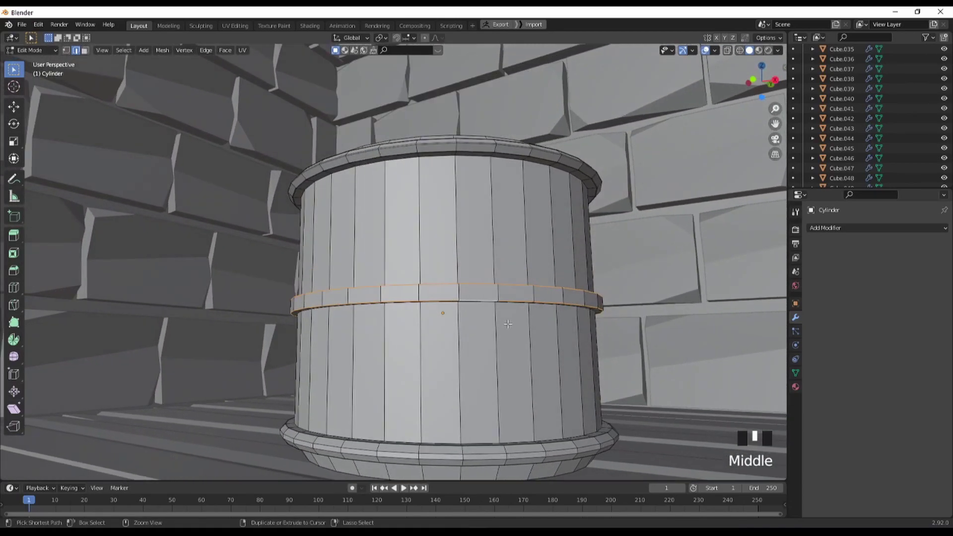
key("ctrl+b")
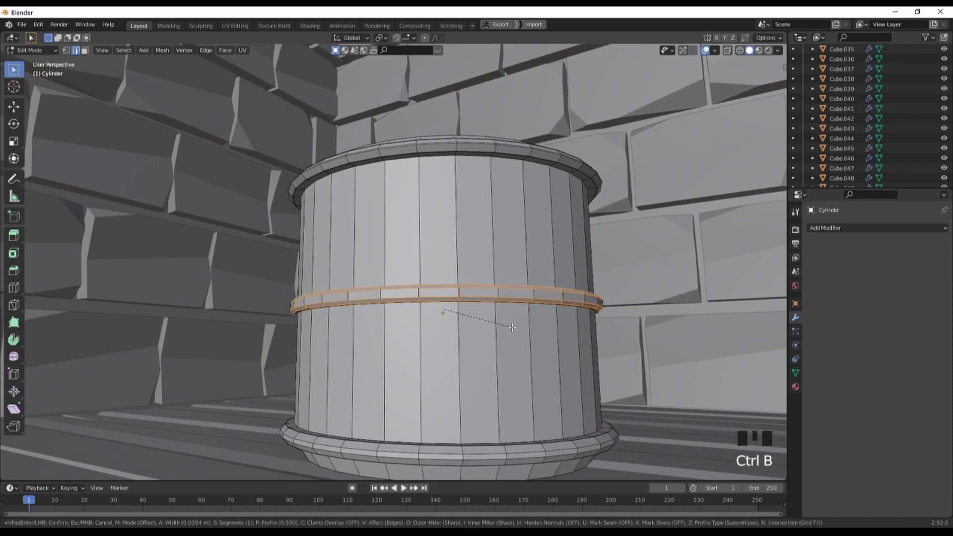
left_click(512, 328)
key("Tab")
middle_click_drag(513, 328, 445, 349)
scroll(447, 347, "down", 5)
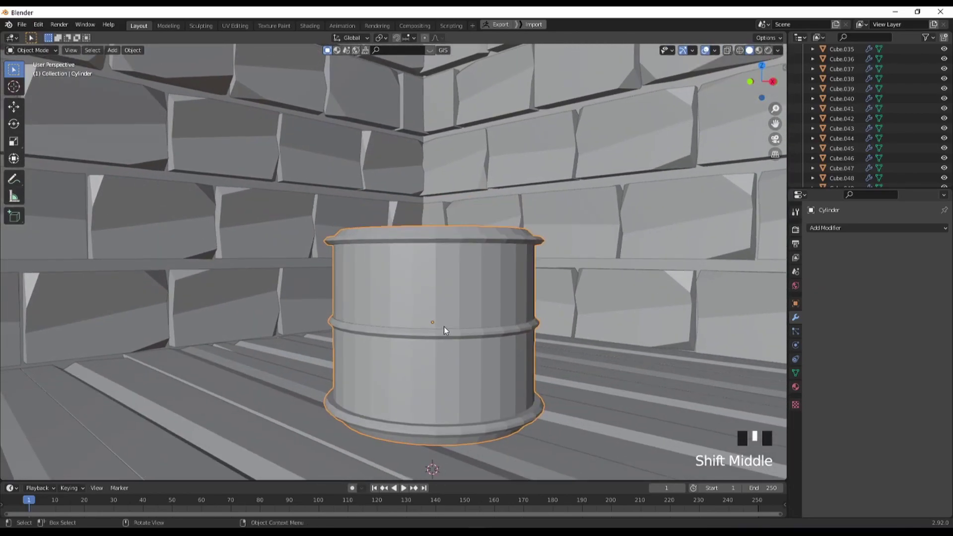
middle_click_drag(443, 316, 561, 295)
scroll(700, 321, "down", 3)
key("Tab")
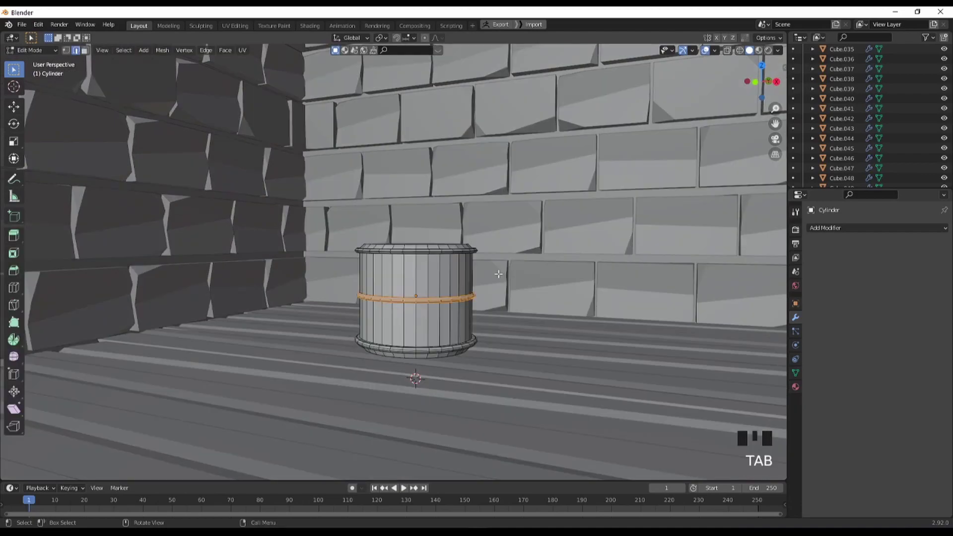
scroll(447, 283, "up", 2)
key("s")
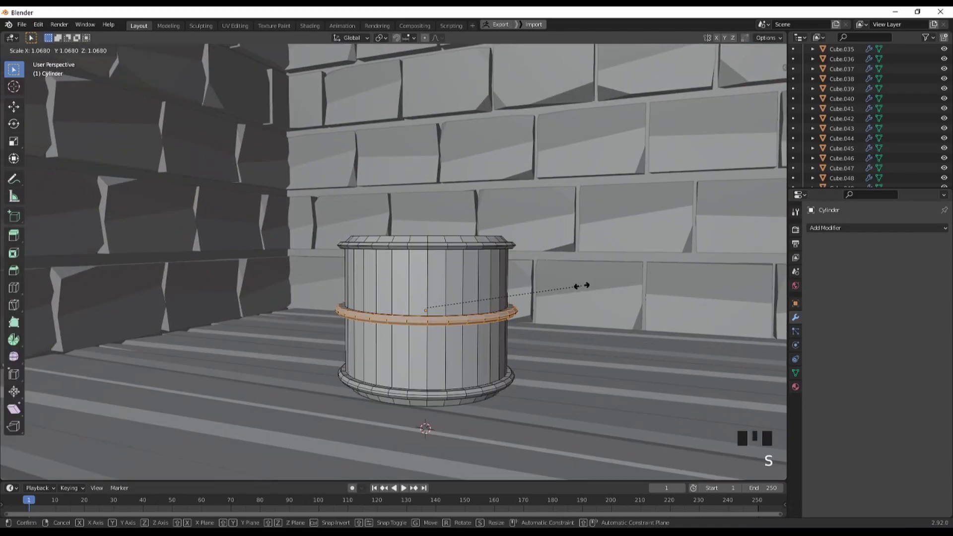
left_click(571, 284)
scroll(531, 308, "up", 1)
middle_click_drag(532, 307, 526, 309, "shift")
left_click(518, 343)
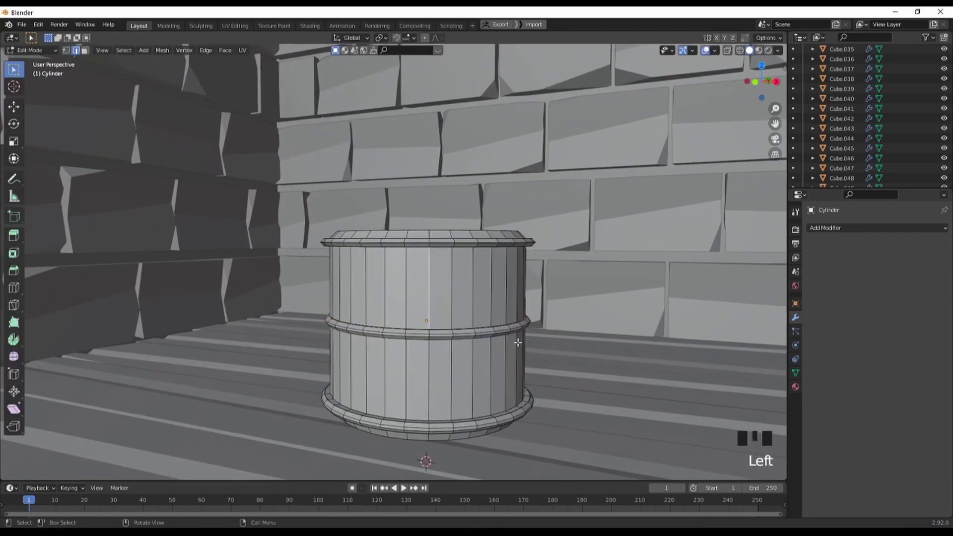
Select the entire middle band in front view with X-ray and scale it outward by about 1.3 to make the barrel bulge
key("KP_1")
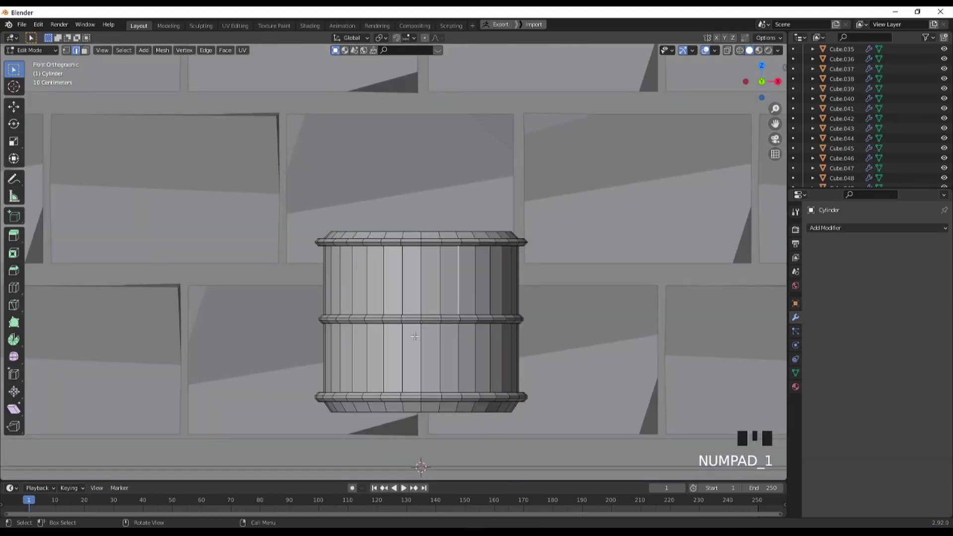
key("alt+z")
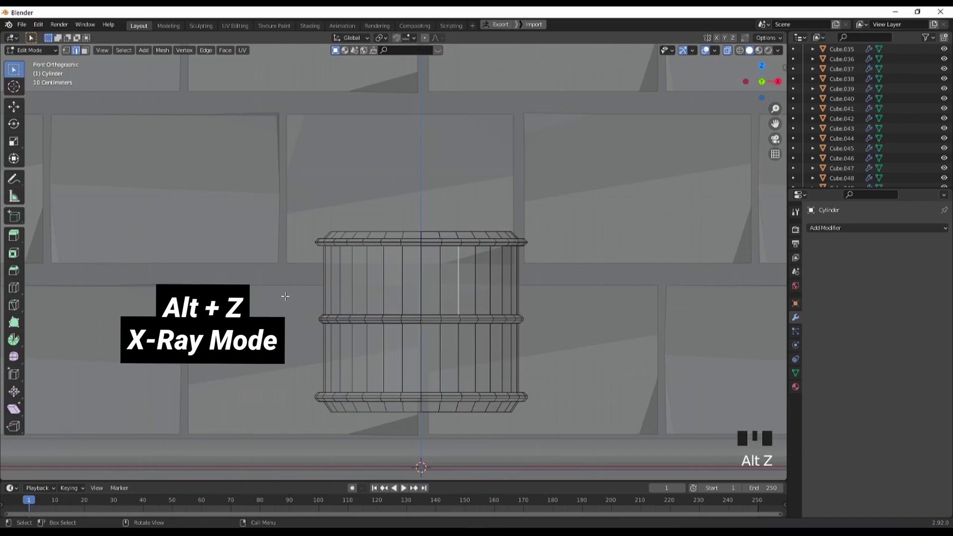
left_click_drag(268, 294, 298, 297)
left_click_drag(489, 332, 552, 333)
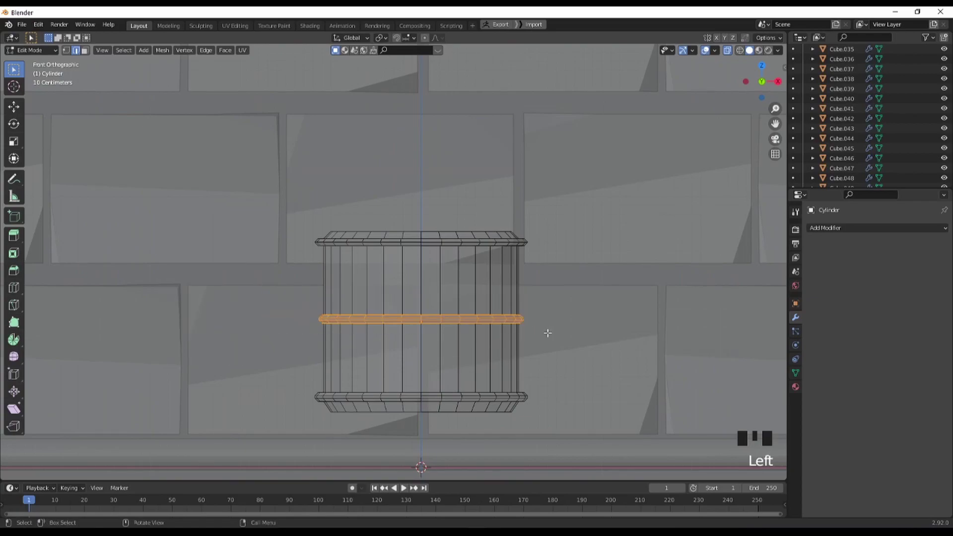
key("s")
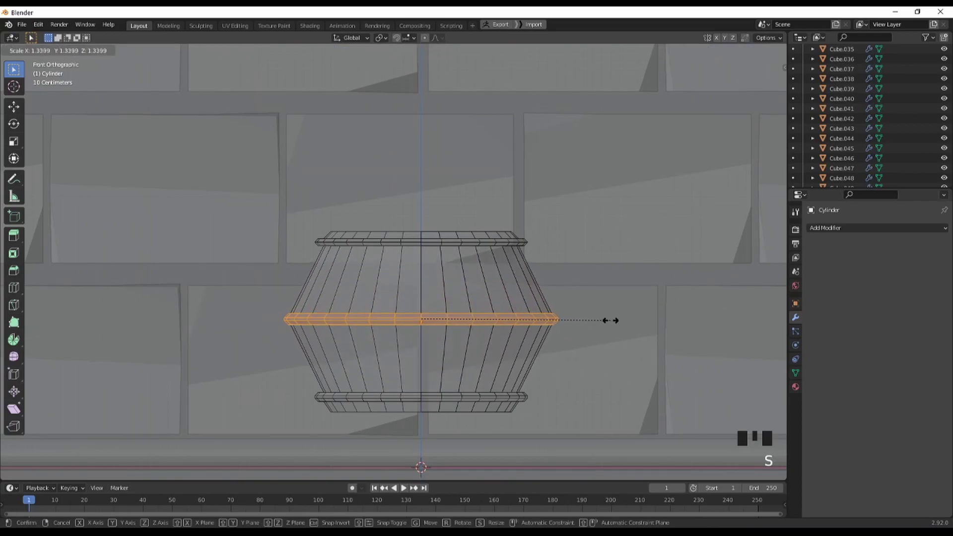
left_click(606, 317)
middle_click_drag(606, 317, 529, 295)
scroll(483, 319, "down", 4)
key("Tab")
key("Tab")
key("alt+z")
middle_click_drag(532, 294, 538, 303, "shift")
Scale the whole barrel mesh taller along Z and reposition it on the floor
key("s")
key("Escape")
key("a")
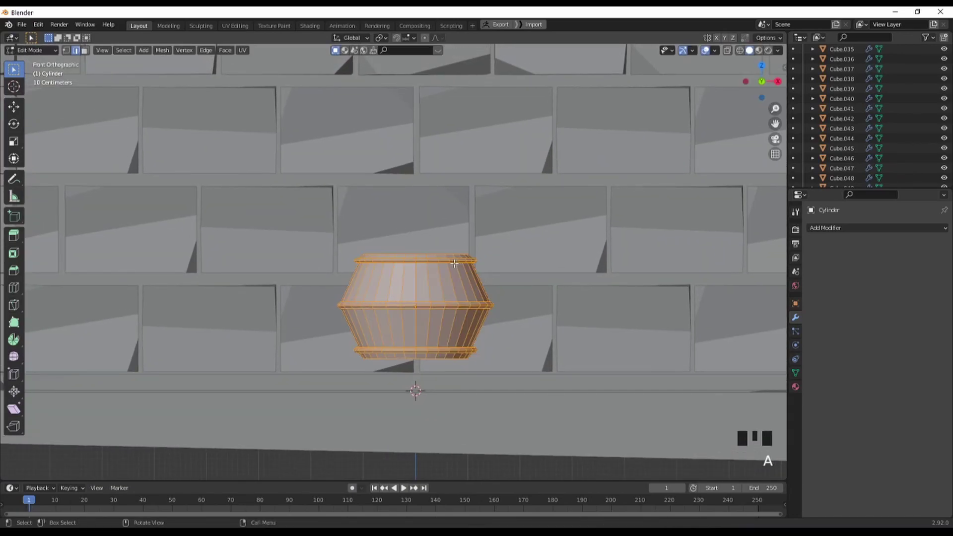
key("s")
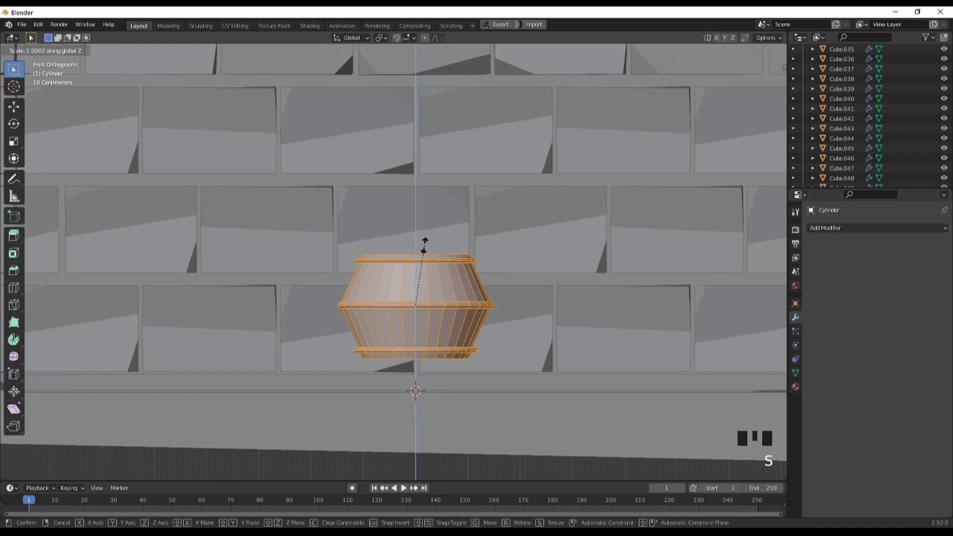
left_click(417, 207)
key("g")
left_click(415, 203)
middle_click_drag(518, 268, 466, 320)
key("Tab")
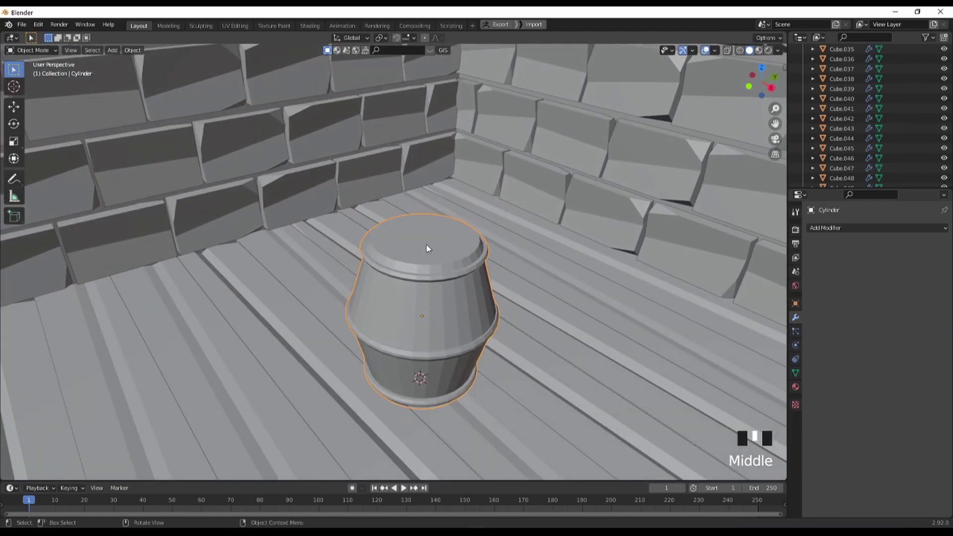
Select the barrel's top face and inset it to roughly half its diameter
key("Tab")
key("Tab")
left_click(445, 312)
key("Tab")
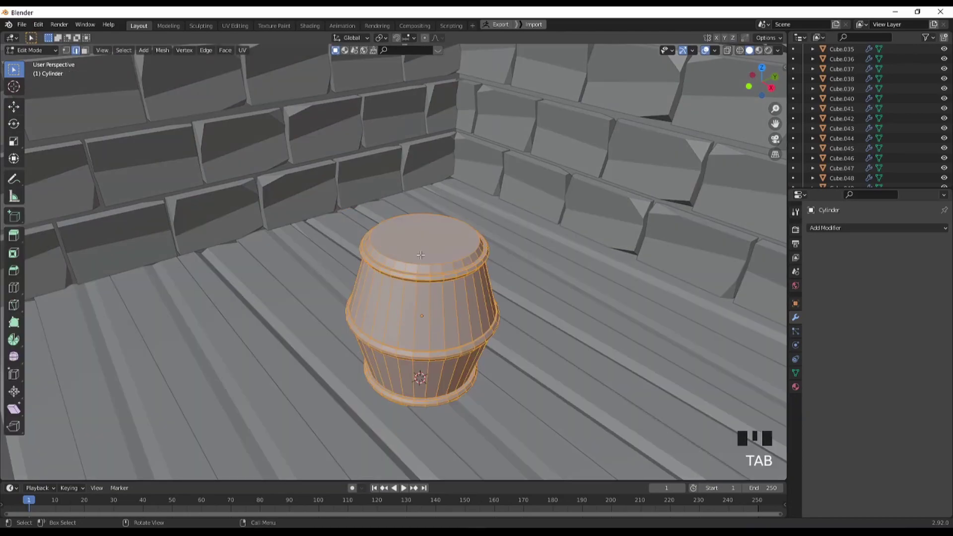
left_click(421, 254)
left_click(421, 254)
middle_click_drag(421, 254, 443, 301, "shift")
scroll(447, 273, "up", 2)
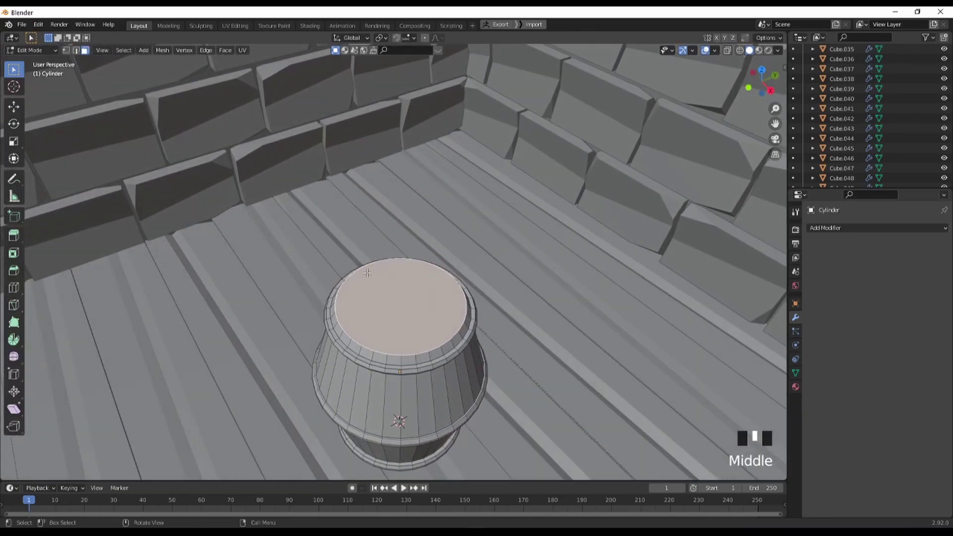
scroll(448, 265, "up", 3)
middle_click_drag(458, 360, 483, 284, "shift")
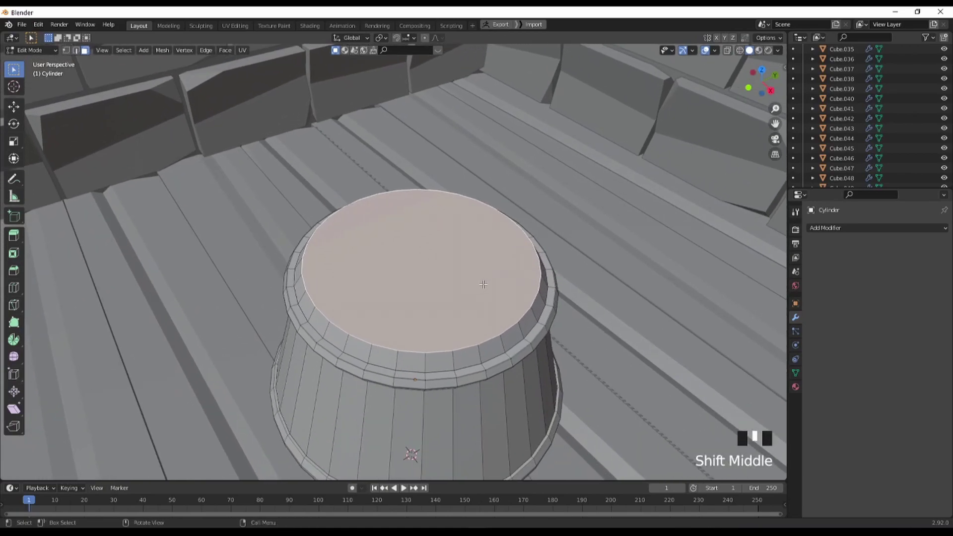
key("i")
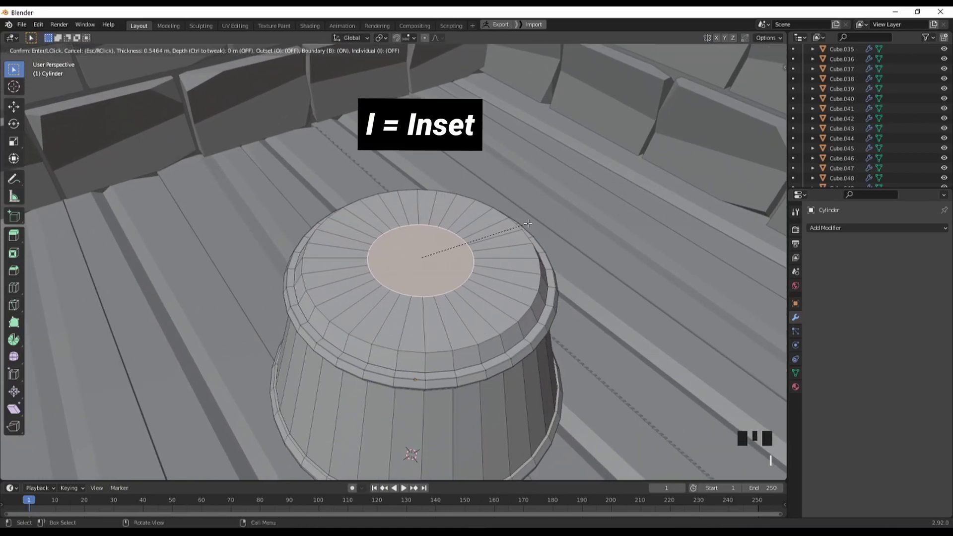
left_click(532, 195)
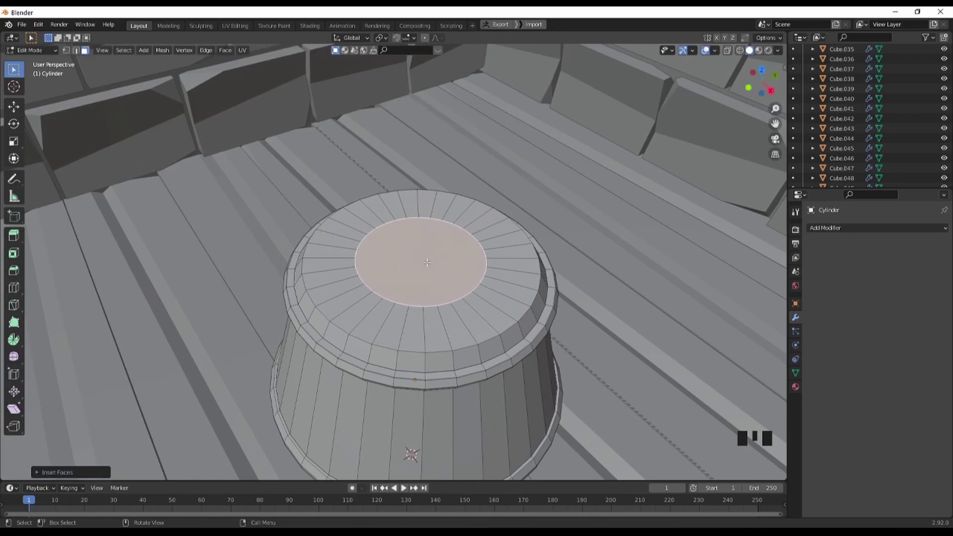
Add a centred loop cut around the inset ring on the lid and lower it about 0.12 m along Z
middle_click_drag(432, 265, 397, 279, "shift")
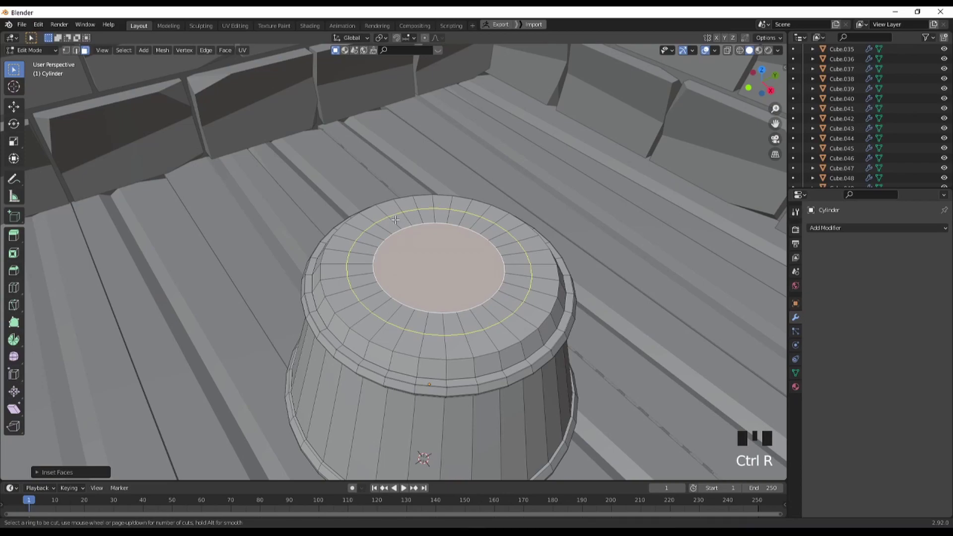
left_click(368, 232)
left_click(368, 231)
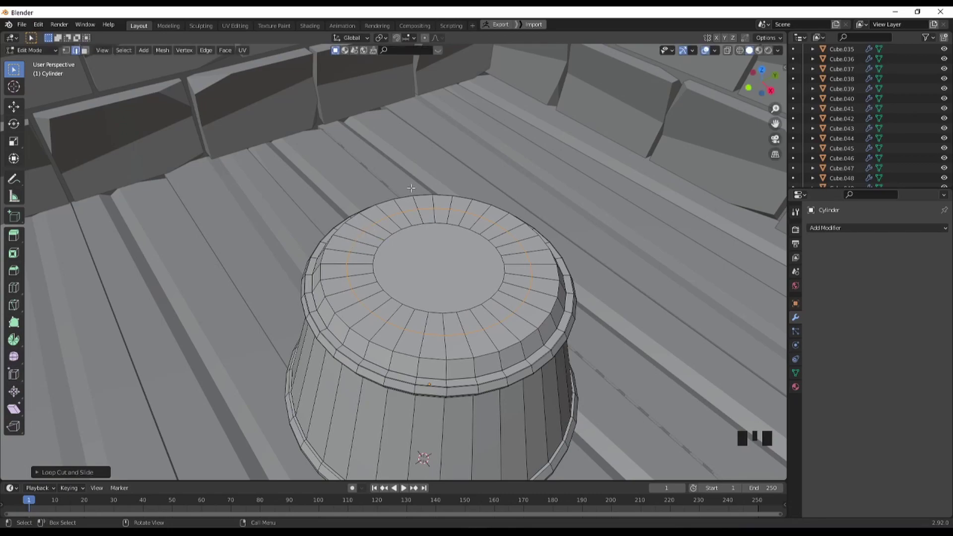
key("g")
key("z")
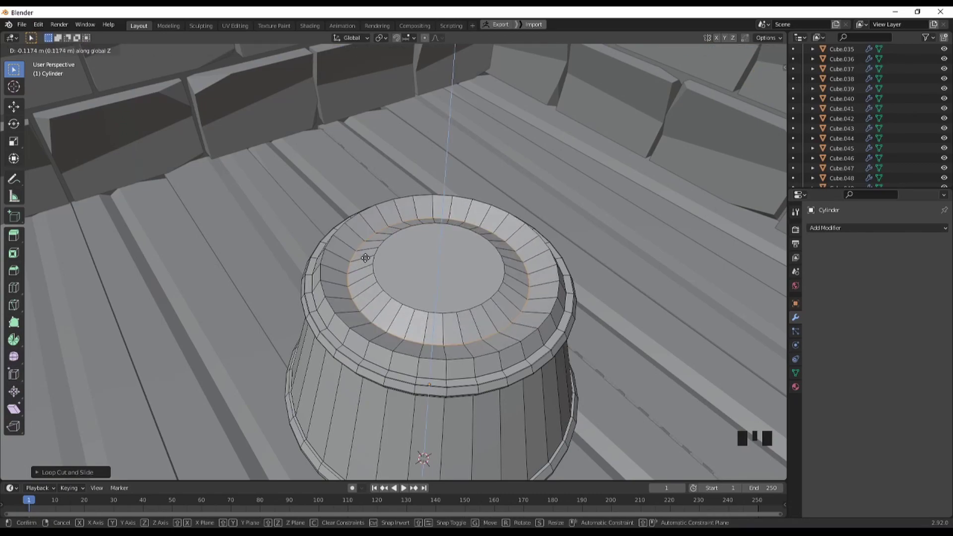
left_click(365, 258)
Bevel the edge loop around the lid's outer rim by about 0.045 m and check the result
middle_click_drag(405, 306, 365, 299)
key("3")
key("2")
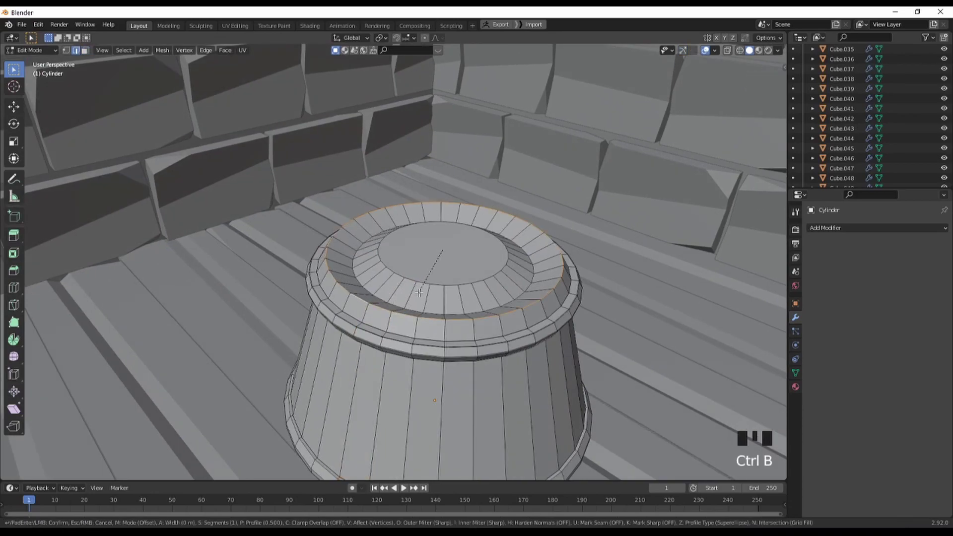
key("v")
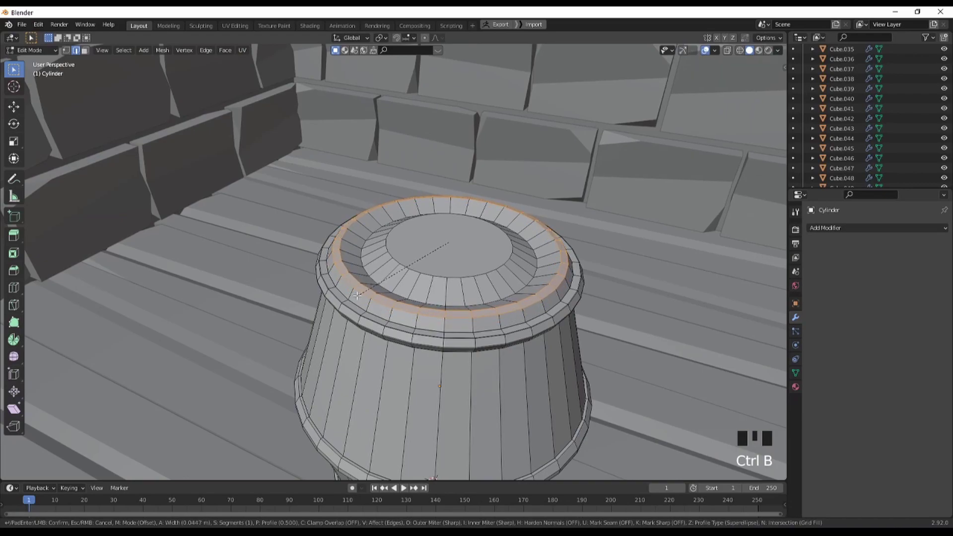
left_click(358, 295)
middle_click_drag(380, 302, 447, 236)
key("Tab")
scroll(432, 312, "up", 5)
scroll(425, 338, "up", 3)
Bevel the edges of the lid's central round face by about 0.05 m and return to Object Mode
key("Tab")
scroll(433, 258, "up", 3)
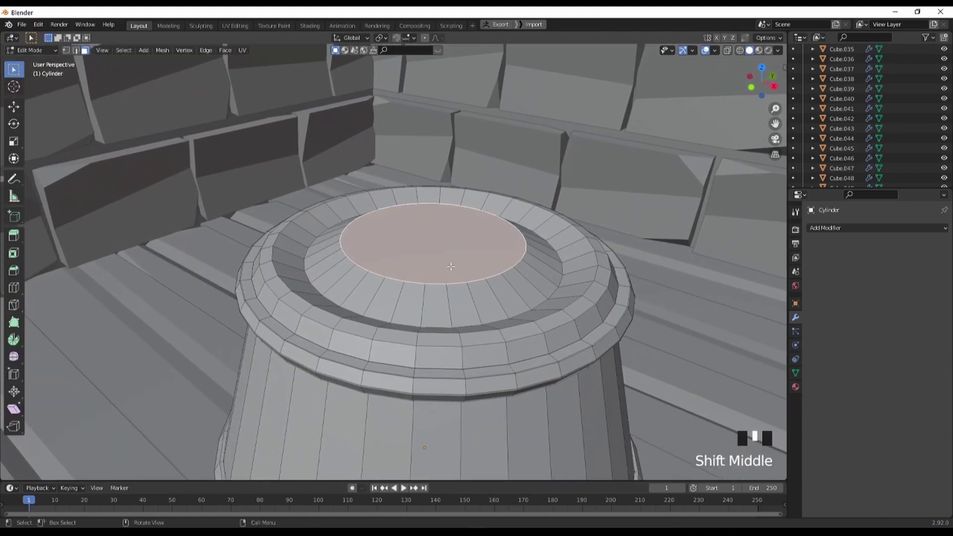
left_click(437, 304)
left_click(400, 262)
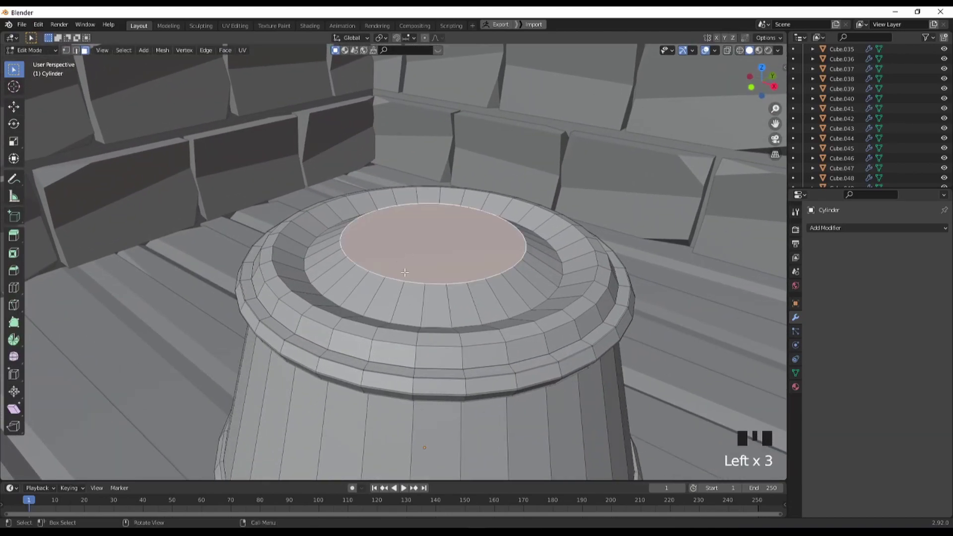
key("ctrl+b")
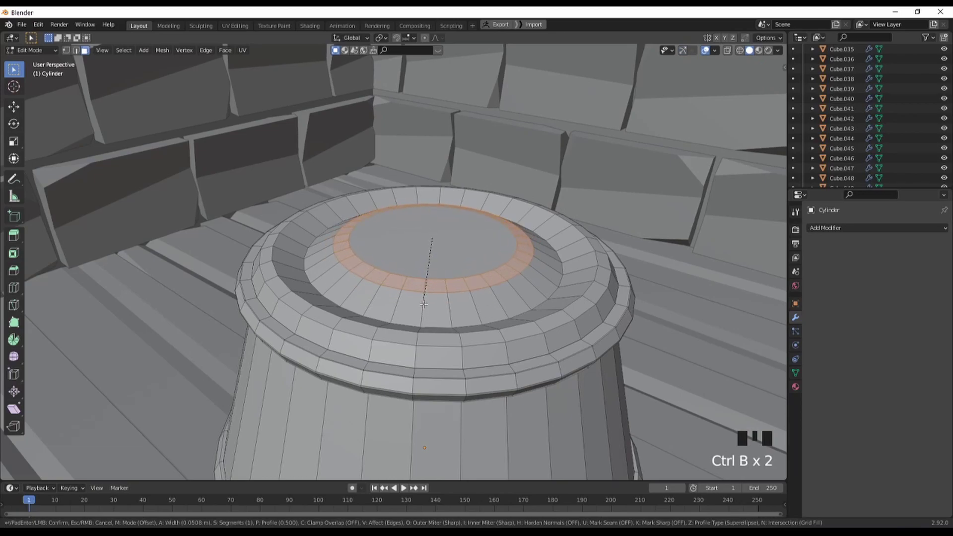
left_click(424, 304)
middle_click_drag(424, 304, 392, 308)
scroll(377, 310, "down", 4)
key("Tab")
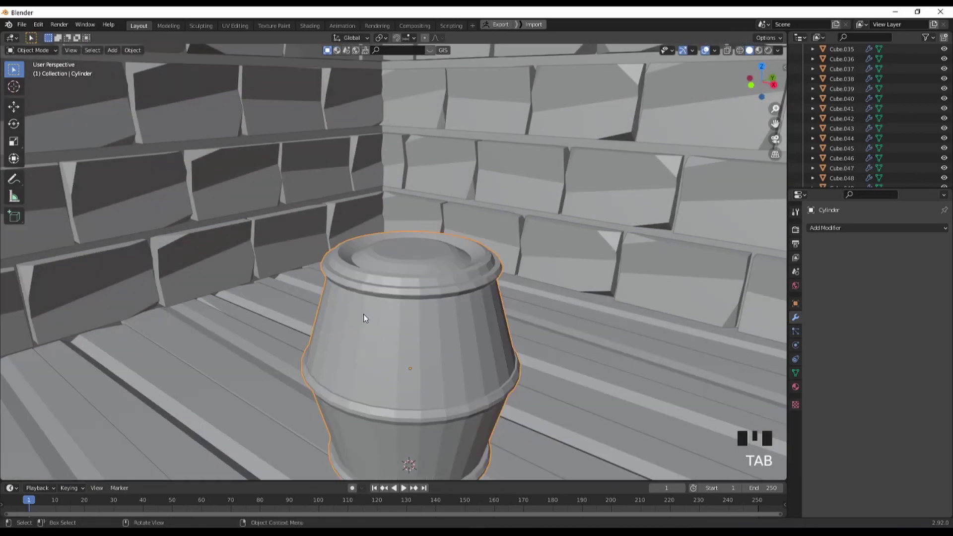
Move the barrel across the floor into the room's back corner where the two brick walls meet
scroll(393, 324, "down", 11)
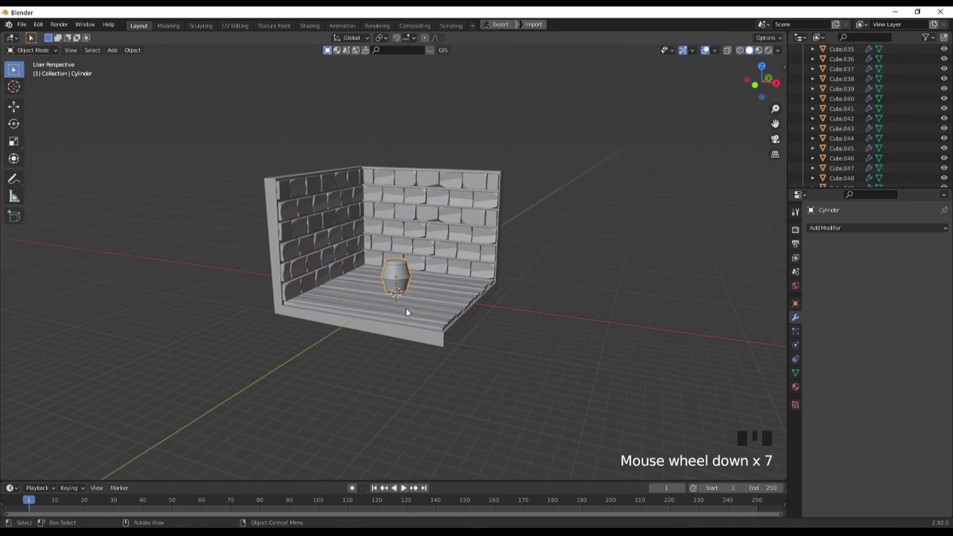
mouse_move(406, 309)
middle_mouse_down()
mouse_move(463, 360)
mouse_move(410, 313)
middle_mouse_up()
key("g")
key("g")
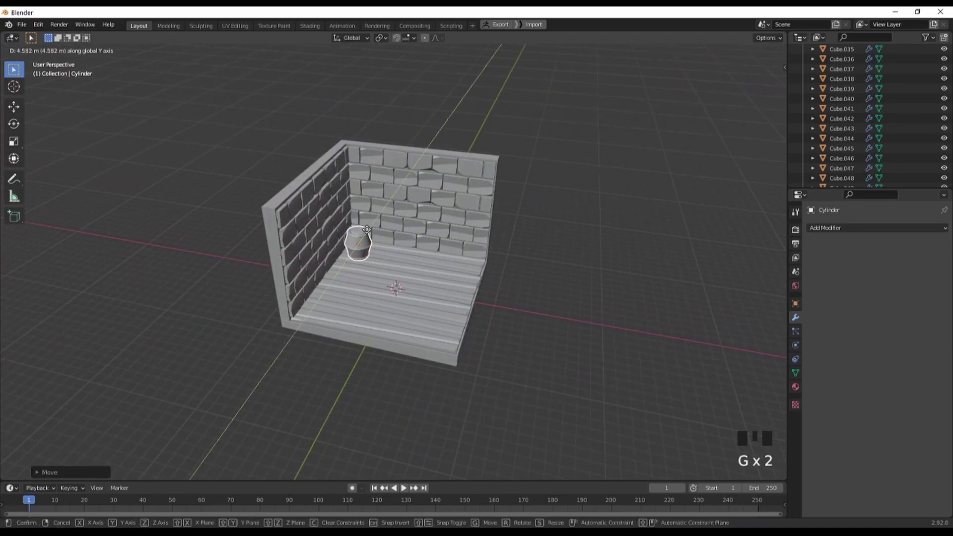
key("g")
left_click(398, 271)
scroll(421, 283, "up", 4)
middle_click_drag(421, 283, 397, 258, "shift")
key("g")
left_click(404, 261)
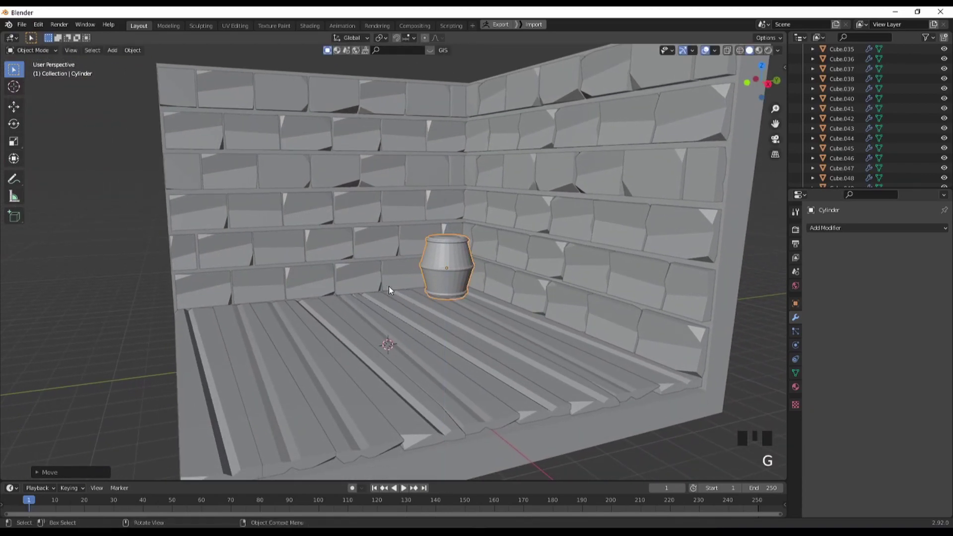
In the barrel's see-through front view, select its bottom and top rims and scale them wider
scroll(418, 301, "down", 2)
middle_click_drag(419, 301, 430, 313, "shift")
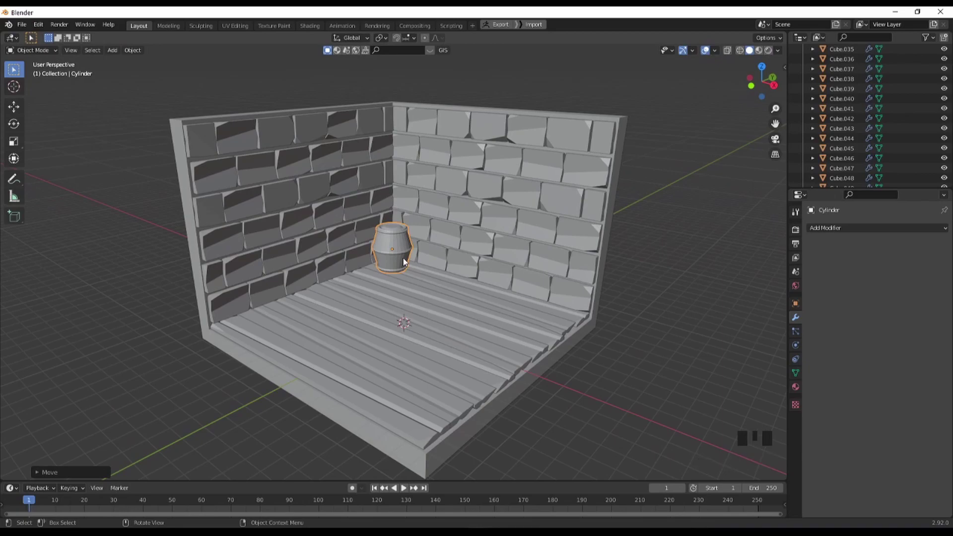
key("Tab")
scroll(430, 313, "up", 6)
scroll(430, 313, "up", 2)
key("KP_1")
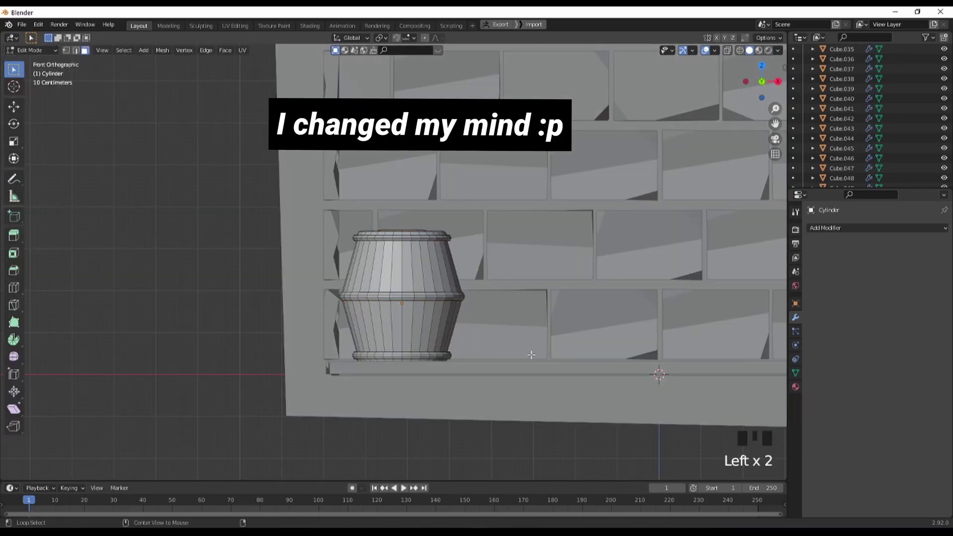
key("alt+z")
left_click_drag(521, 397, 313, 343)
key("s")
left_click(599, 331)
key("s")
key("s")
Add loop cuts between the barrel's bands and scale them outward slightly to round its sides
key("ctrl+r")
key("s")
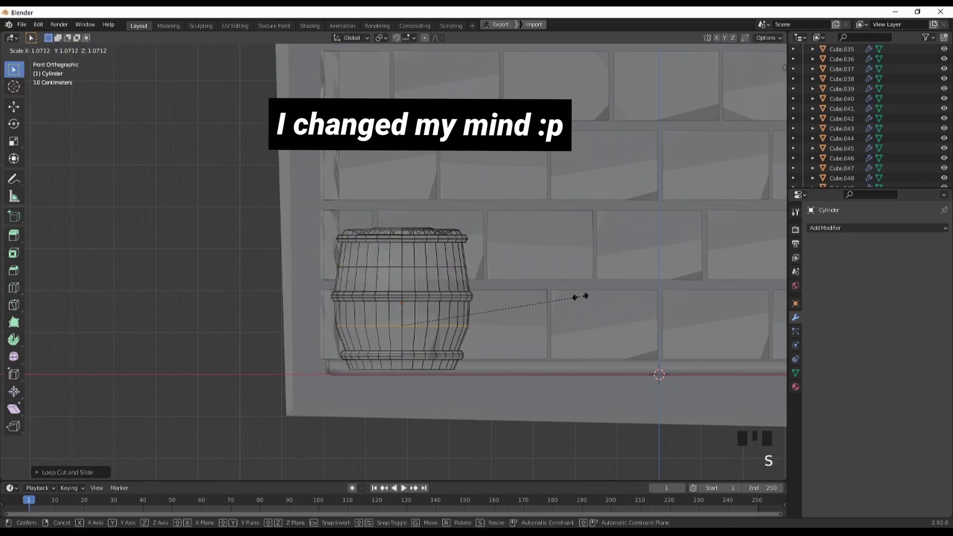
left_click(510, 268)
key("g")
scroll(481, 328, "down", 4)
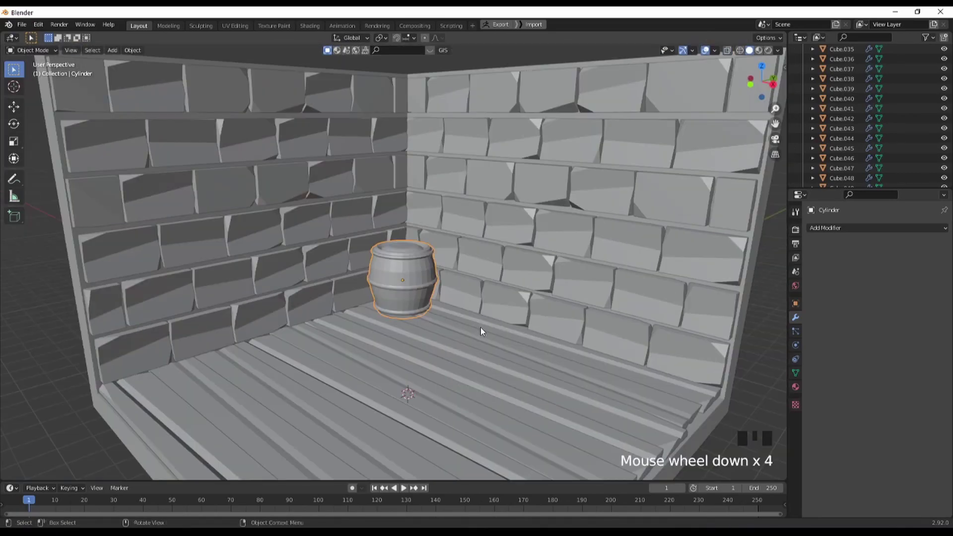
Duplicate the barrel, move the copy along Y away from the corner and scale it down
middle_click_drag(480, 328, 461, 312)
scroll(466, 306, "up", 2)
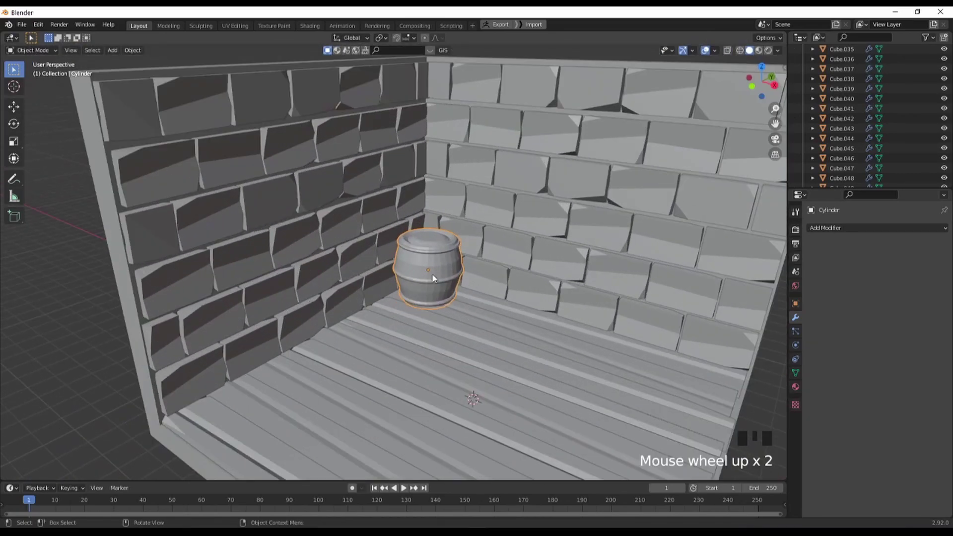
mouse_move(439, 277)
middle_mouse_down()
mouse_move(447, 270)
mouse_move(388, 257)
mouse_move(412, 264)
mouse_move(428, 295)
mouse_move(426, 278)
mouse_move(412, 305)
mouse_move(429, 272)
middle_mouse_up()
scroll(417, 269, "down", 3)
middle_click_drag(374, 311, 402, 291)
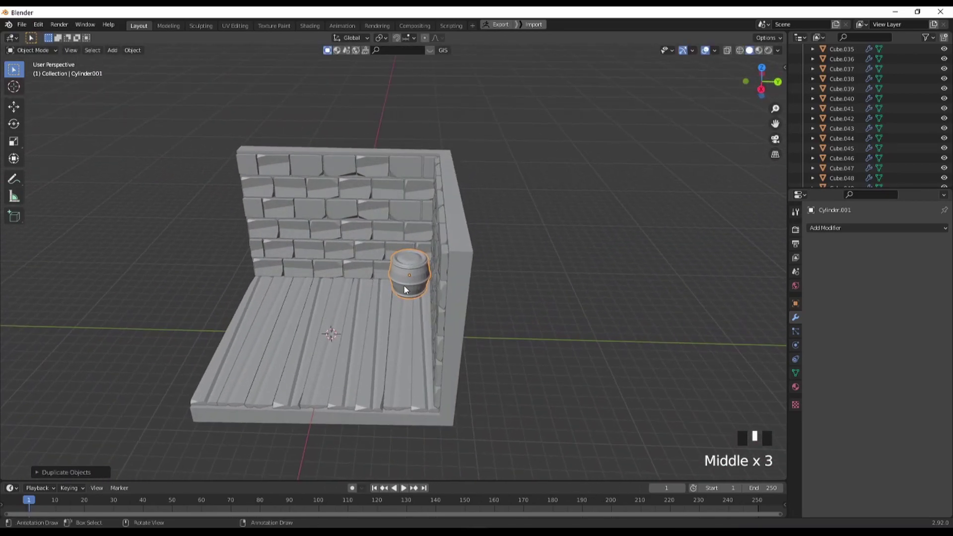
key("g")
key("y")
left_click(417, 244)
middle_click_drag(417, 244, 404, 243)
key("s")
left_click(397, 239)
Position the small barrel copy on the floor beside the large barrel
key("g")
key("g")
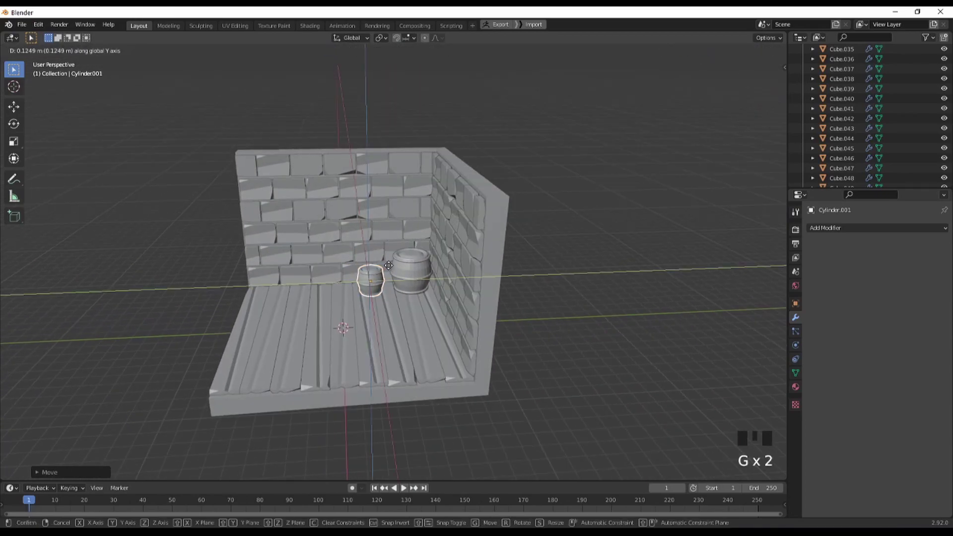
left_click(399, 267)
scroll(371, 320, "up", 5)
middle_click_drag(371, 320, 402, 282)
key("g")
left_click(473, 294)
Rotate the small barrel so it tilts beside the large one, and adjust its height along Z
mouse_move(424, 252)
middle_mouse_down()
mouse_move(415, 258)
mouse_move(457, 248)
mouse_move(528, 254)
mouse_move(472, 248)
mouse_move(407, 265)
mouse_move(478, 312)
mouse_move(454, 266)
mouse_move(436, 265)
middle_mouse_up()
key("r")
left_click(421, 243)
key("r")
left_click(514, 235)
key("g")
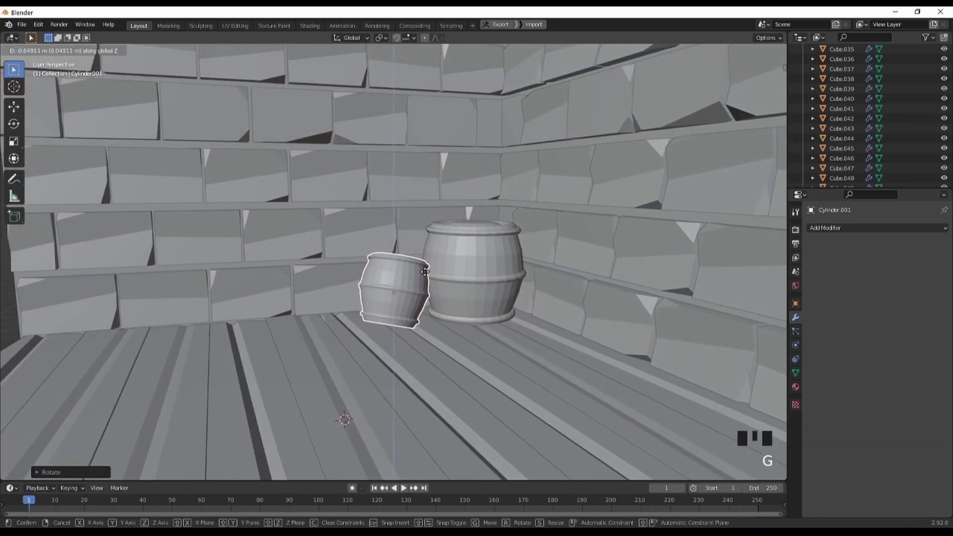
left_click(430, 284)
scroll(431, 284, "down", 2)
mouse_move(472, 290)
middle_mouse_down()
mouse_move(459, 286)
mouse_move(467, 282)
mouse_move(474, 314)
mouse_move(474, 298)
middle_mouse_up()
scroll(467, 282, "up", 1)
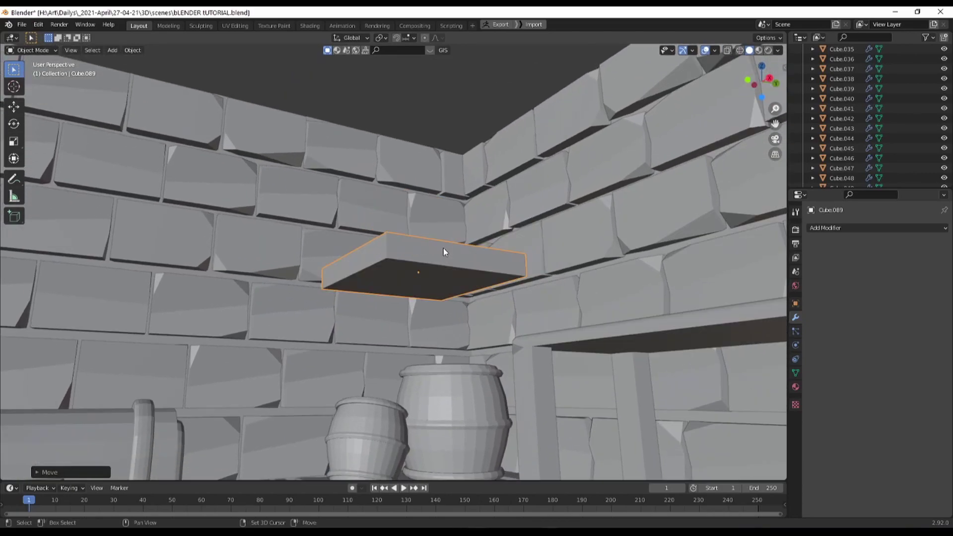
Extrude the dagger's blade from the inset guard face and scale its end by 0.022 into a point
middle_click_drag(443, 248, 387, 265)
key("e")
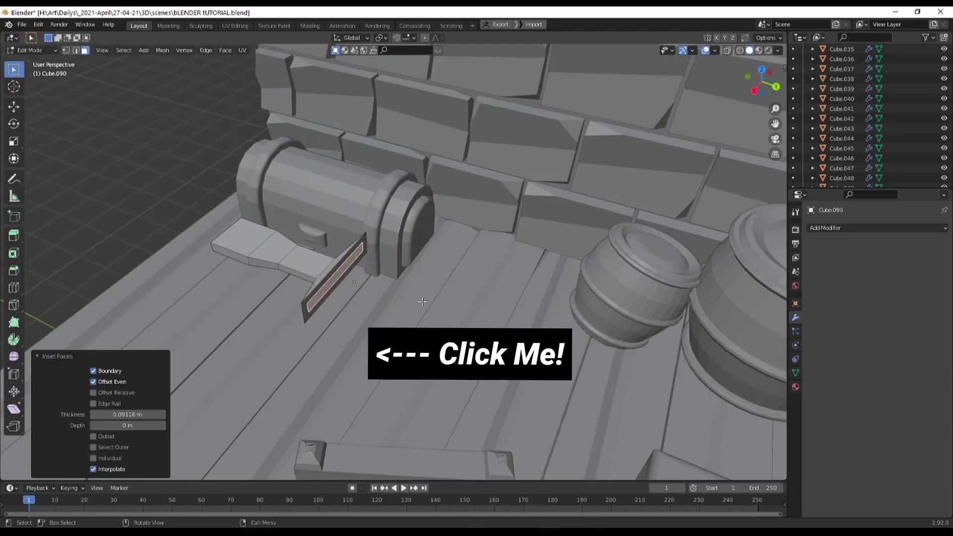
key("s")
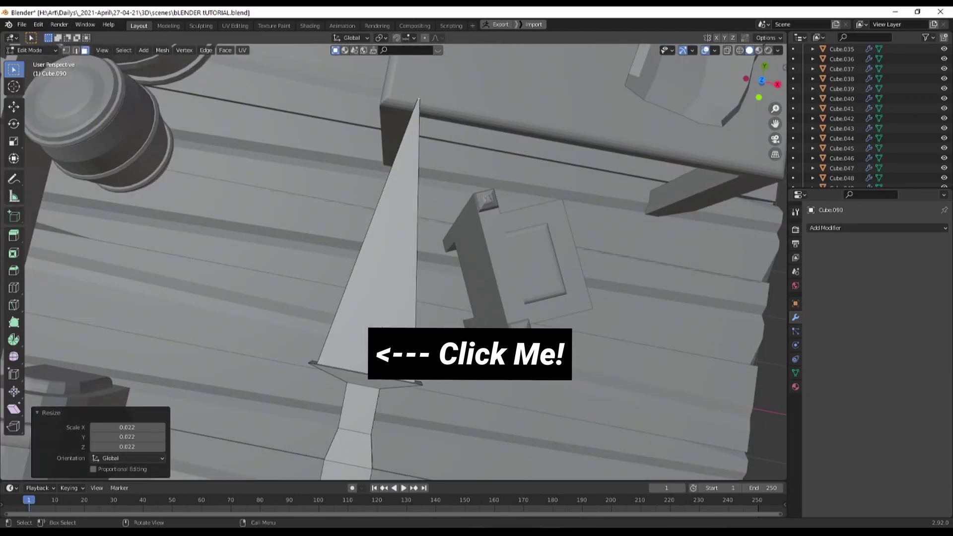
Add a loop cut across the dagger's blade, scale it by 2.148 and move it along Y toward the tip
key("ctrl+r")
left_click(390, 262)
key("g")
key("y")
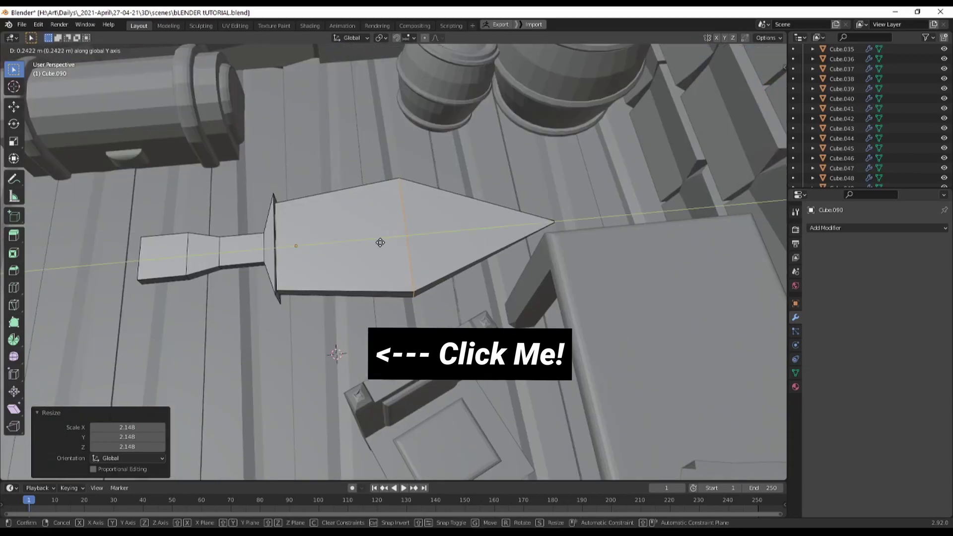
middle_click_drag(400, 269, 345, 175)
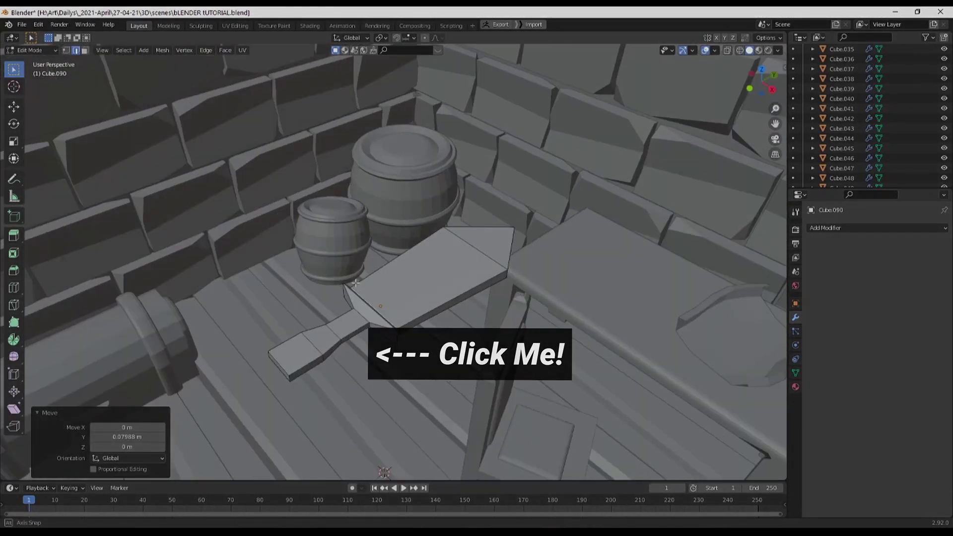